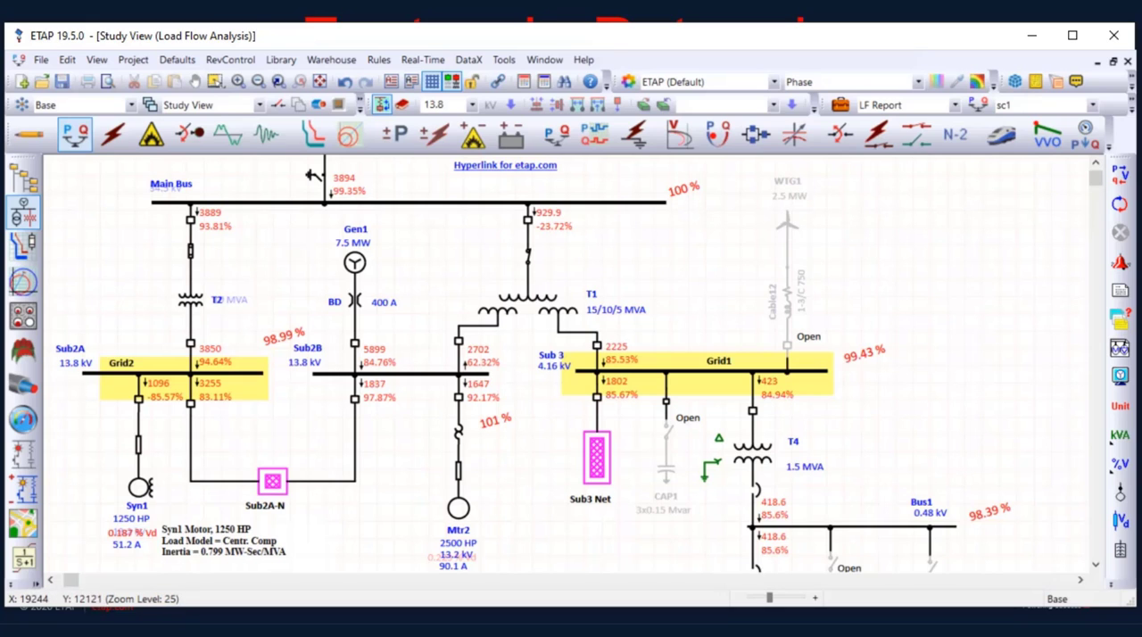
Switch the study view to Optimal Capacitor Placement mode and set the OCP study case's objective to Power Factor Correction
scroll(534, 364, "down", 1)
scroll(571, 364, "up", 2)
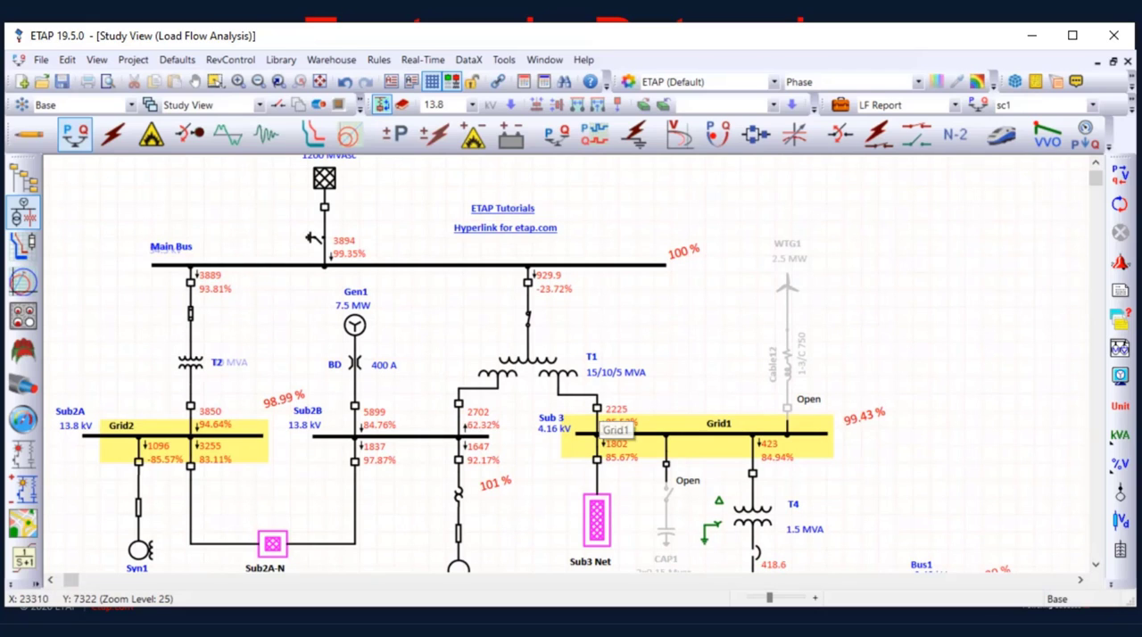
scroll(143, 517, "down", 1)
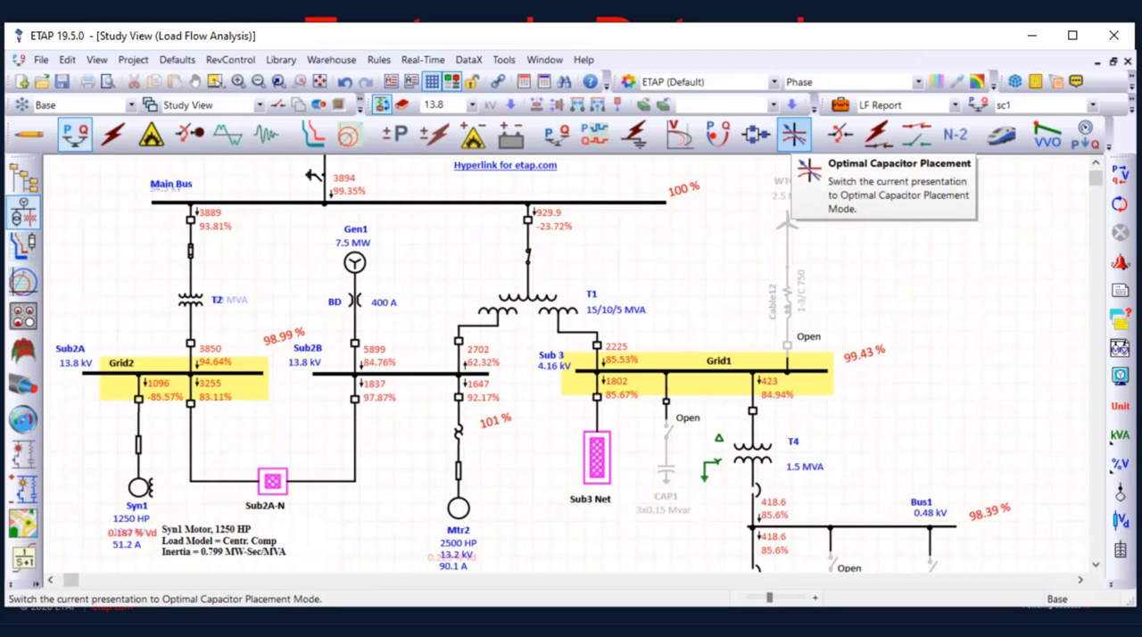
left_click(794, 133)
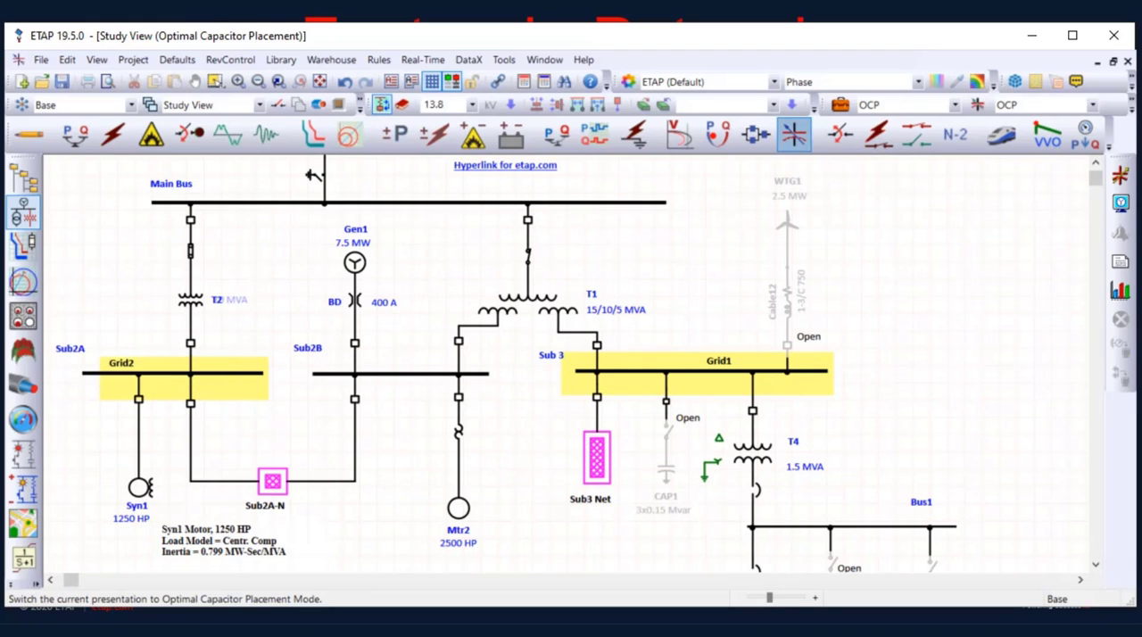
left_click(840, 105)
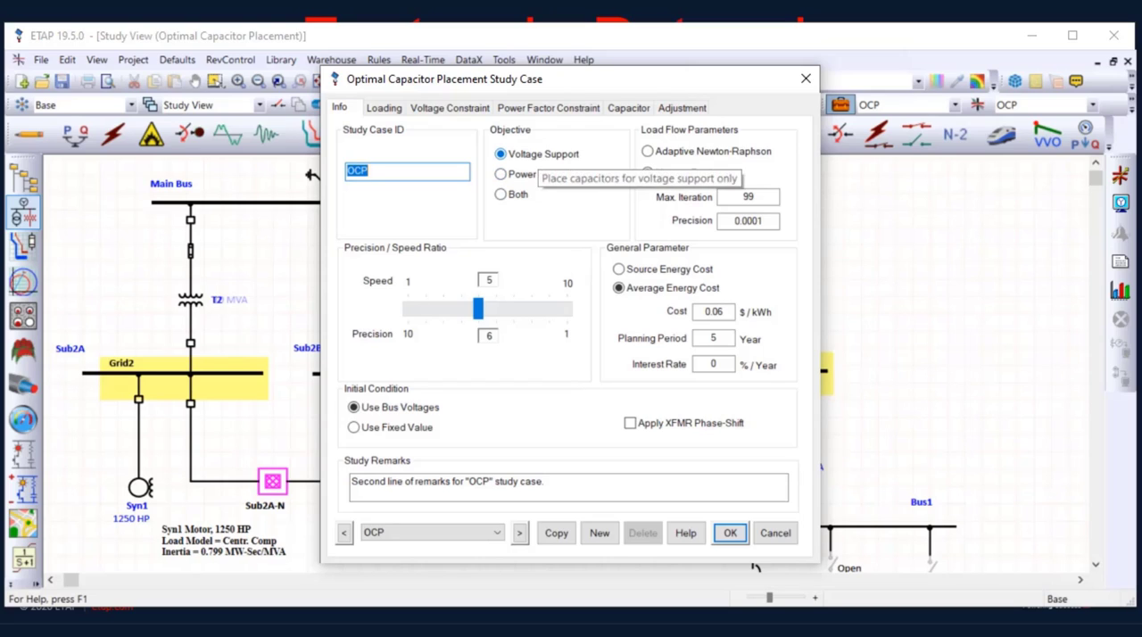
left_click(535, 175)
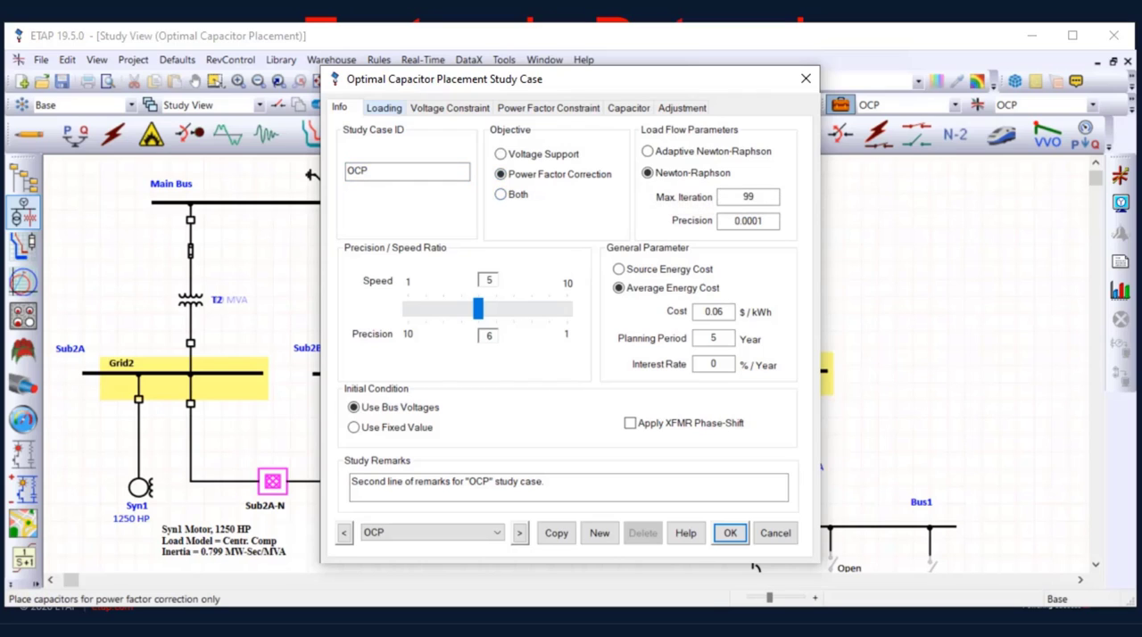
Review the OCP study case's loading, voltage constraint and power factor constraint settings
left_click(384, 107)
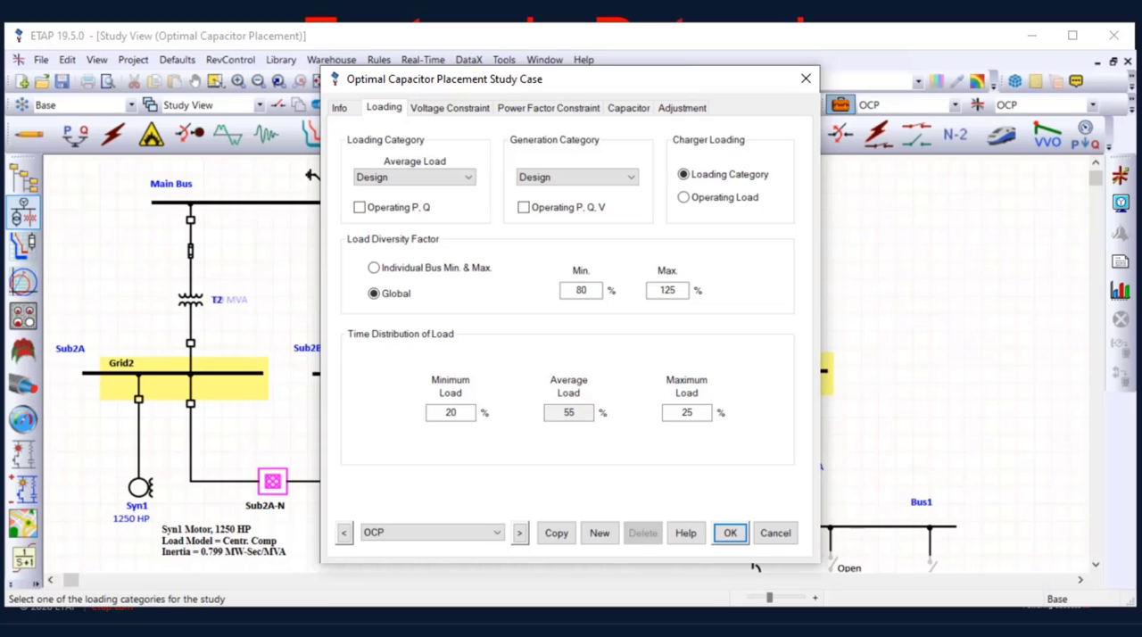
key("ctrl+Tab")
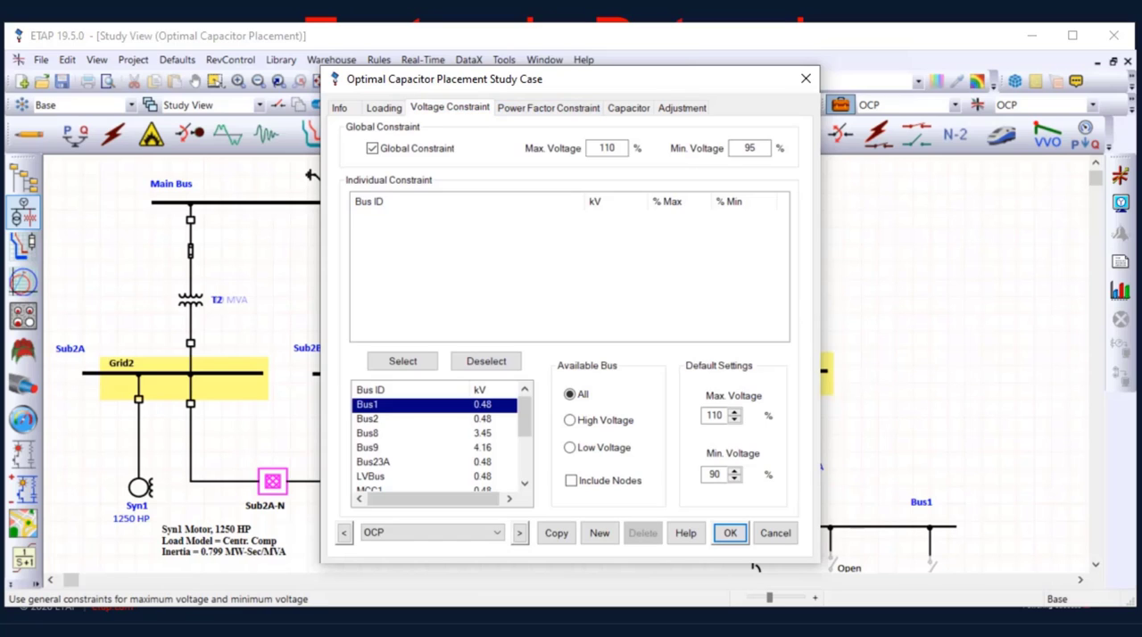
key("ctrl+Tab")
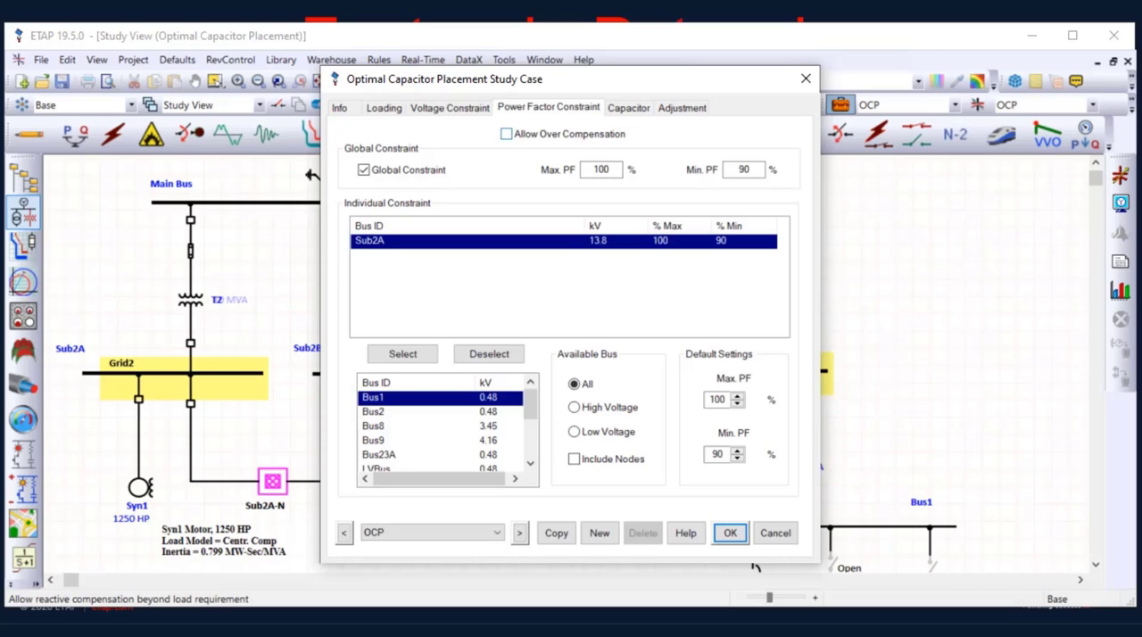
Try allowing over compensation in the power factor constraints, revert it, and look through the available buses
left_click(506, 134)
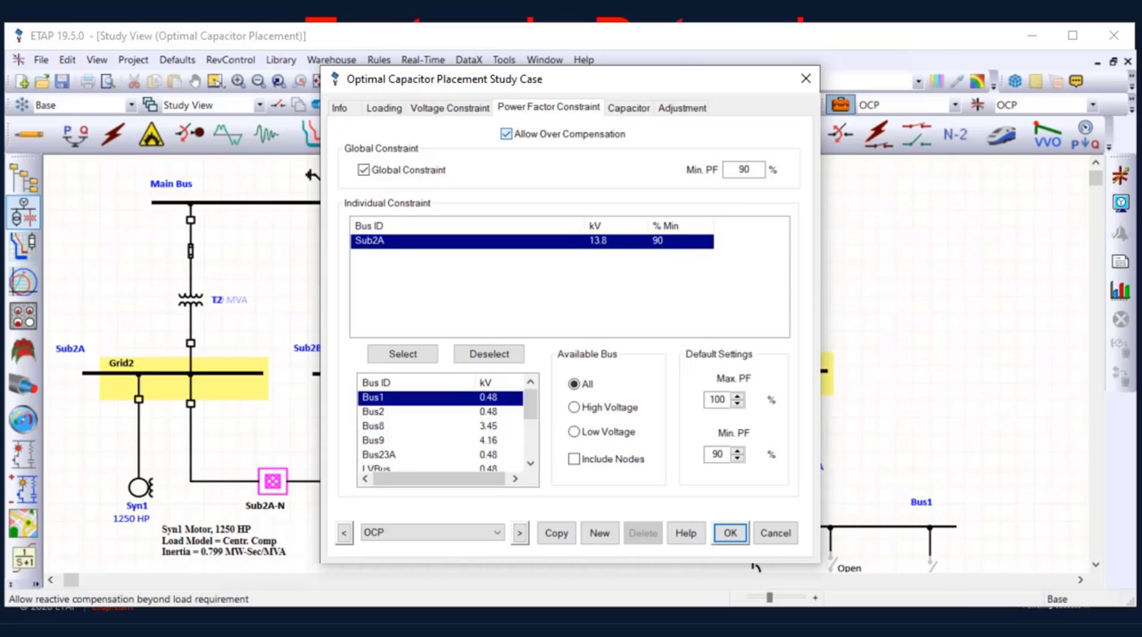
key("space")
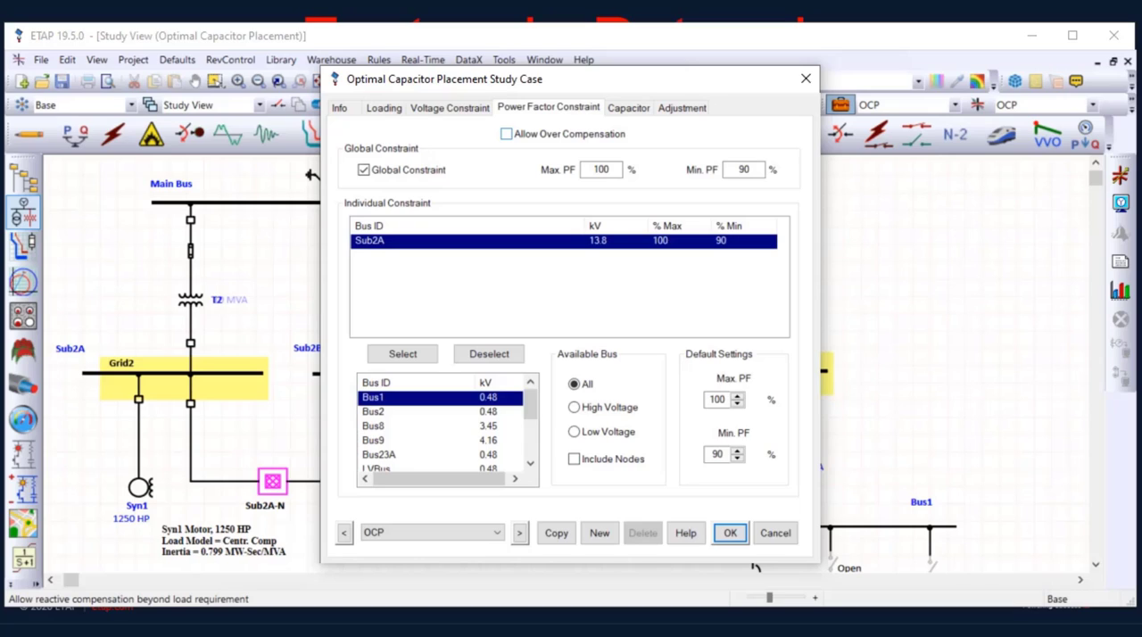
left_click(507, 134)
left_click(507, 134)
scroll(441, 426, "down", 3)
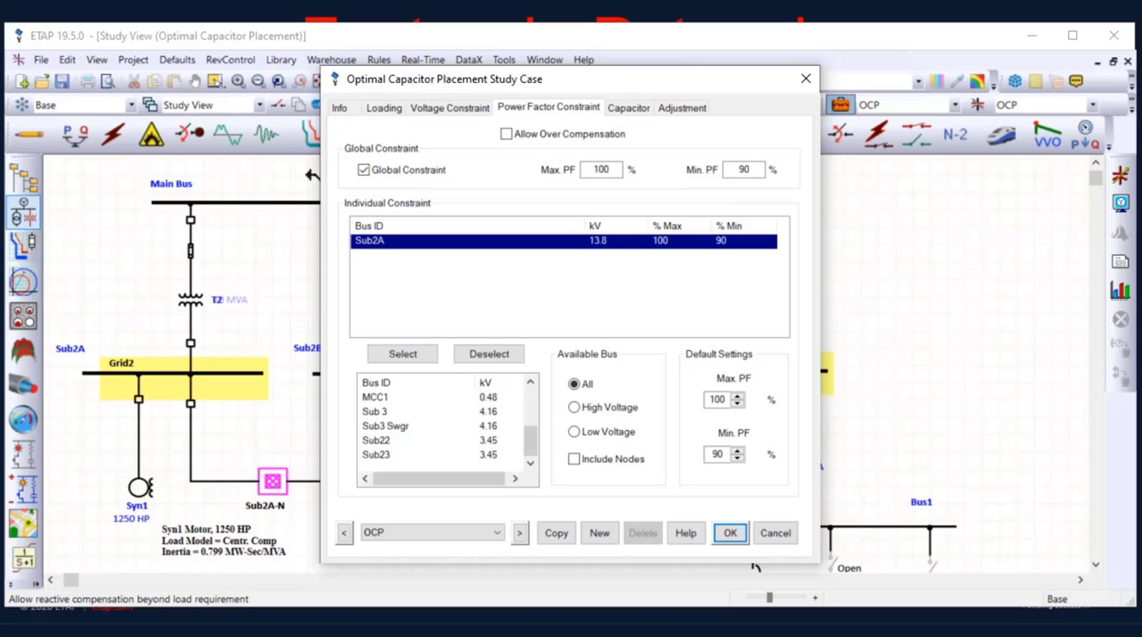
scroll(755, 568, "up", 1)
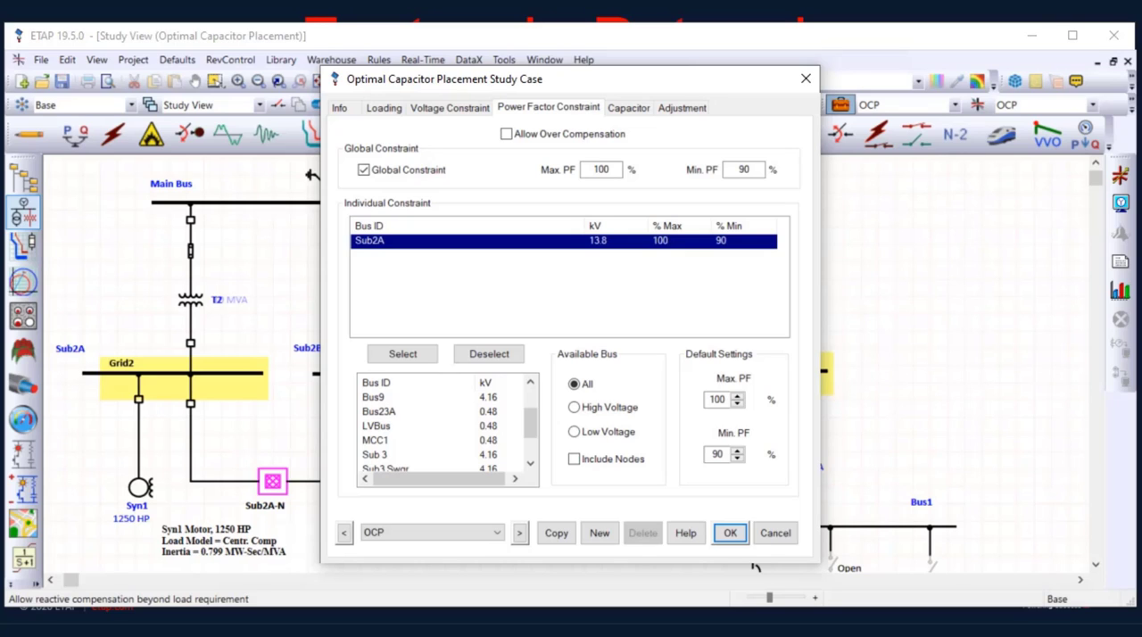
Review the study case's capacitor sizes and costs, the candidate buses, and the impedance and temperature adjustment settings
left_click(630, 108)
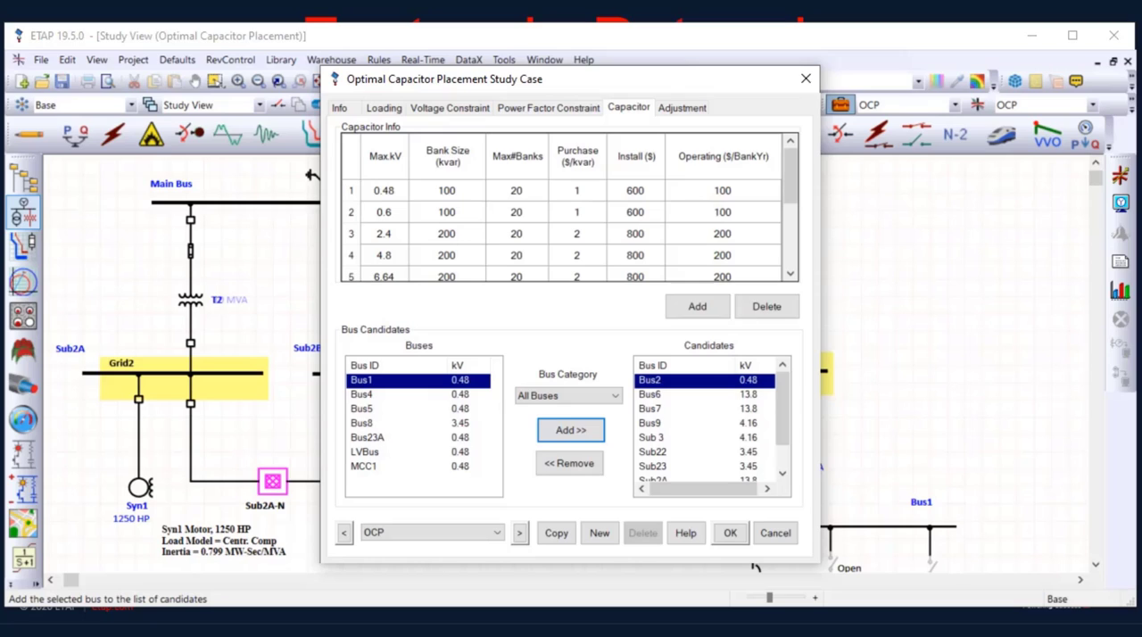
scroll(755, 567, "down", 2)
scroll(755, 568, "up", 2)
left_click(351, 191)
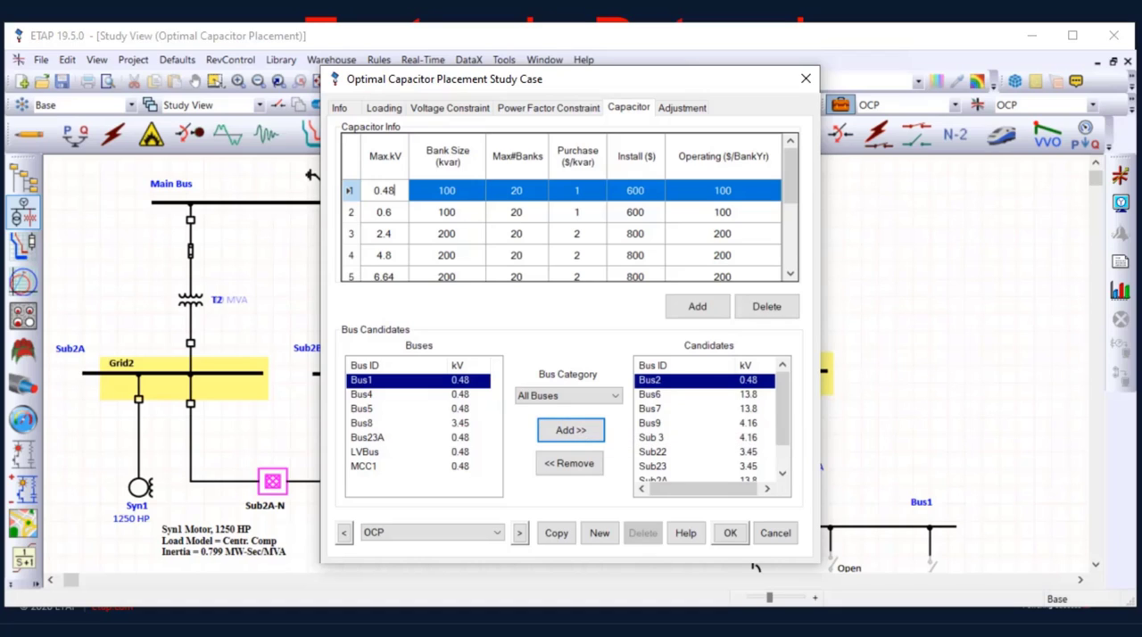
left_click(682, 108)
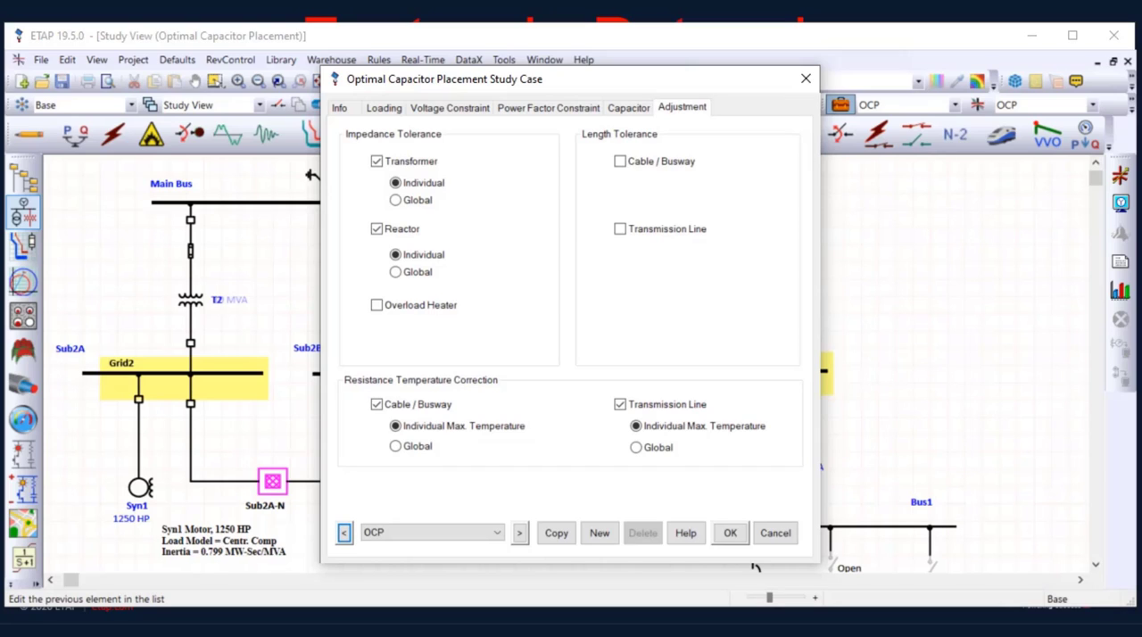
Accept the study case settings and run the Optimal Capacitor Placement calculation
left_click(730, 532)
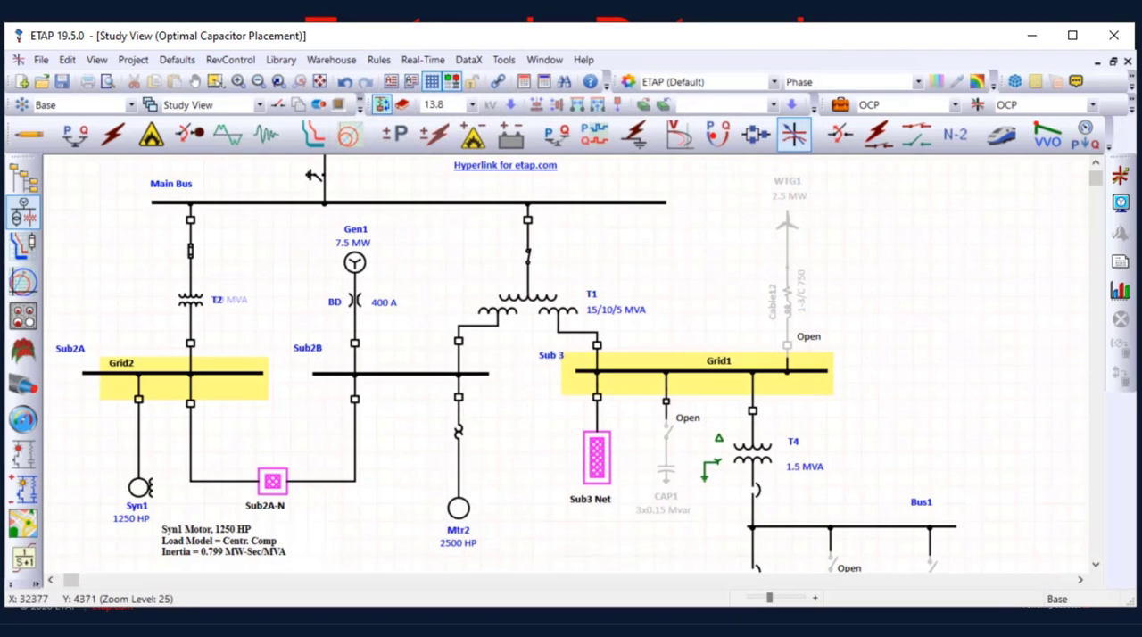
left_click(1121, 175)
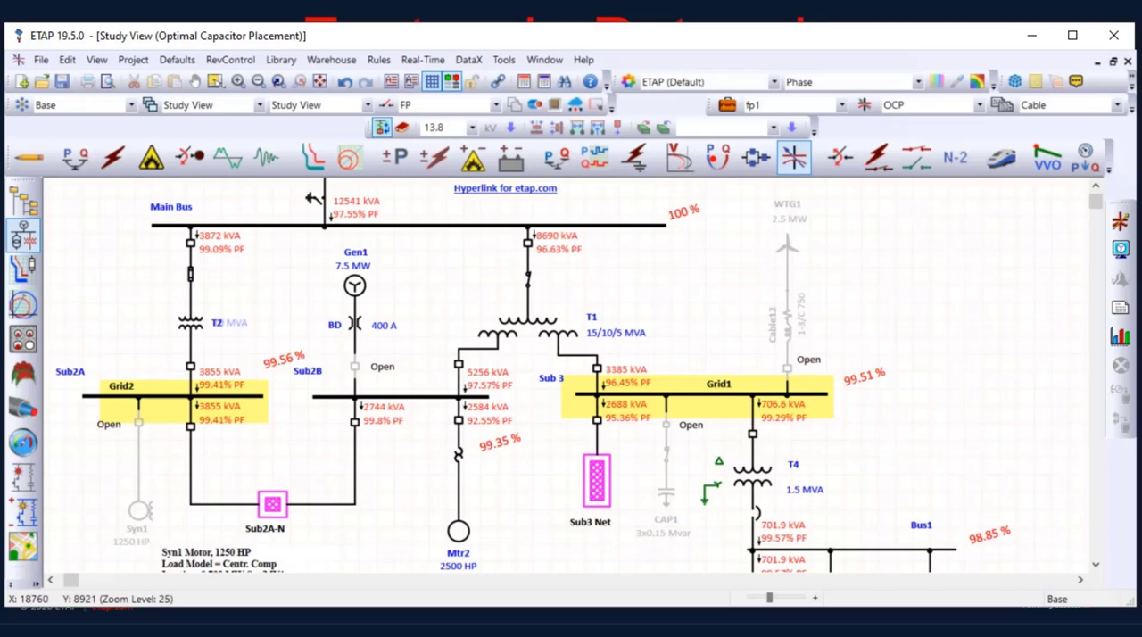
Examine the calculated power flows and power factors around Main Bus, Grid1 and Grid2 on the one-line diagram
scroll(571, 375, "up", 1)
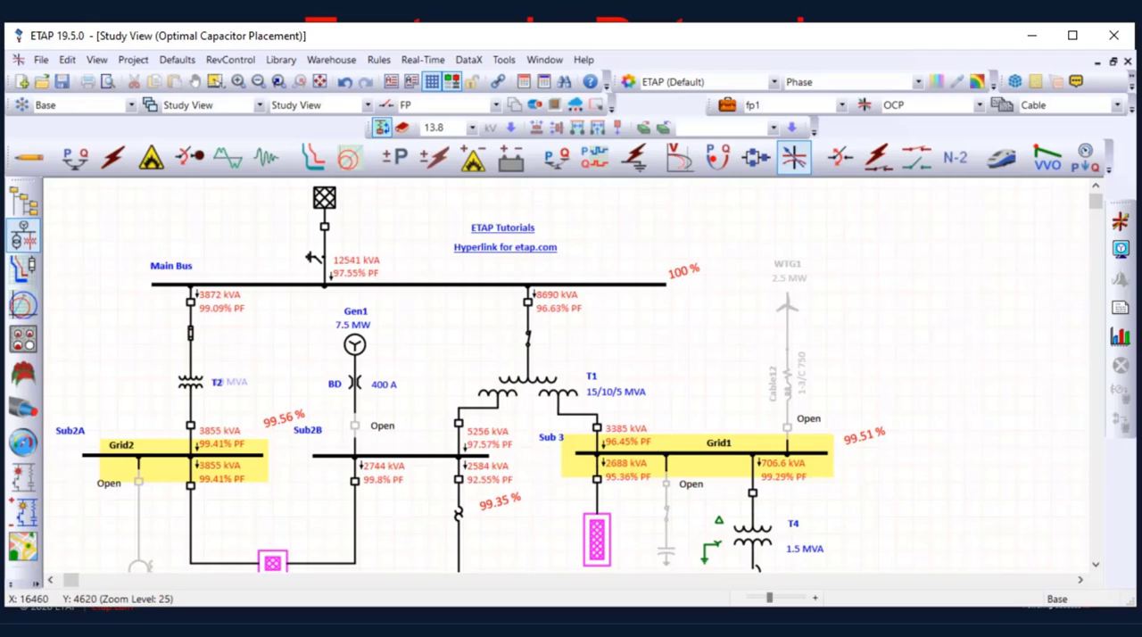
scroll(339, 284, "down", 1)
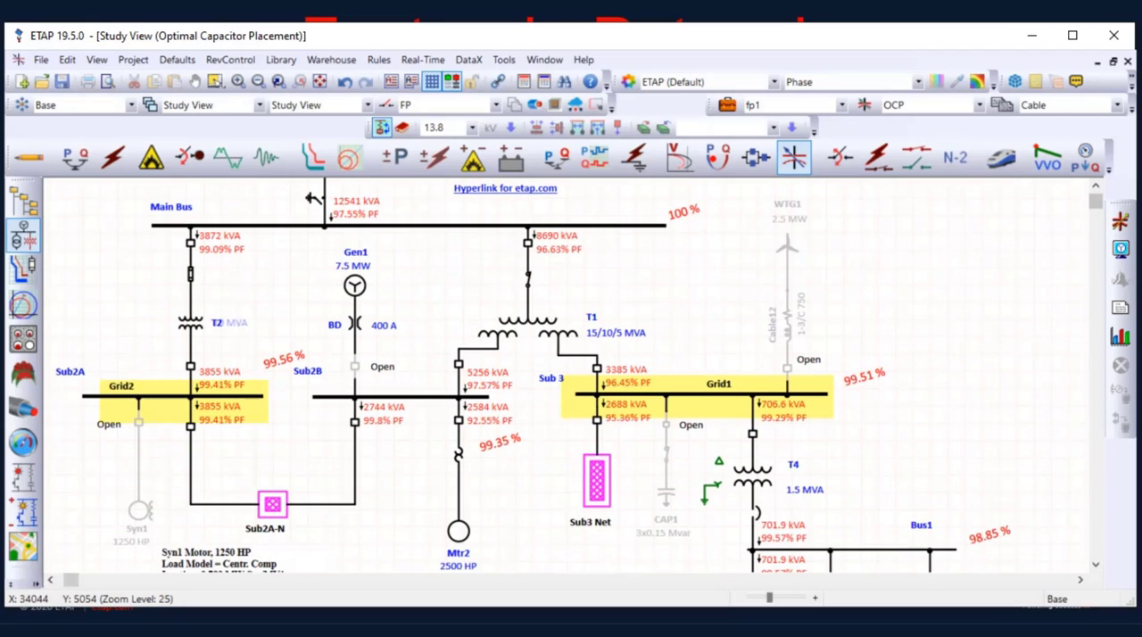
scroll(633, 387, "up", 3)
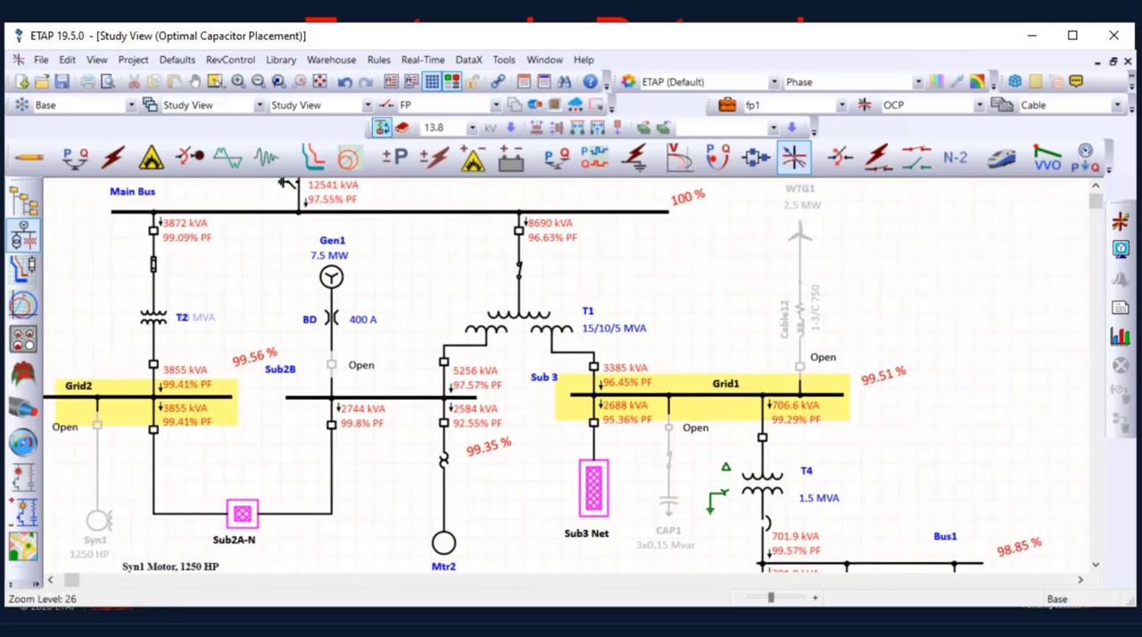
left_click_drag(633, 387, 719, 463)
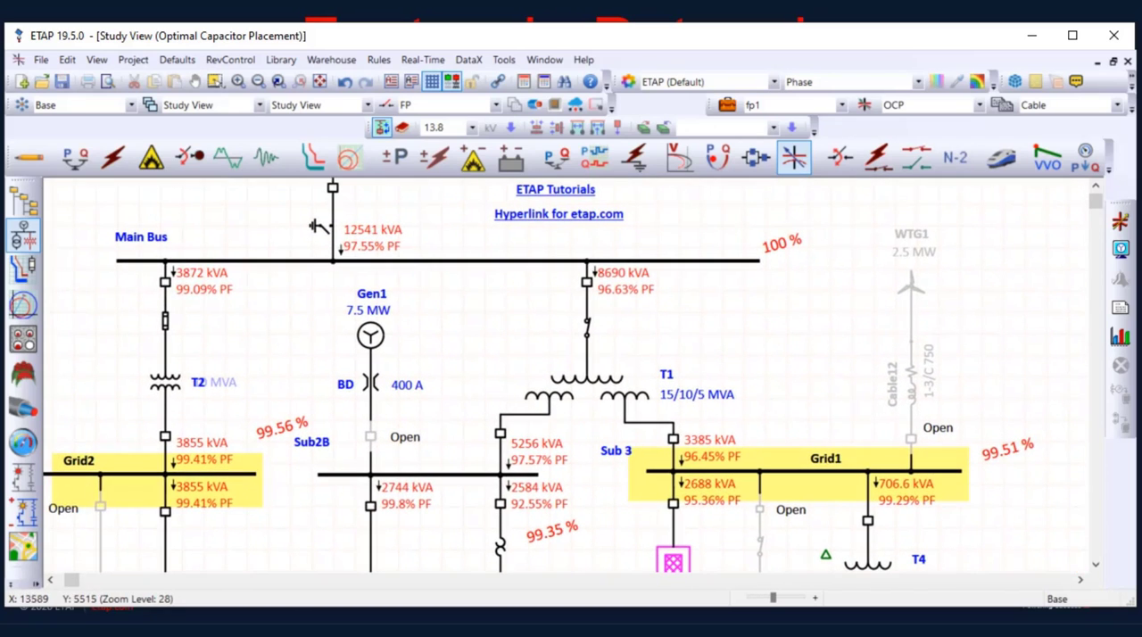
left_click_drag(719, 463, 699, 360)
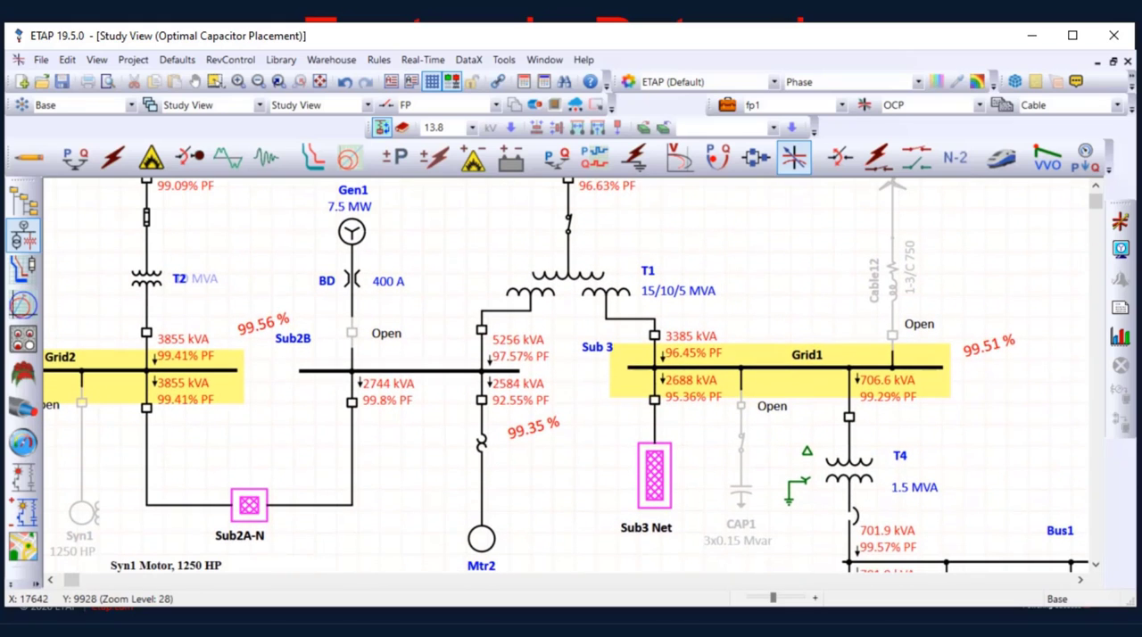
Open the Sub2A-N composite network and examine the capacitor bank recommended at bus Sub22
double_click(249, 506)
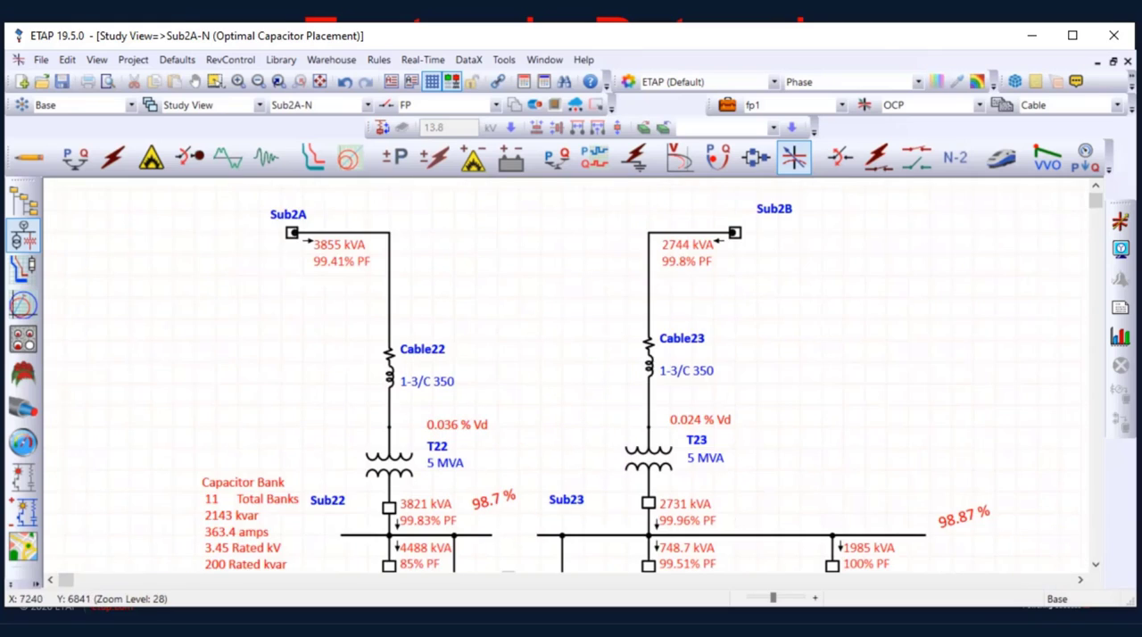
scroll(571, 375, "down", 4)
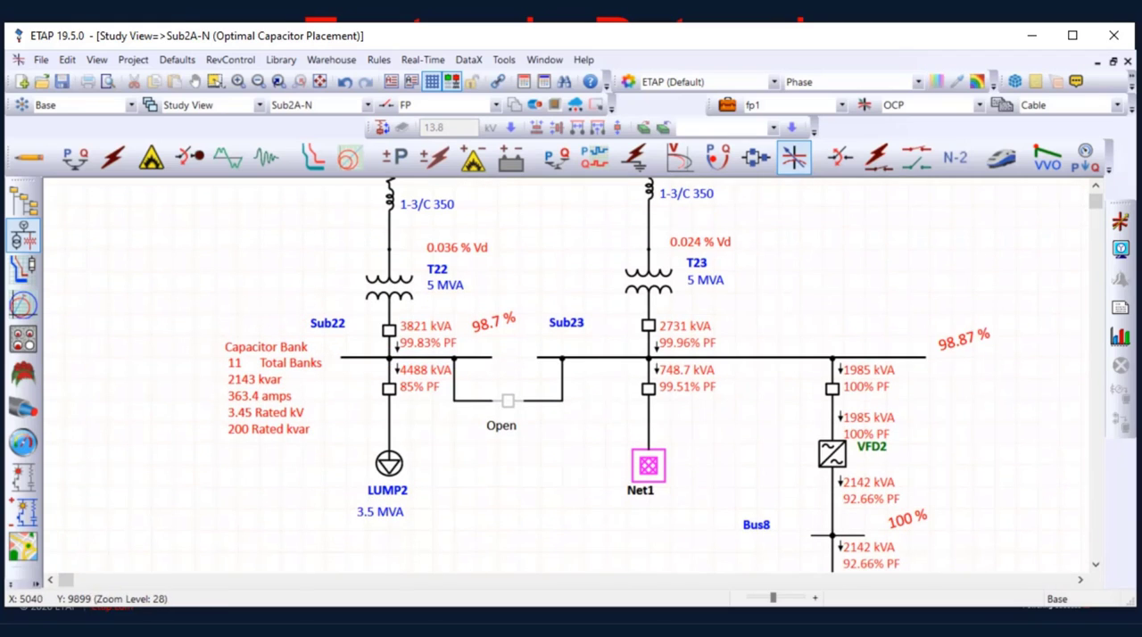
scroll(304, 398, "up", 3)
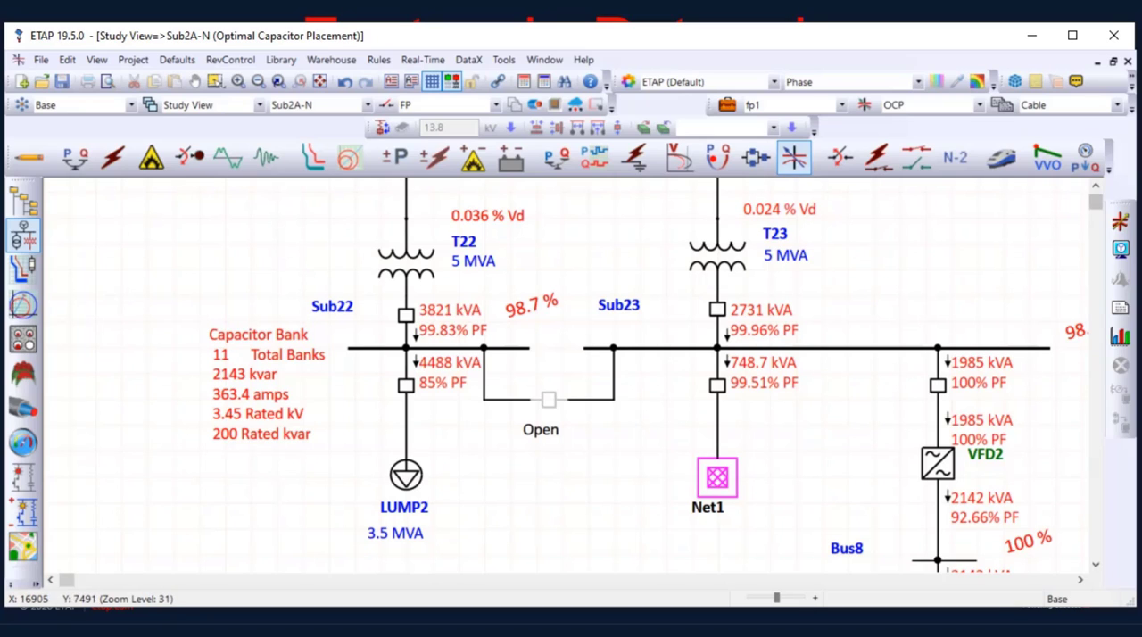
Open the Complete OCP report in the viewer and examine the generation, loading and demand summary on its last page
left_click(1121, 307)
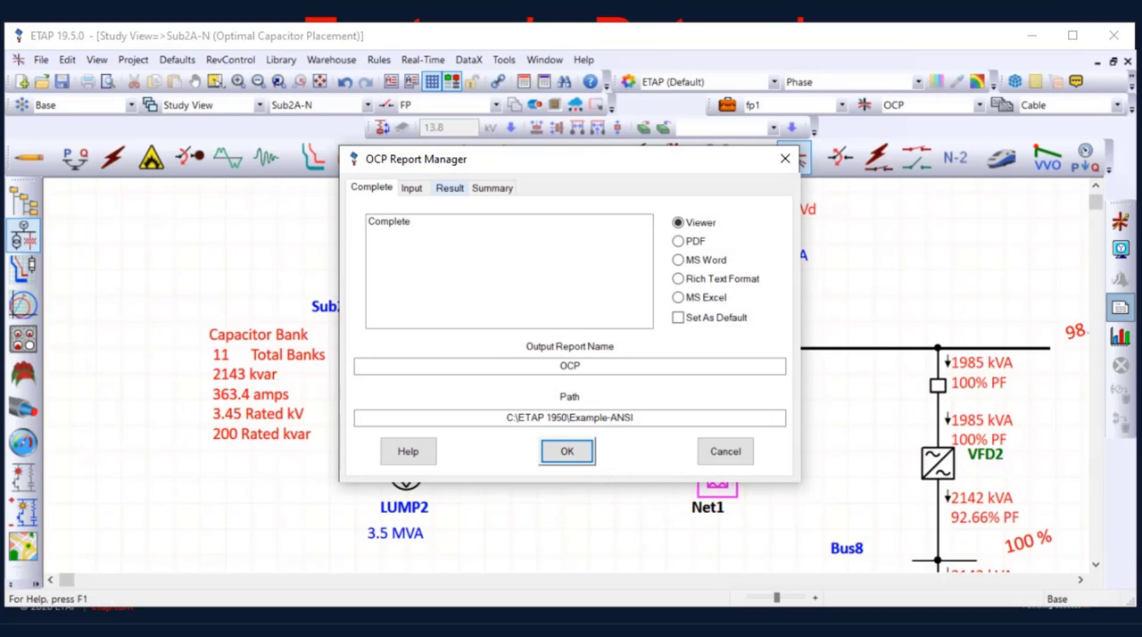
left_click(402, 222)
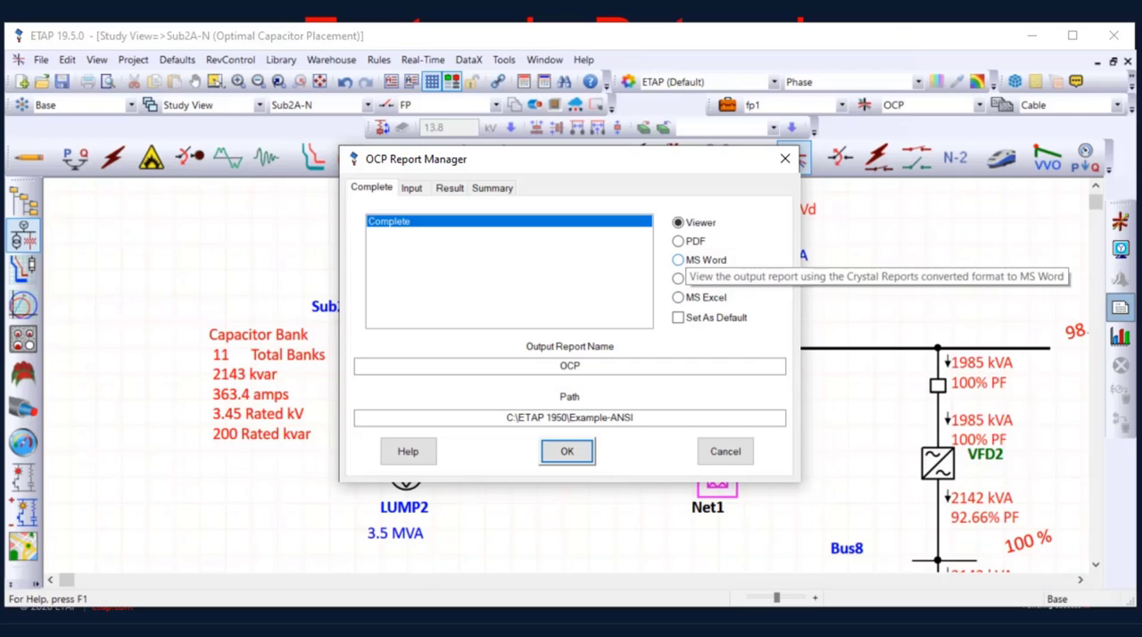
key("Return")
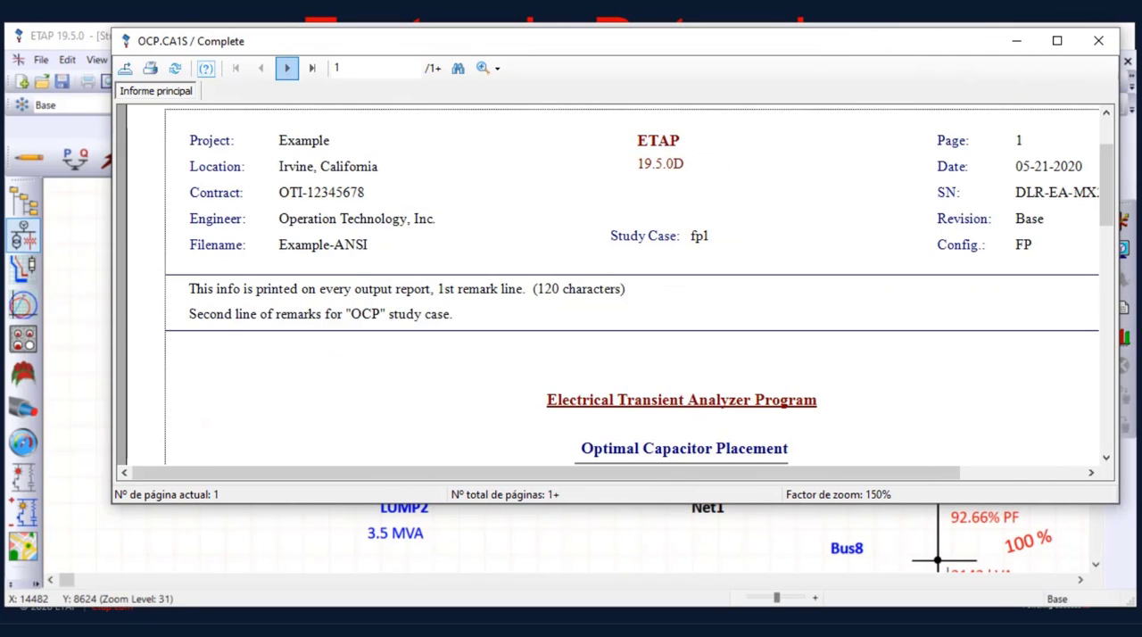
left_click(287, 68)
left_click(312, 68)
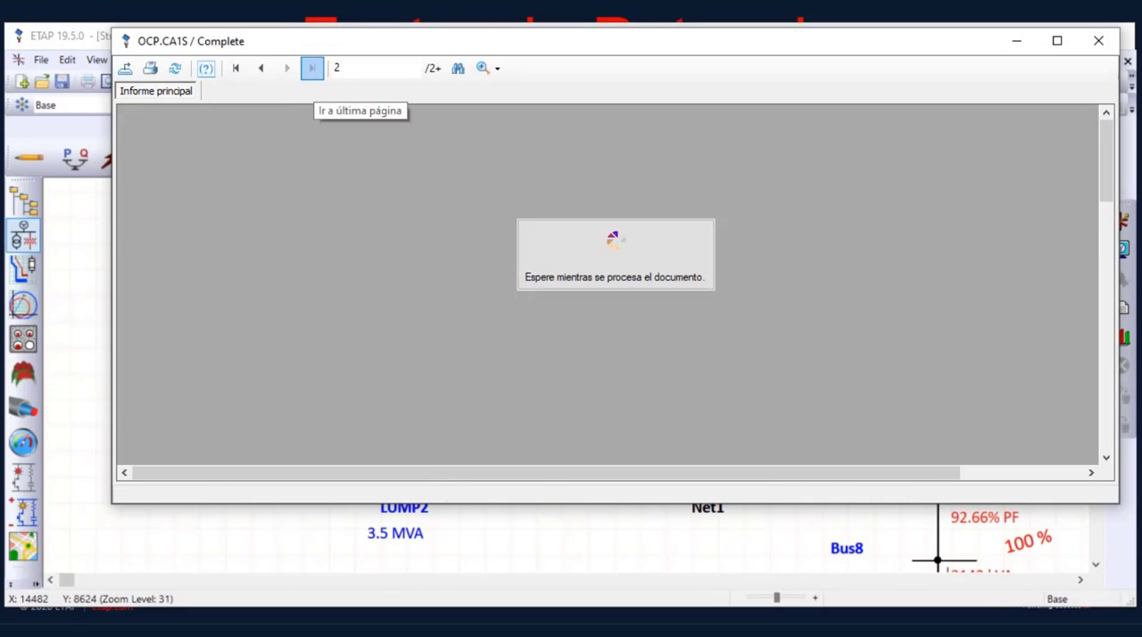
scroll(612, 284, "down", 4)
scroll(612, 284, "up", 2)
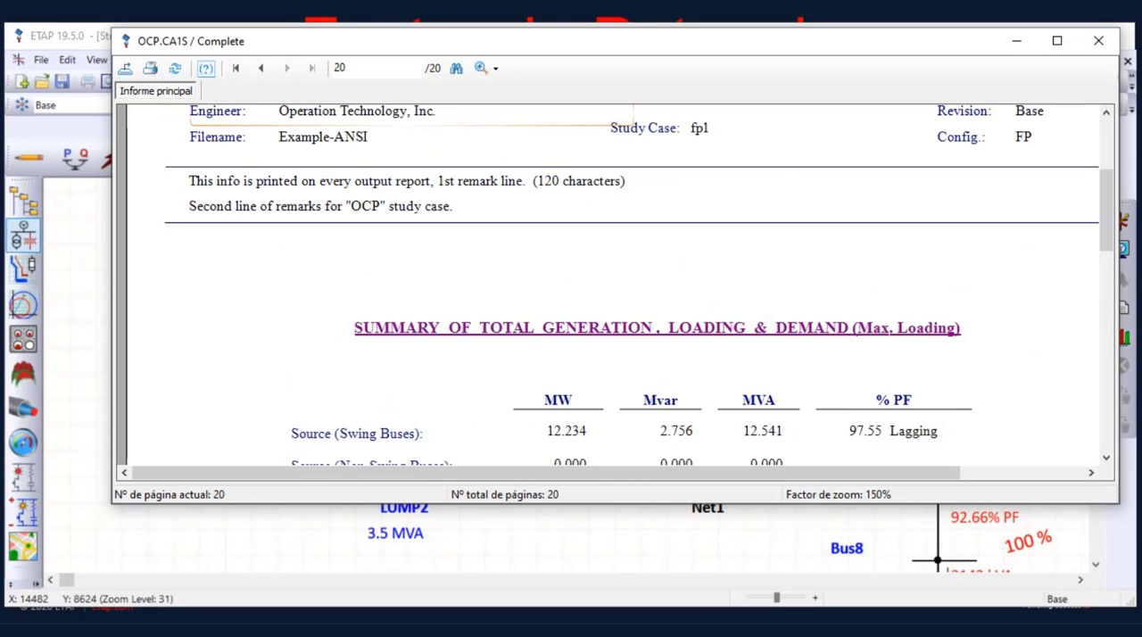
Review the Branch Capacity Release Report on page 19 and the Optimal Capacitor Placement Cost Summary on page 18
left_click(261, 68)
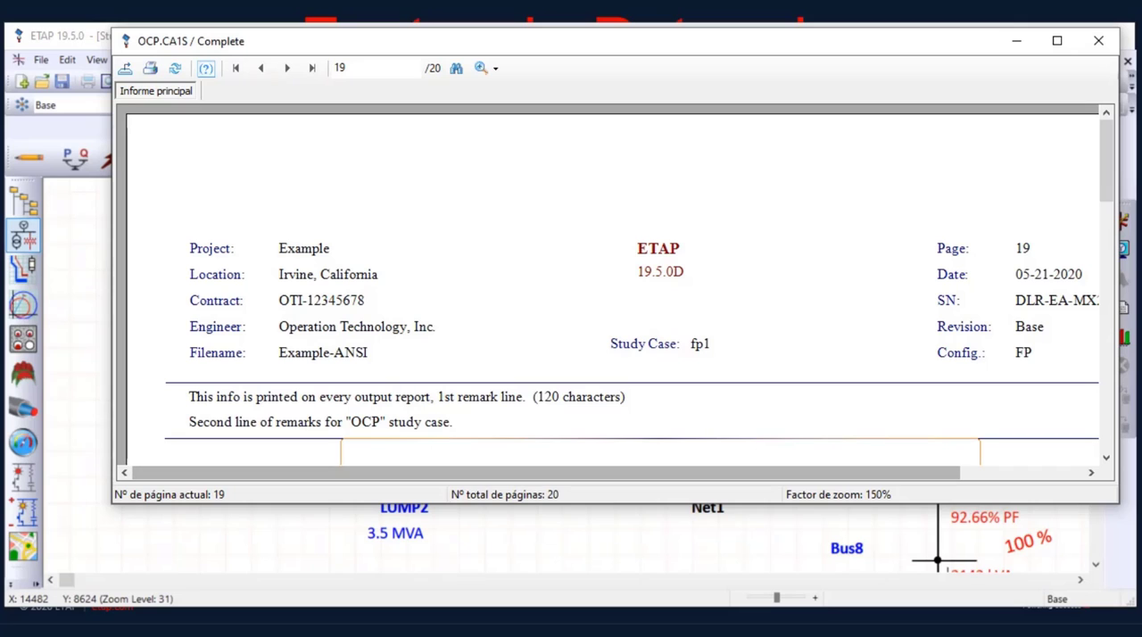
left_click_drag(613, 503, 612, 583)
scroll(612, 330, "down", 4)
scroll(612, 330, "up", 3)
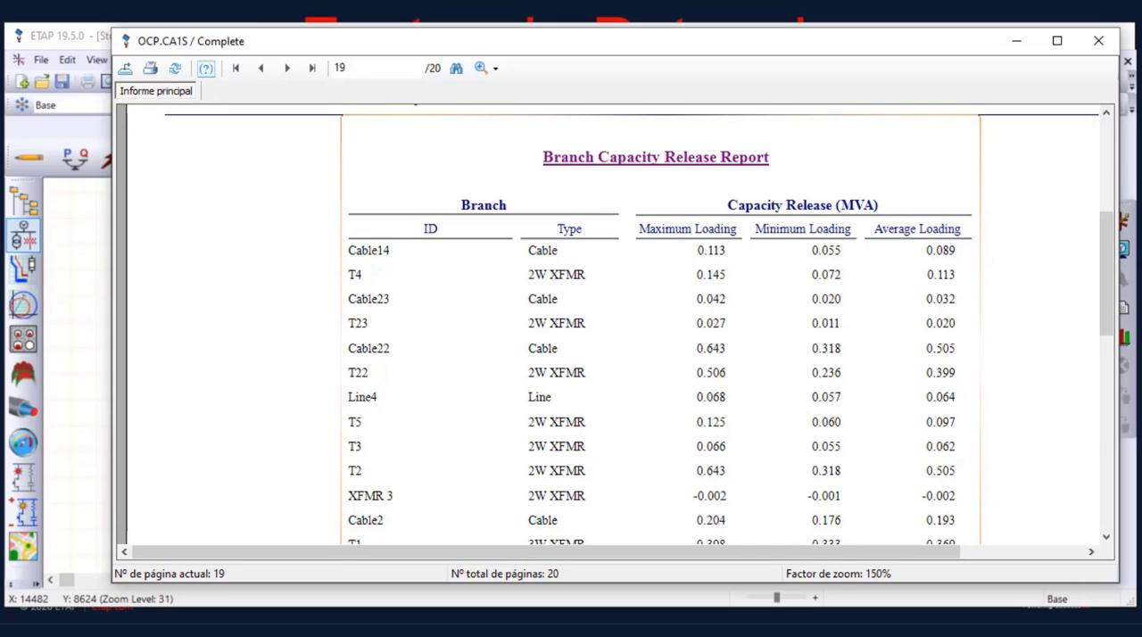
scroll(612, 330, "down", 3)
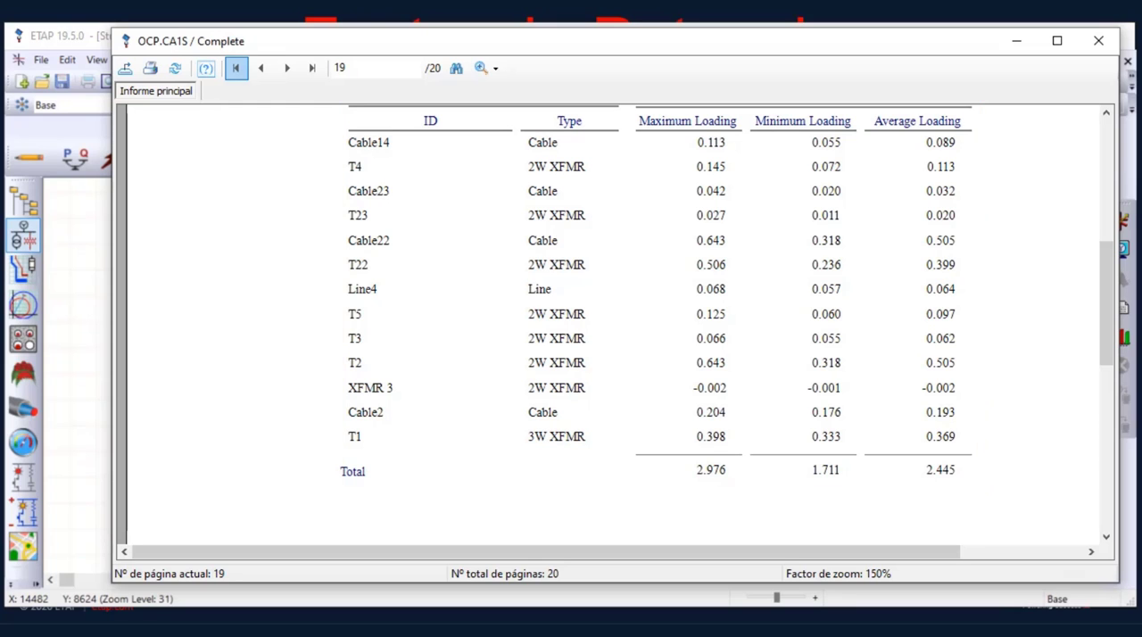
left_click(261, 68)
scroll(612, 330, "up", 3)
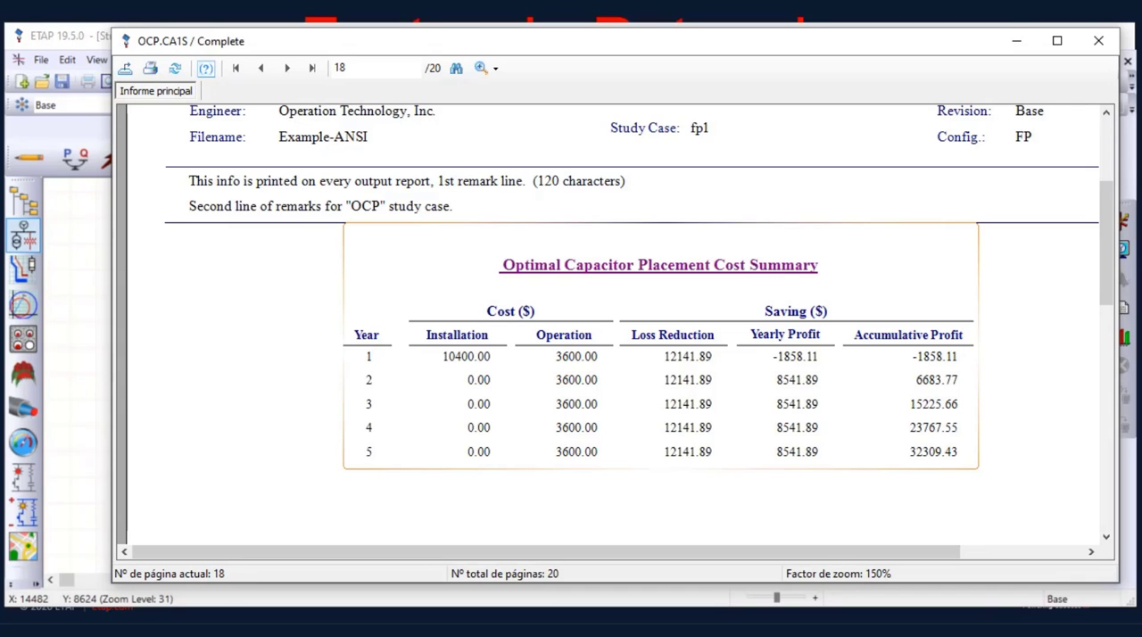
Review the Optimal Capacitor Placement Results by bus on page 17, close the report and minimize the main window
left_click(261, 67)
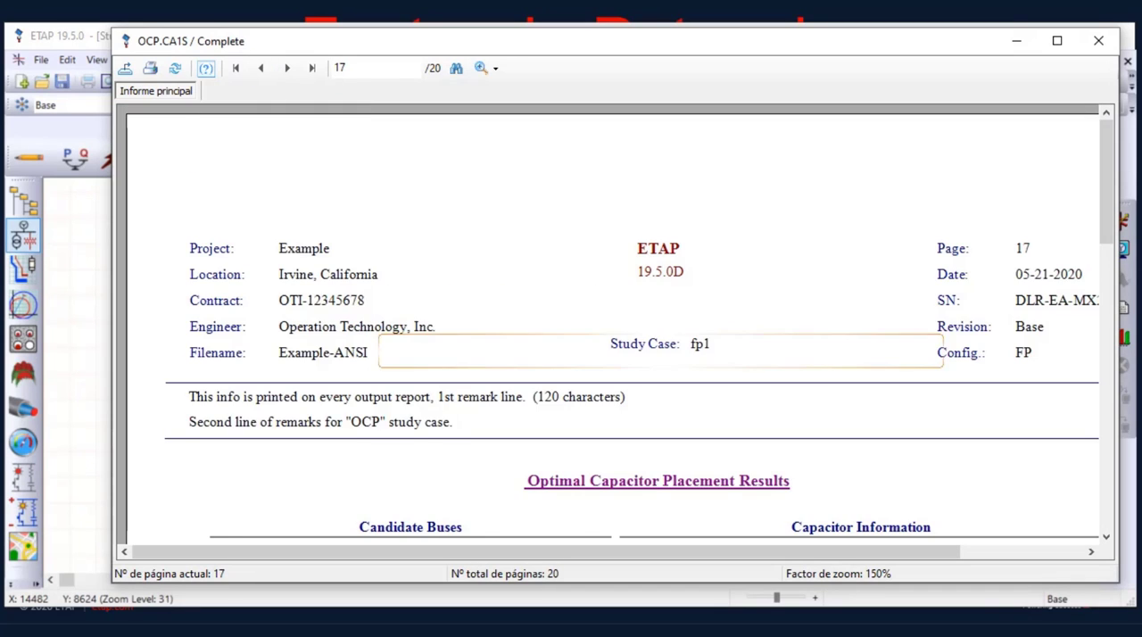
scroll(613, 331, "down", 6)
scroll(612, 330, "down", 3)
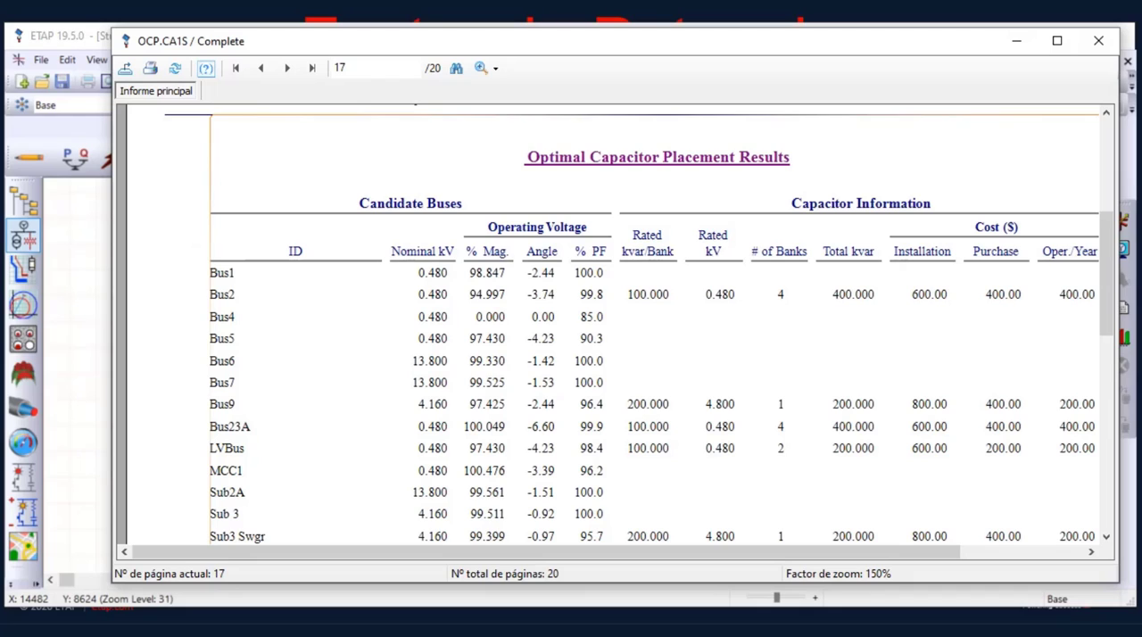
scroll(612, 331, "down", 3)
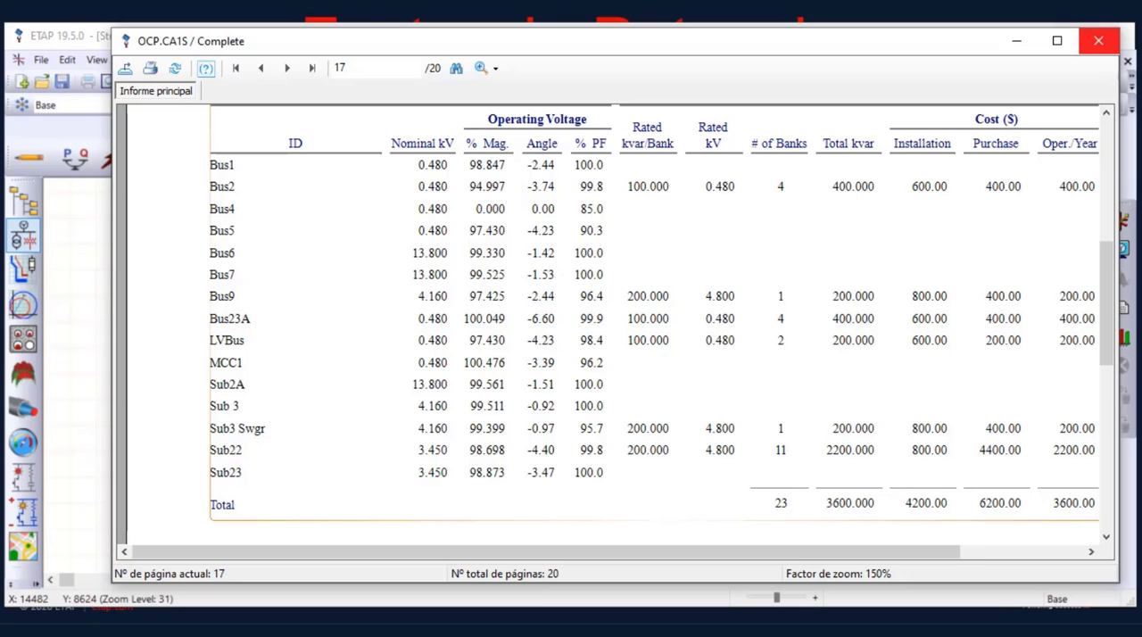
left_click(1098, 41)
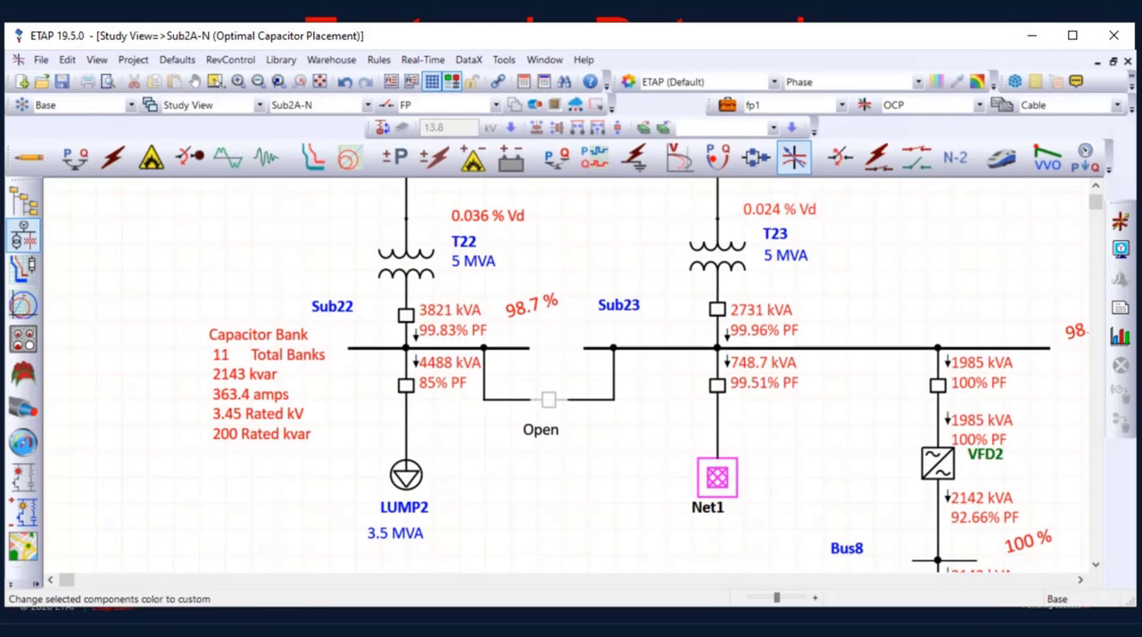
left_click(1032, 36)
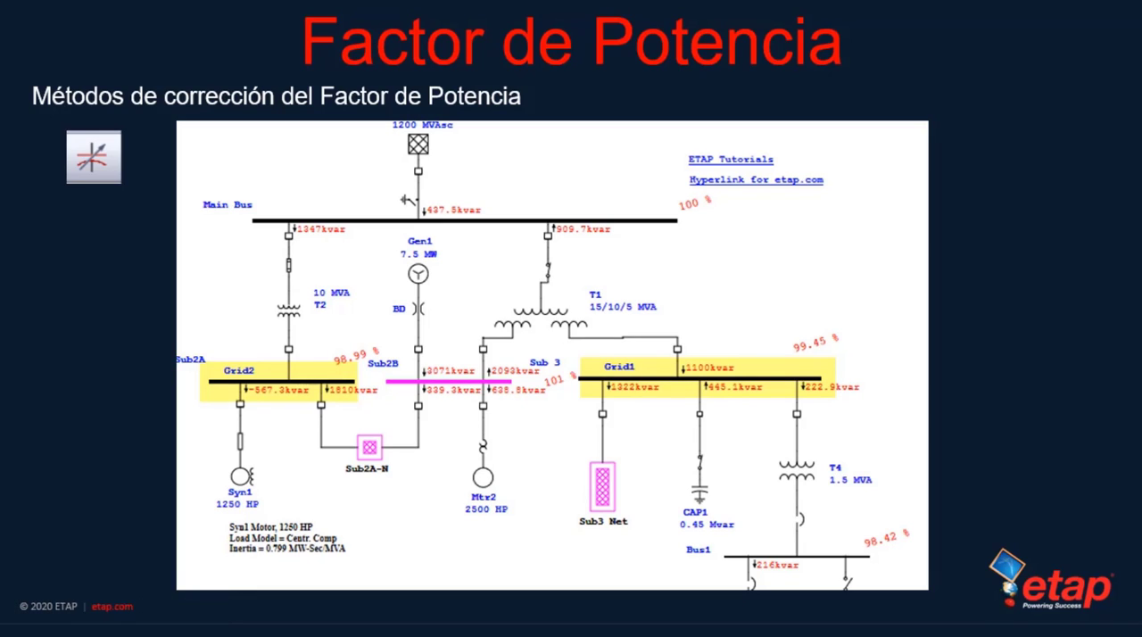
key("Right")
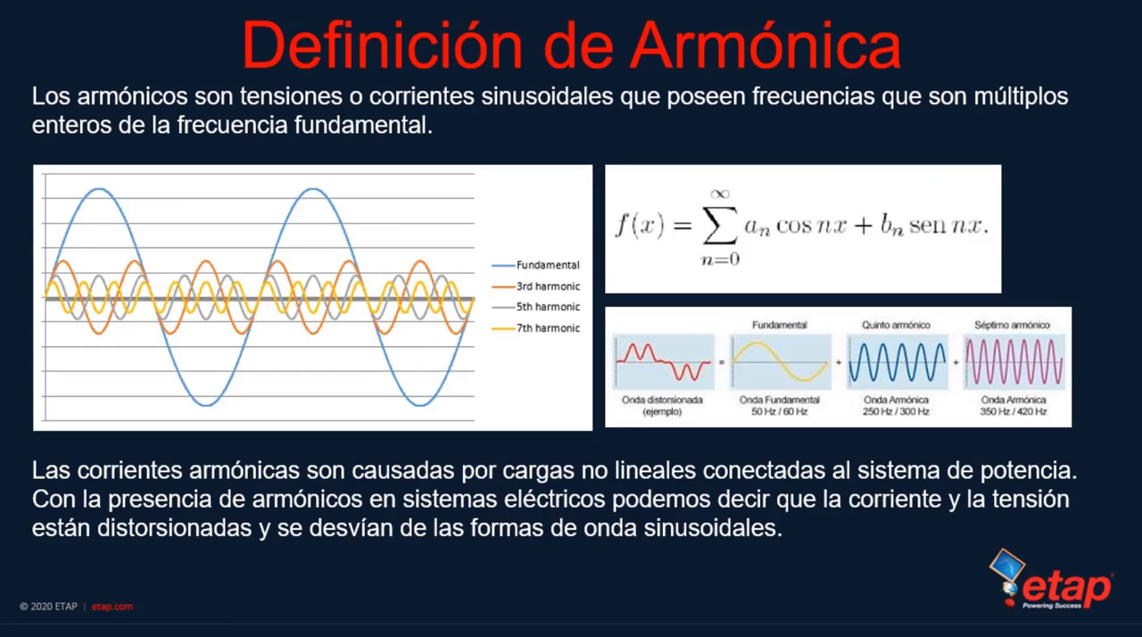
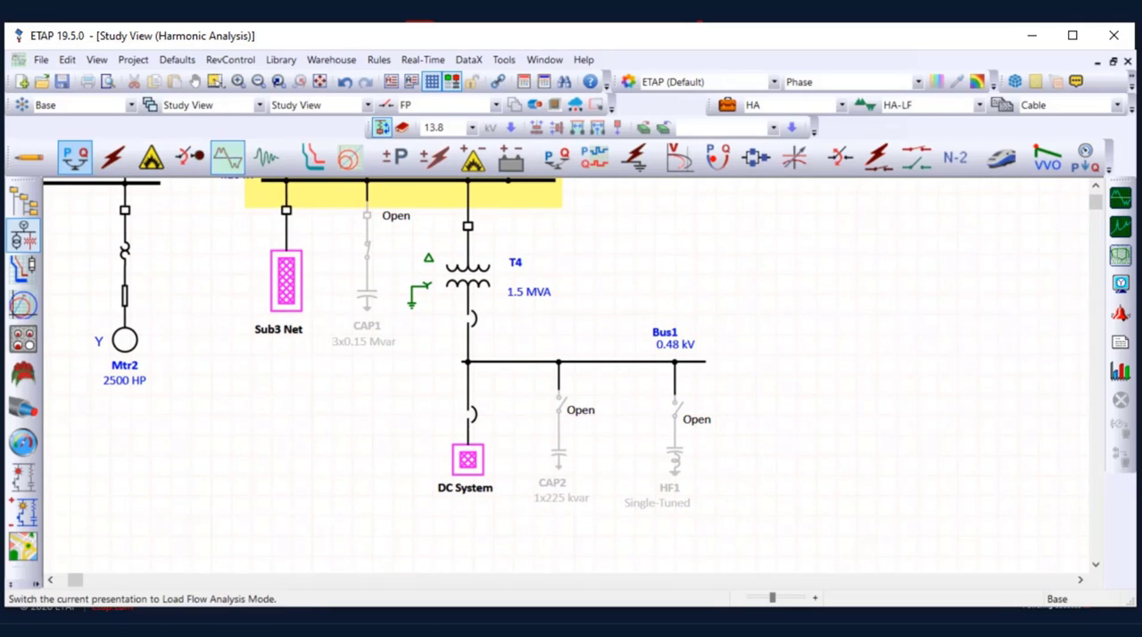
Switch to Load Flow Analysis and turn on units for the results displayed on the one-line diagram
left_click(75, 157)
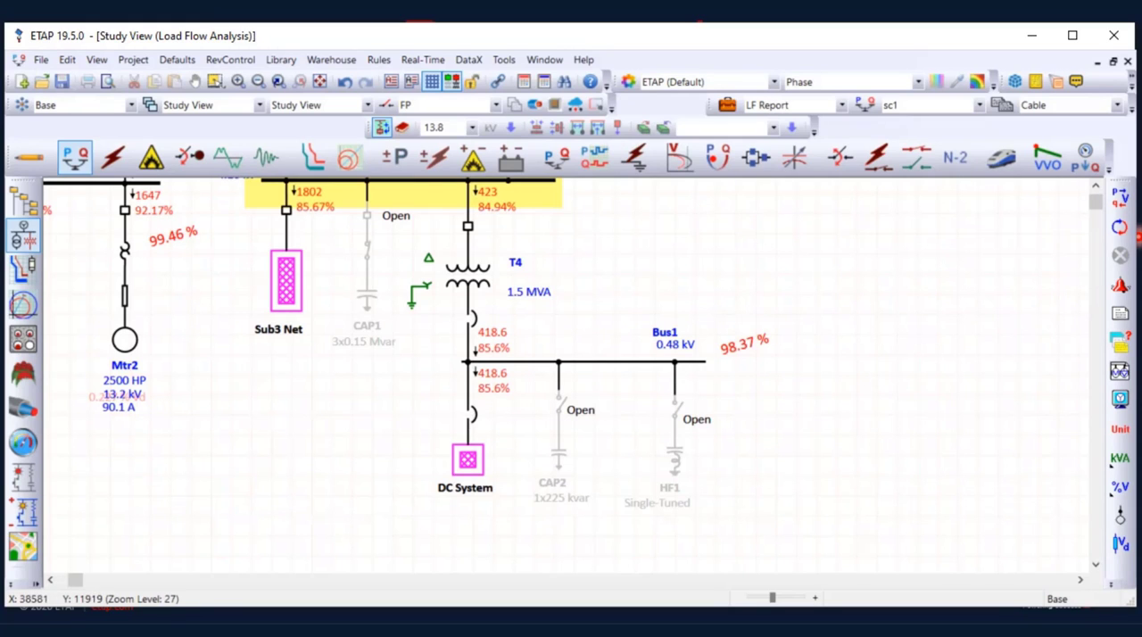
left_click(1120, 399)
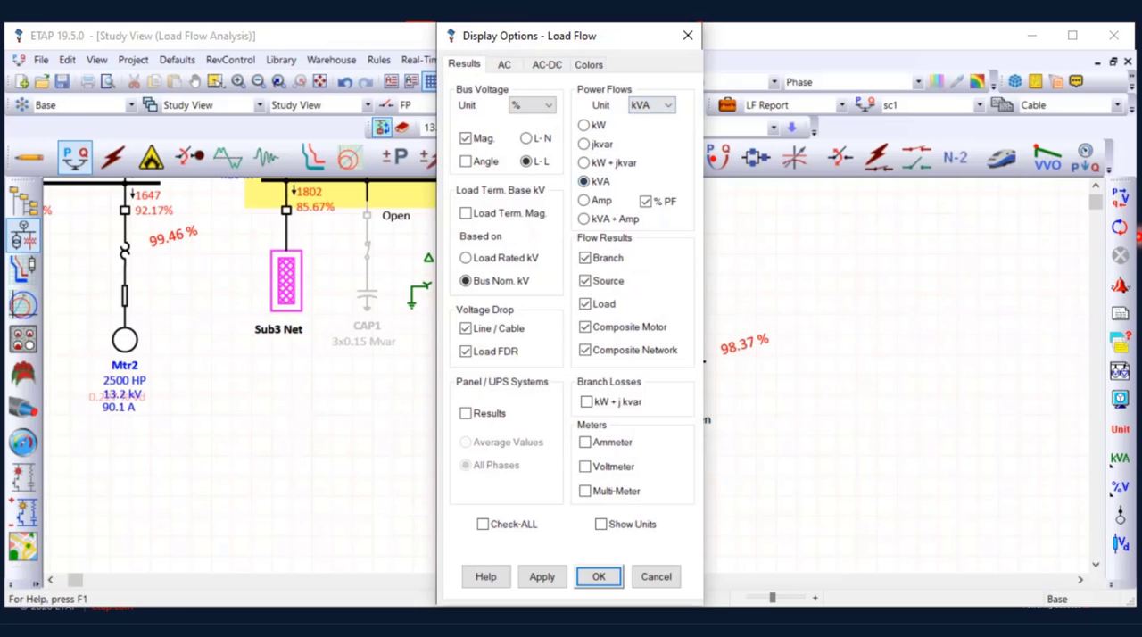
left_click(601, 525)
left_click(599, 577)
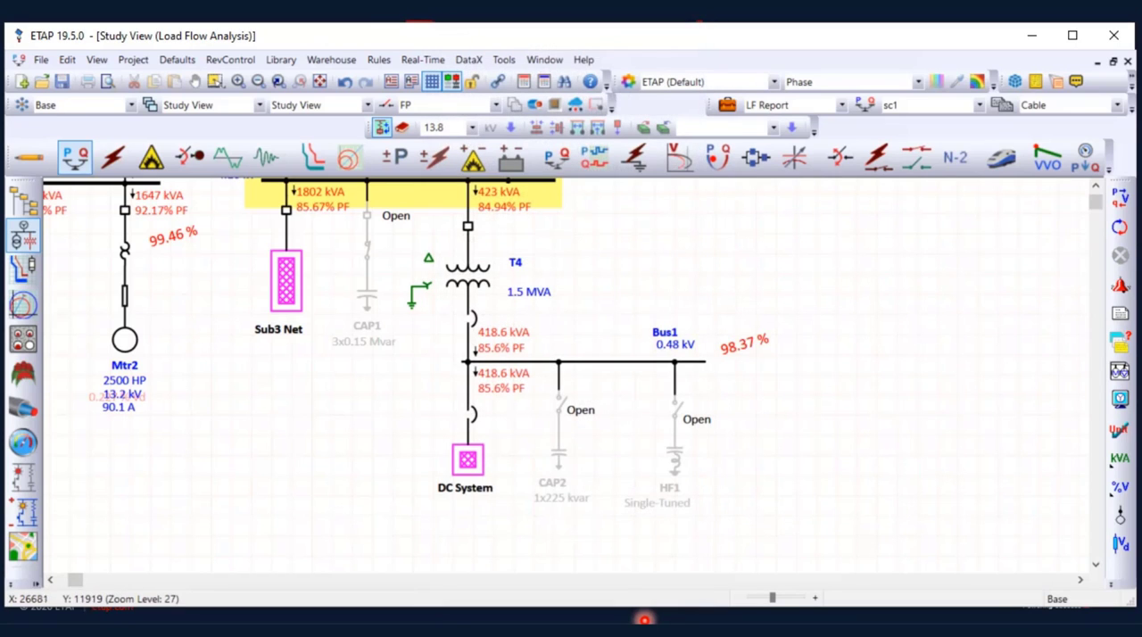
Close switch S3 feeding capacitor CAP2 at Bus1 and run the load flow to see its effect on power factor
scroll(530, 258, "up", 2)
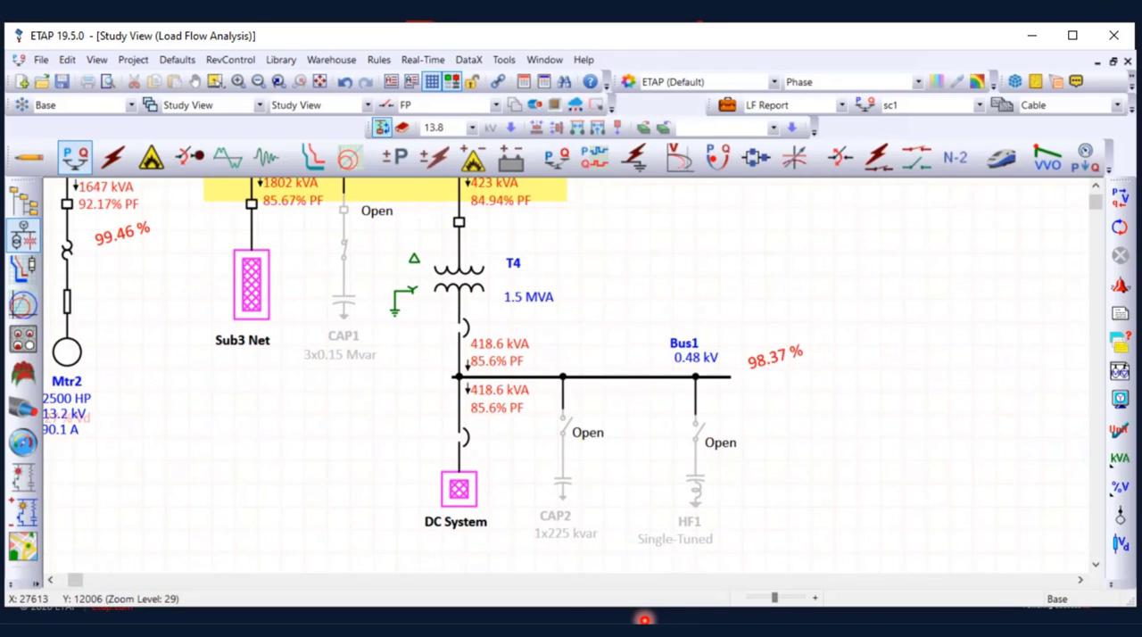
scroll(504, 237, "up", 2)
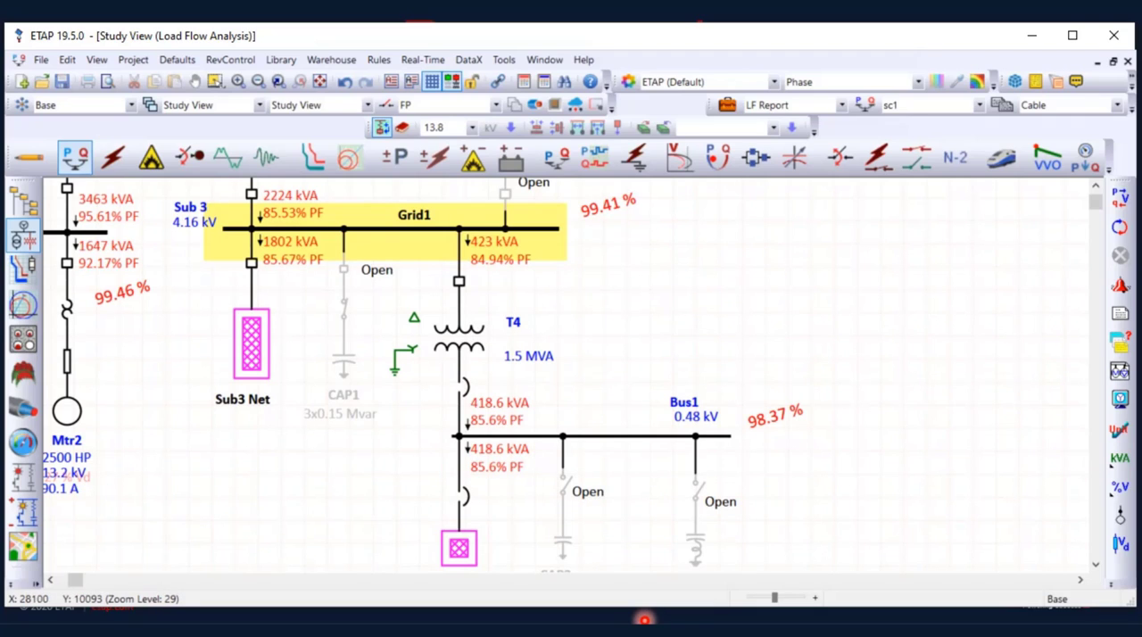
scroll(571, 375, "down", 2)
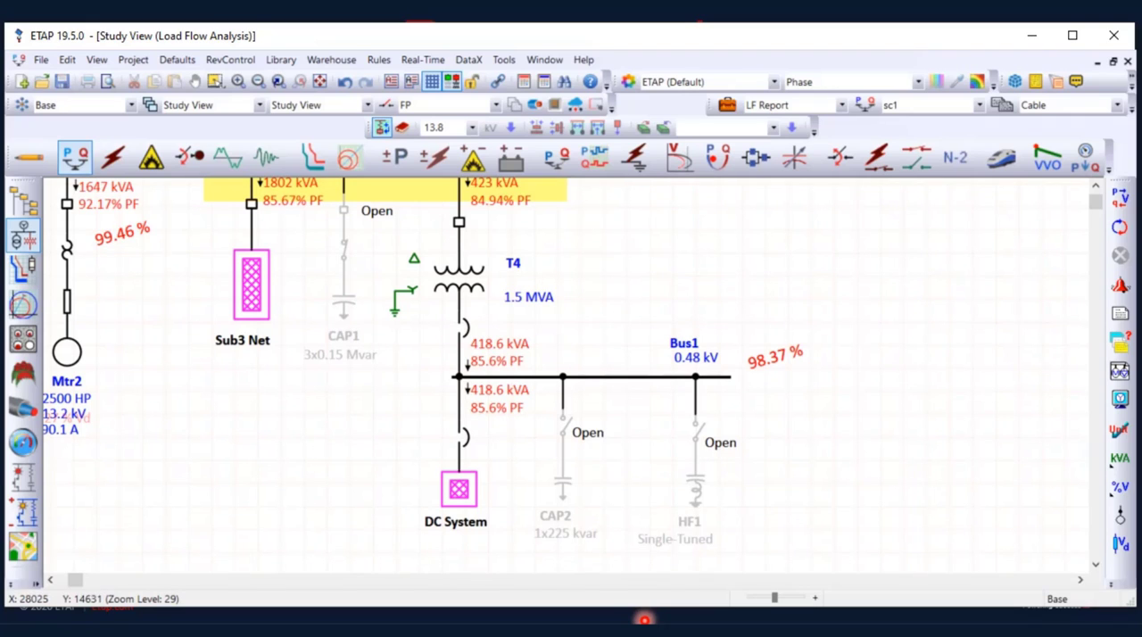
right_click(564, 431)
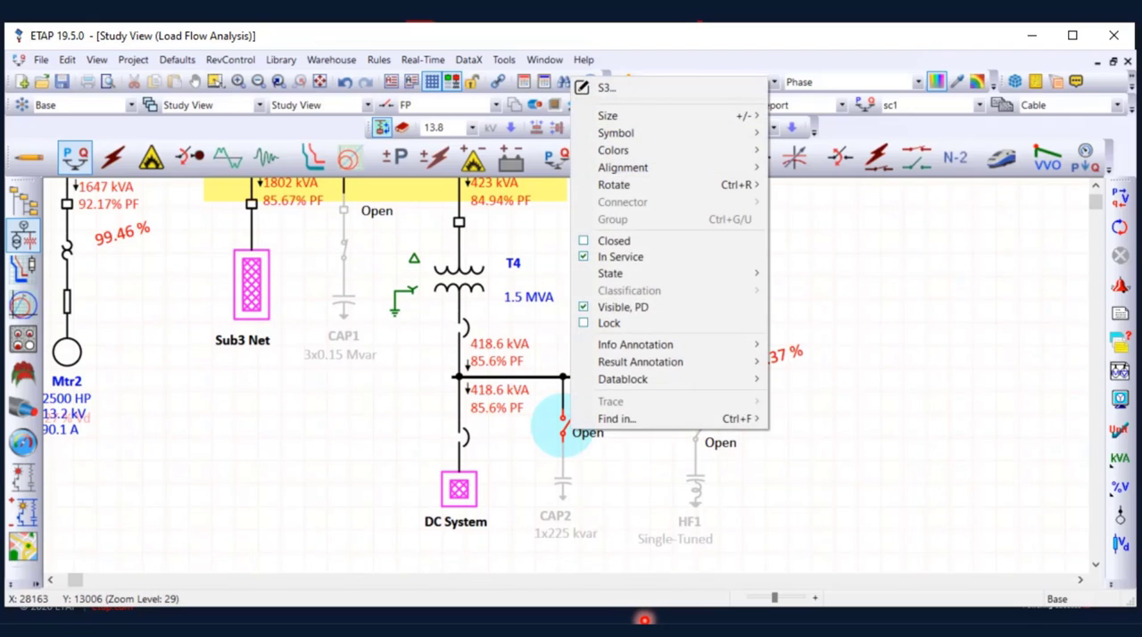
left_click(620, 256)
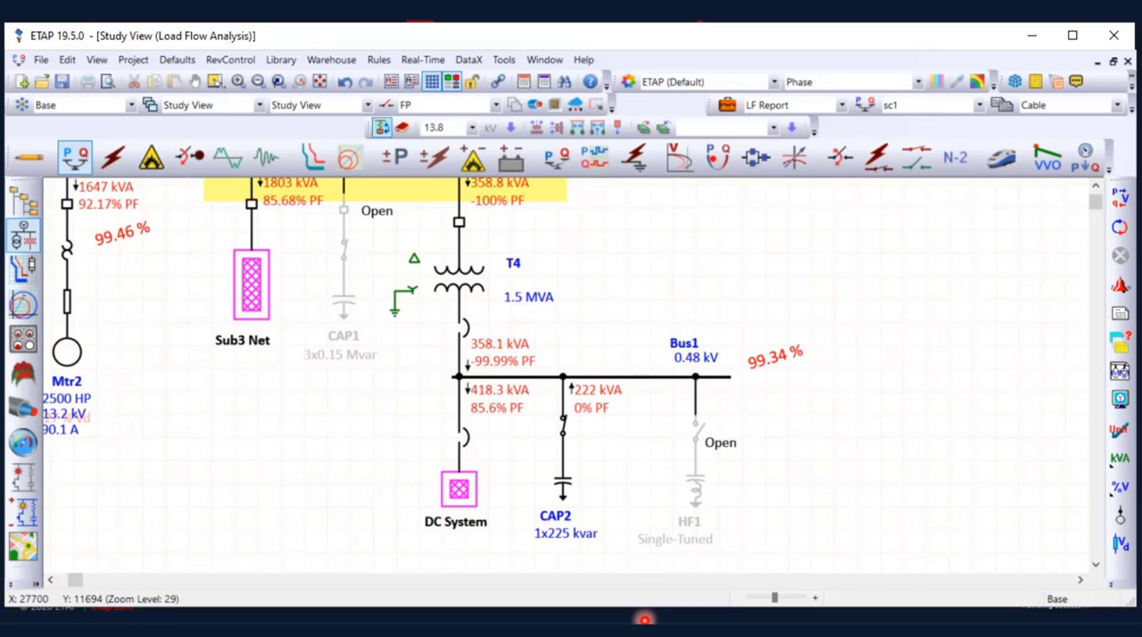
Reopen switch S3 above CAP2 and rerun the load flow calculation
right_click(562, 420)
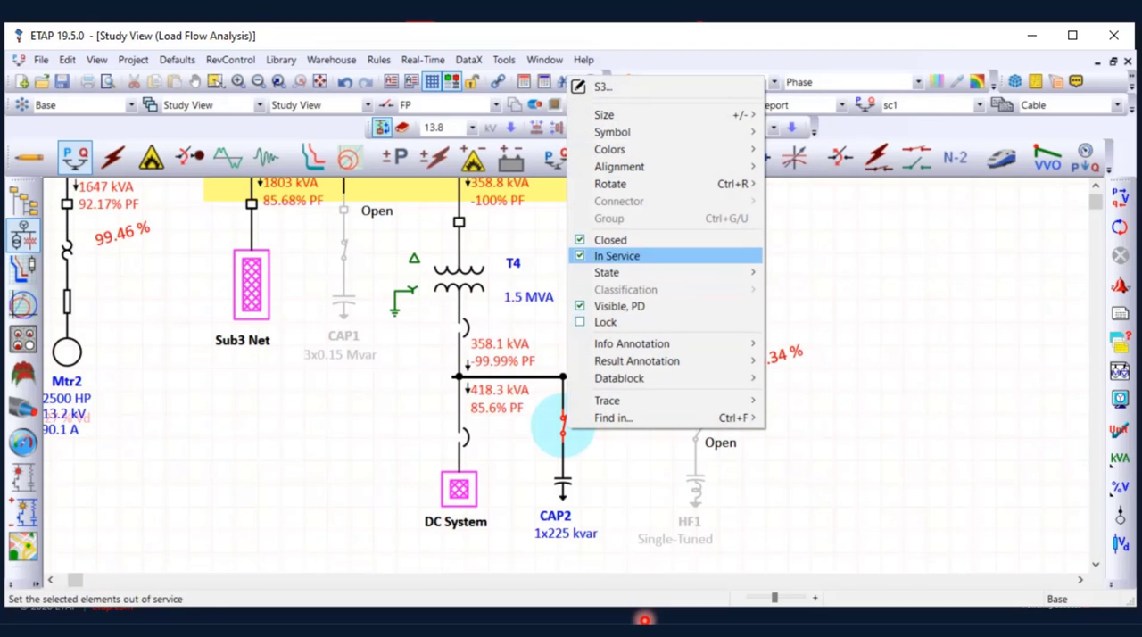
left_click(620, 256)
left_click(1120, 198)
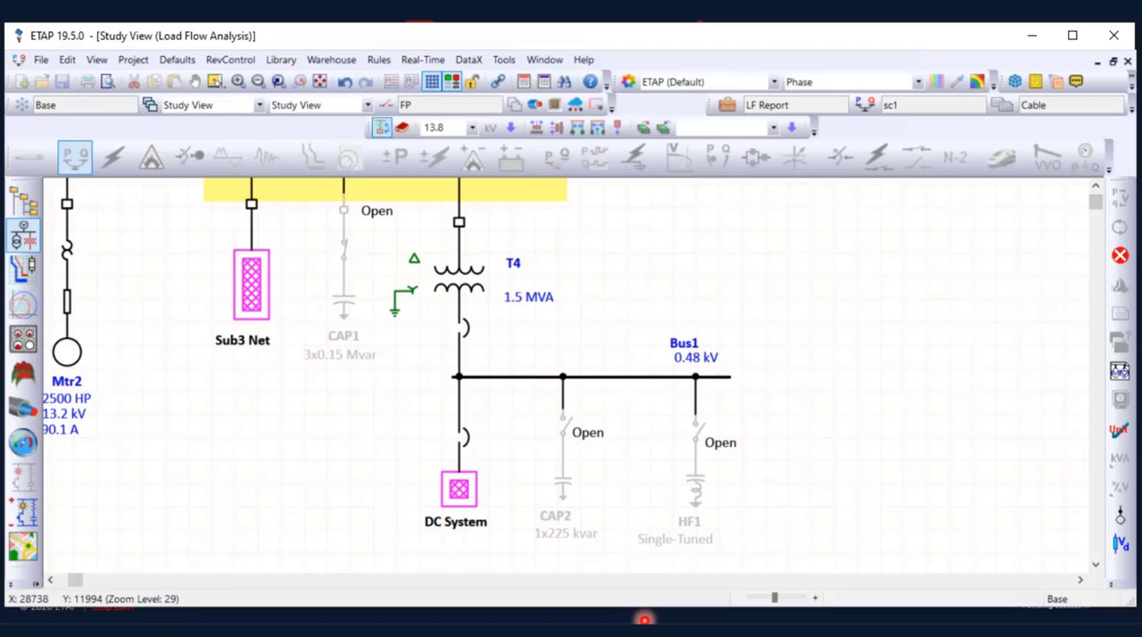
Display the power flows as kvar and examine the reactive flows through Sub 3, transformer T4 and Bus1
scroll(571, 374, "up", 3)
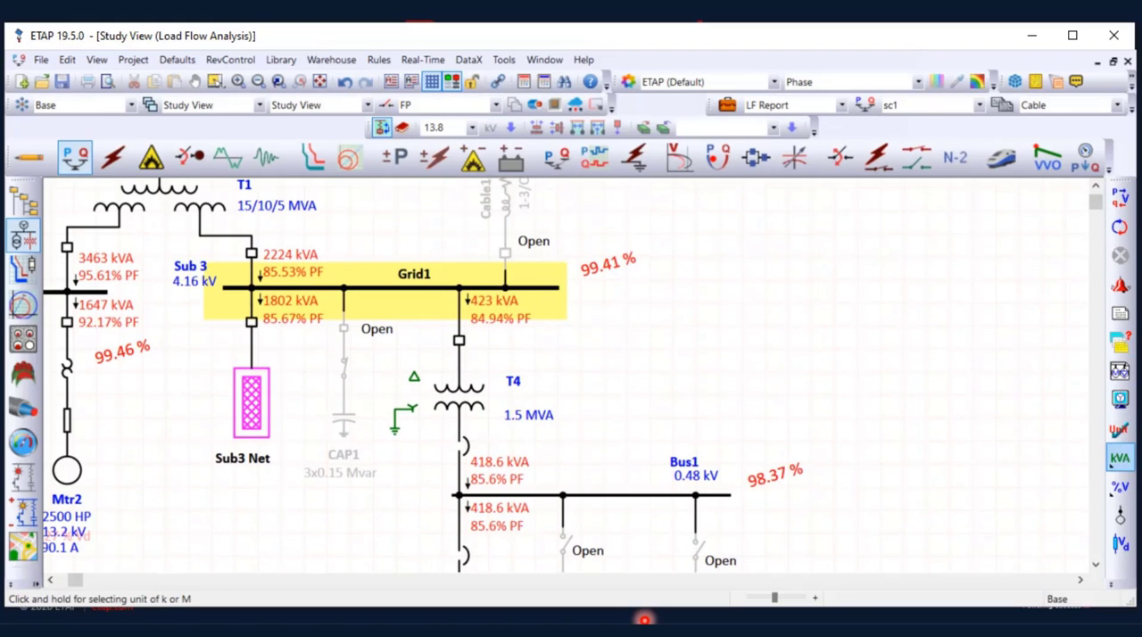
left_click_drag(1120, 457, 980, 461)
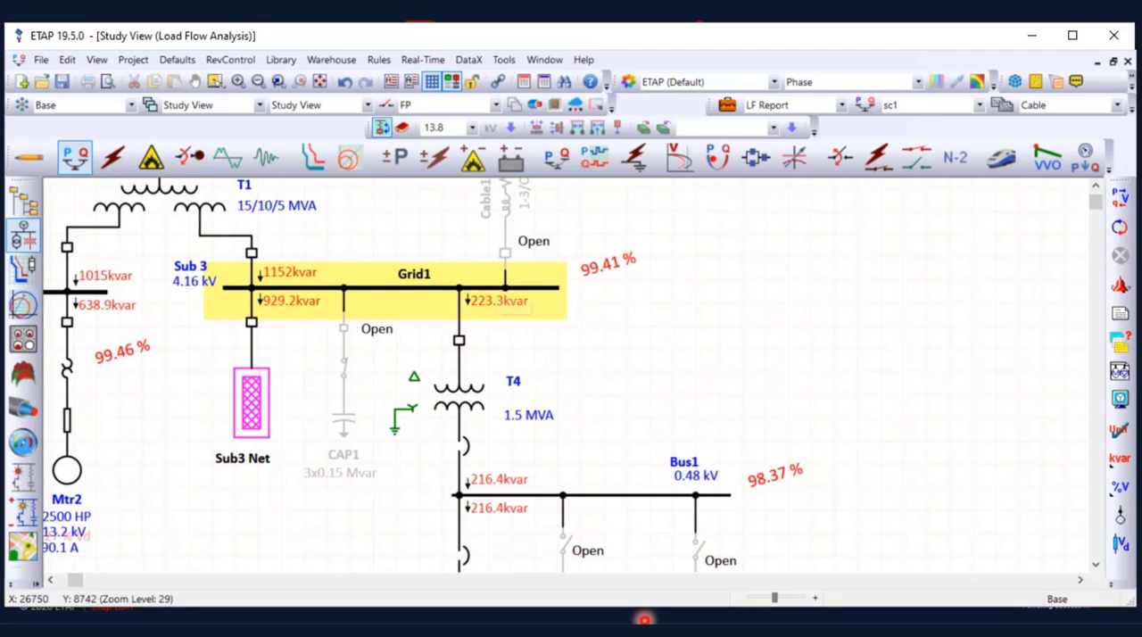
scroll(401, 299, "down", 2)
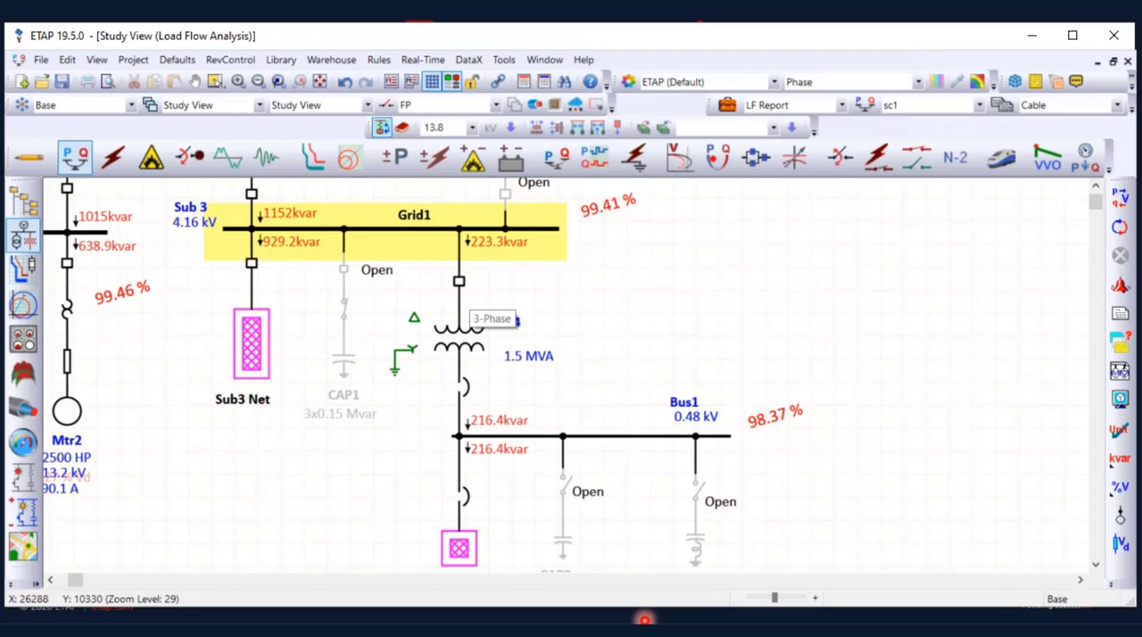
scroll(464, 308, "down", 2)
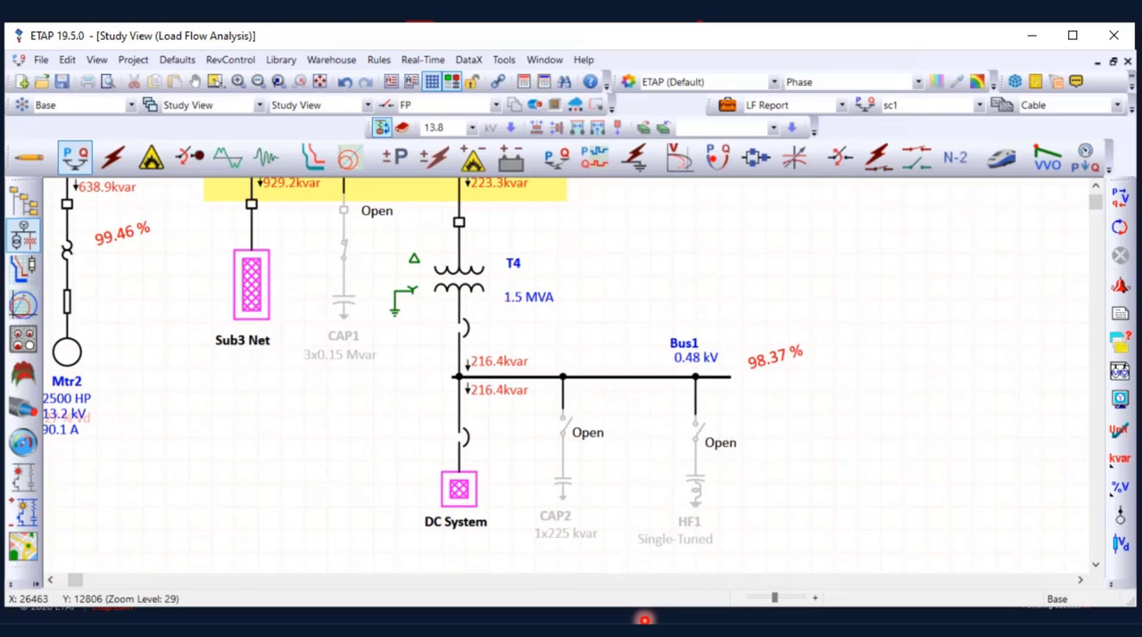
scroll(466, 348, "up", 2)
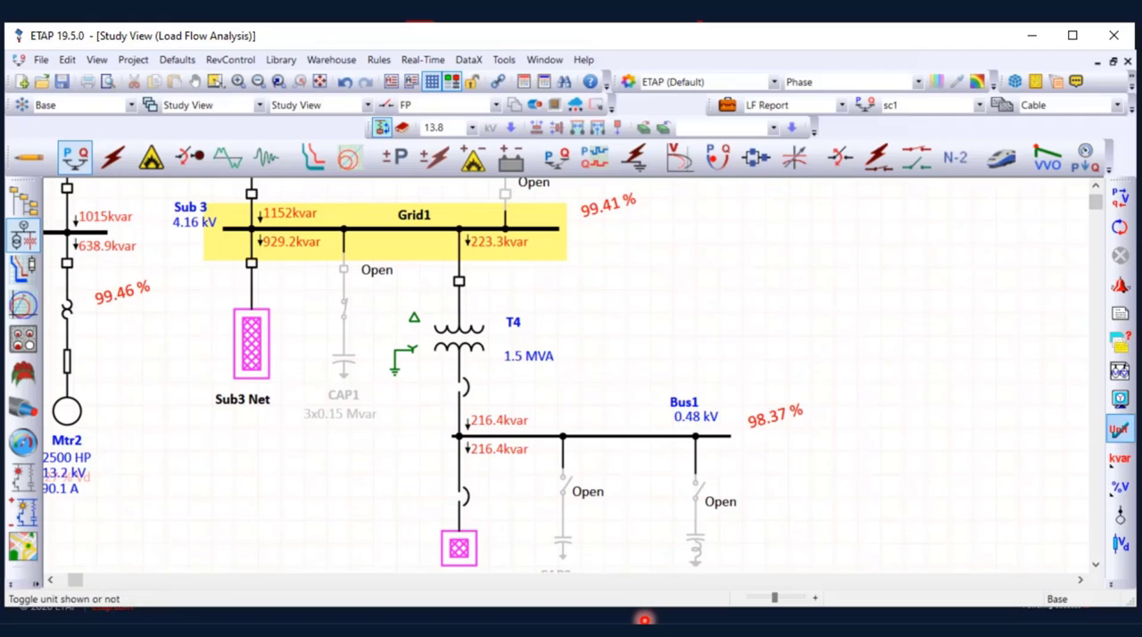
Close switch S3 to connect the 1x225 kvar capacitor CAP2 to Bus1 and run the load flow
scroll(571, 374, "down", 2)
scroll(571, 374, "down", 2)
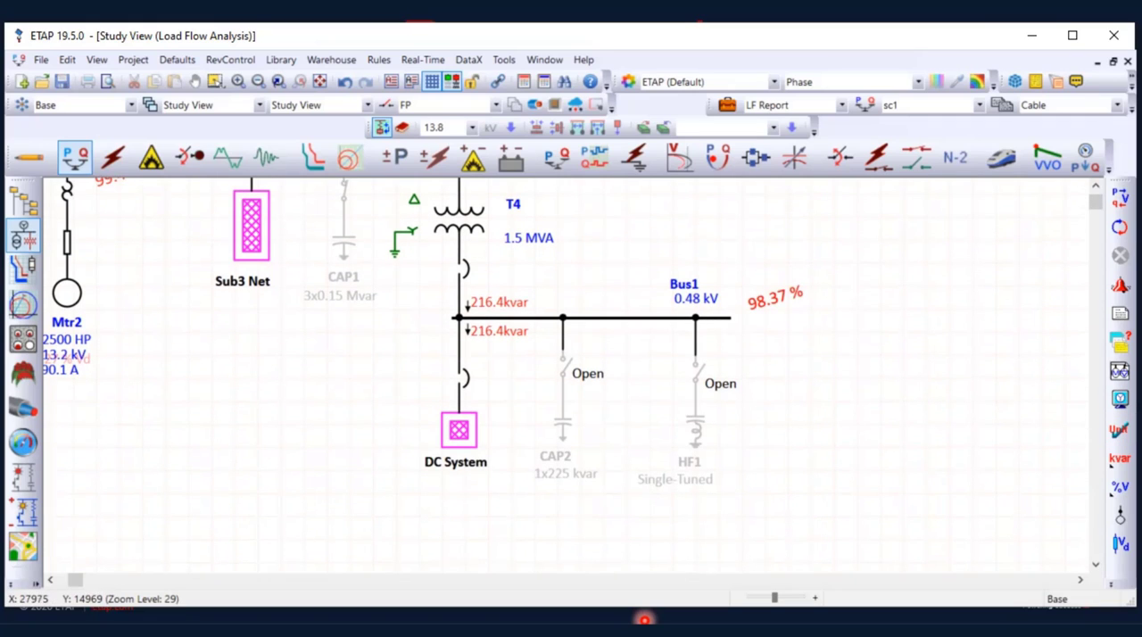
right_click(564, 370)
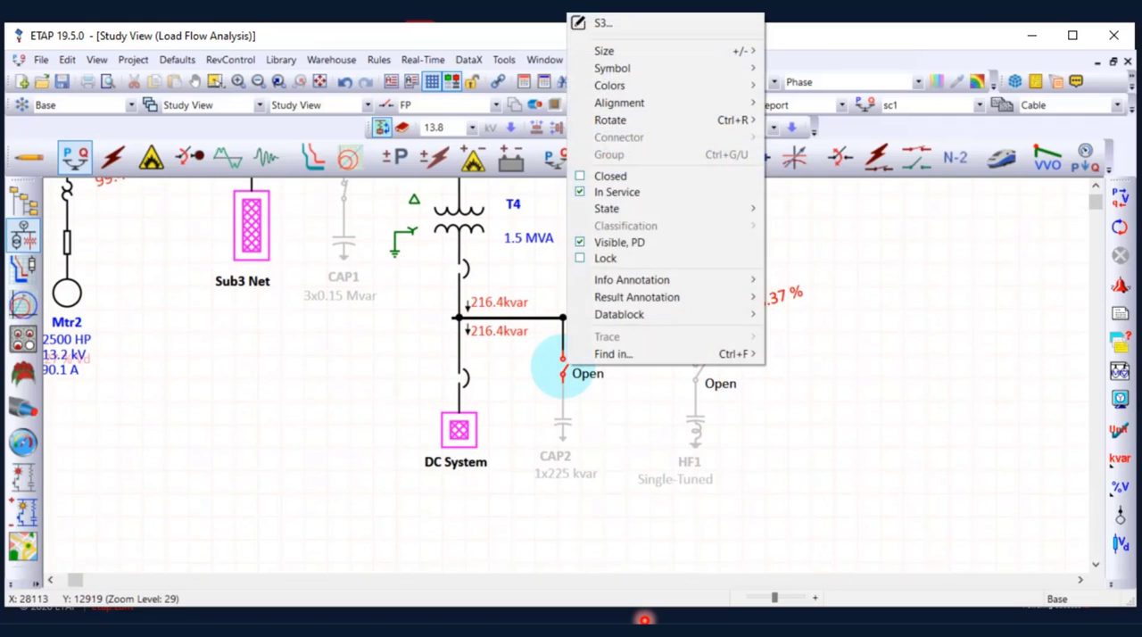
left_click(607, 174)
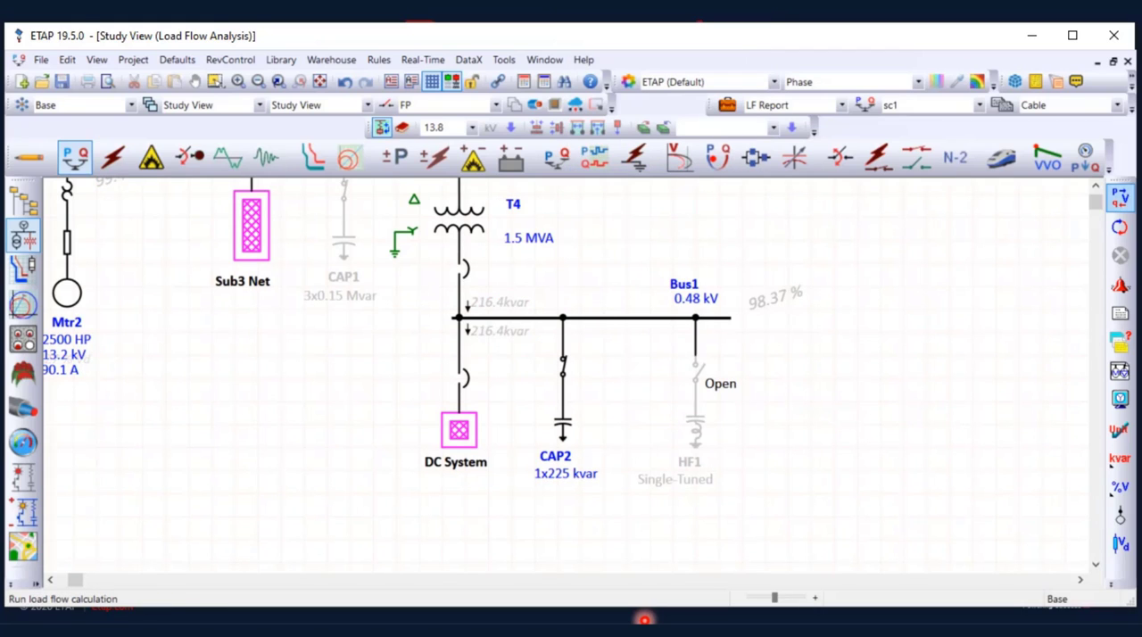
left_click(1120, 197)
Examine the kvar flows from the main supply bus through T1, Sub 3 and T4 to Bus1 with CAP2 connected
scroll(571, 375, "up", 4)
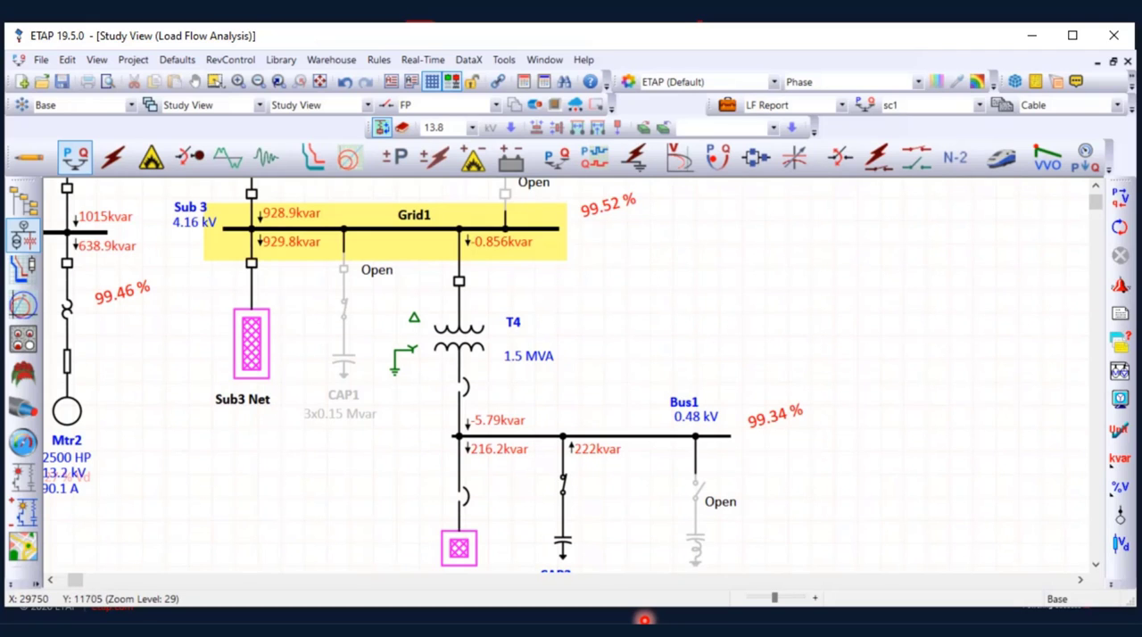
scroll(459, 357, "up", 3)
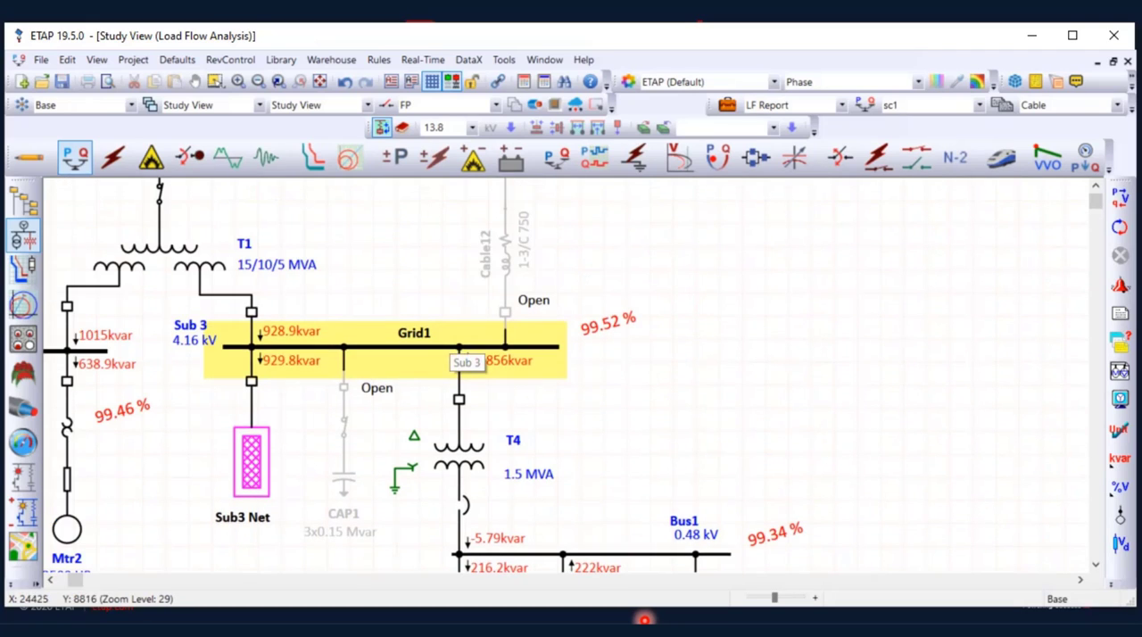
scroll(460, 357, "up", 3)
scroll(460, 357, "up", 3)
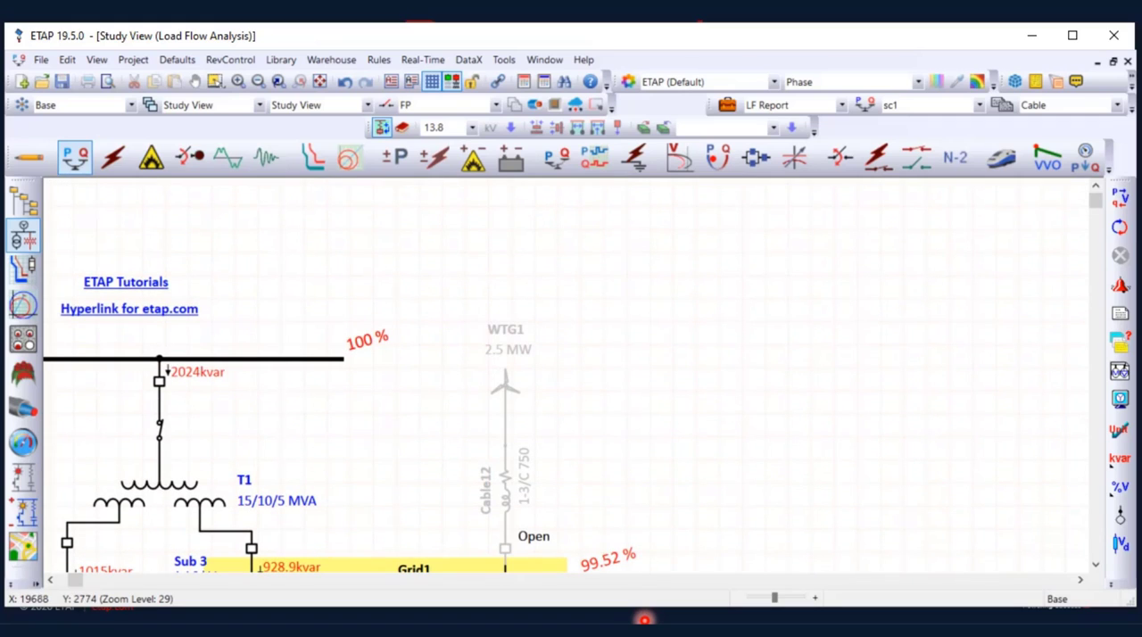
scroll(459, 357, "down", 5)
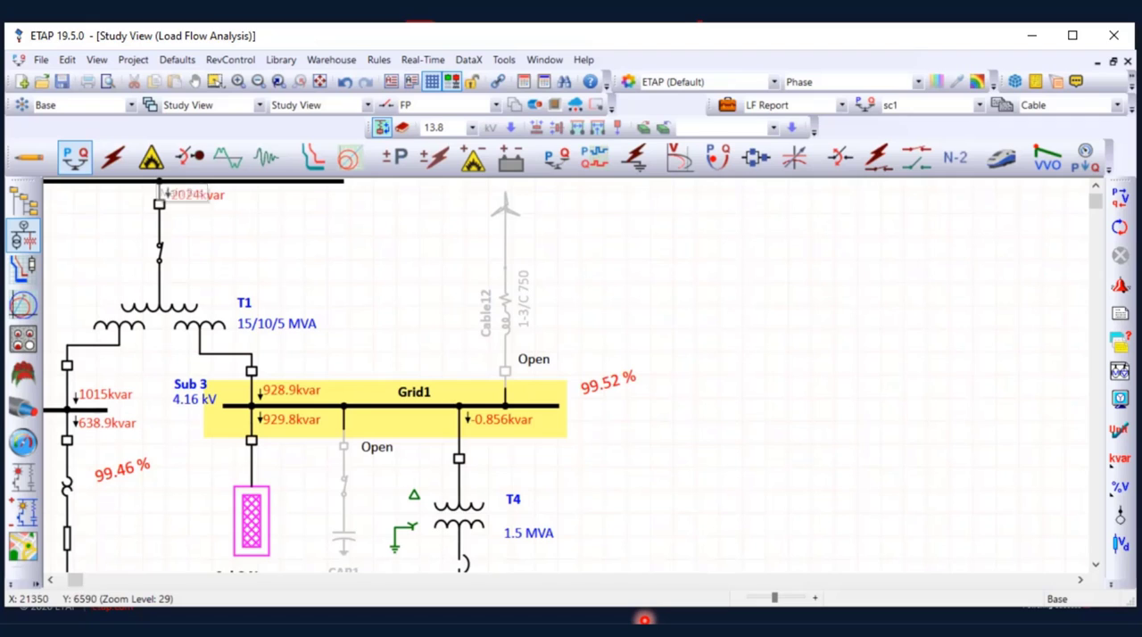
scroll(571, 375, "down", 2)
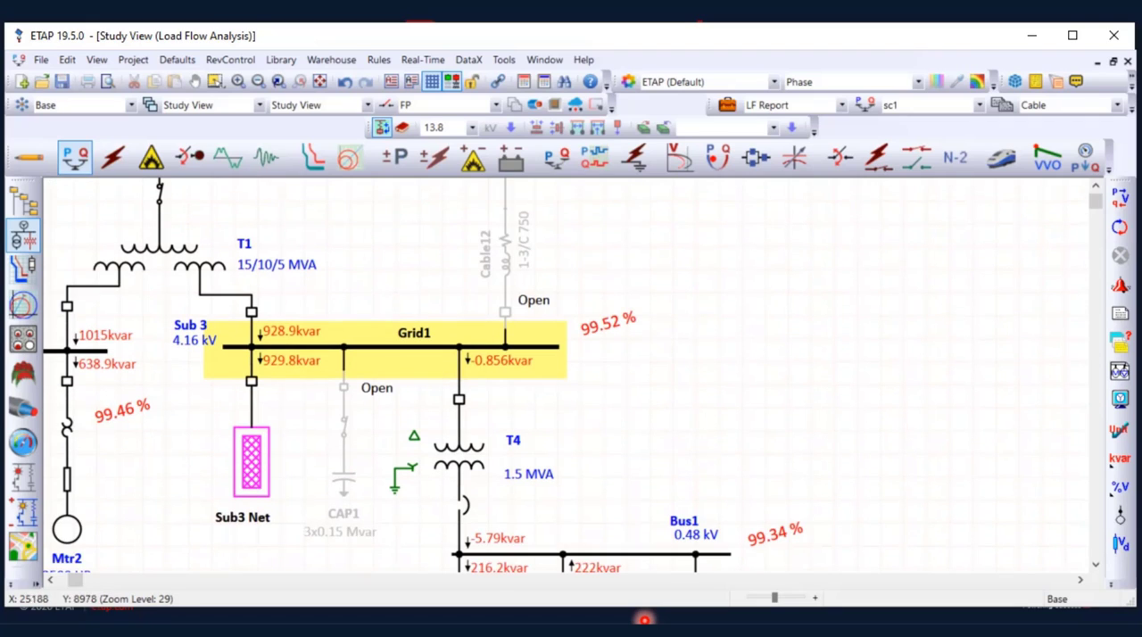
scroll(459, 381, "down", 2)
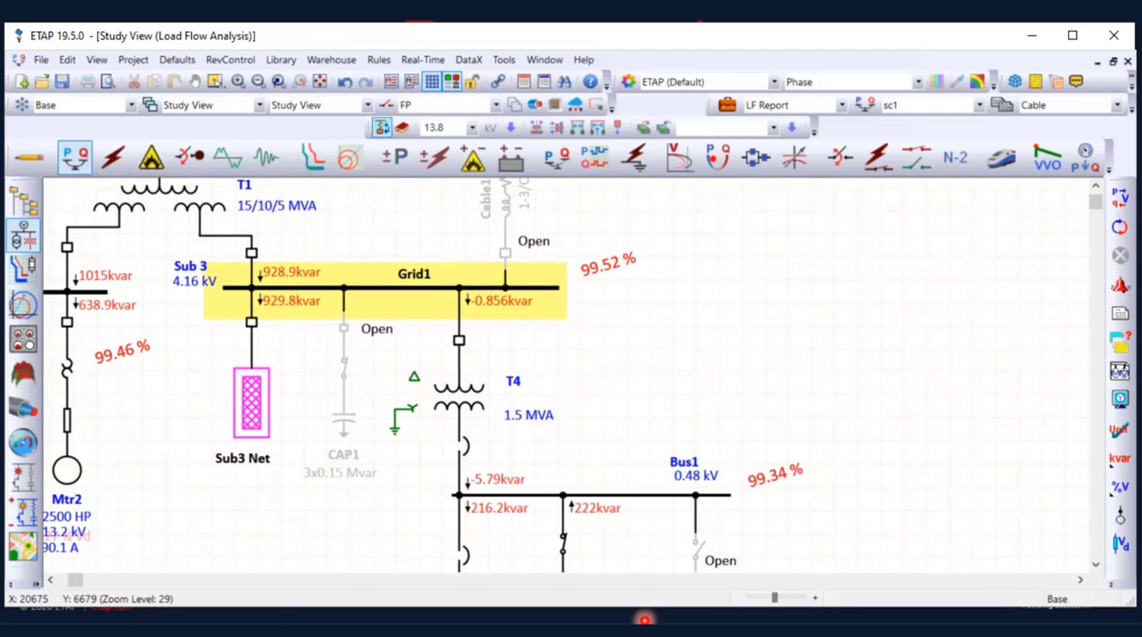
scroll(458, 381, "down", 4)
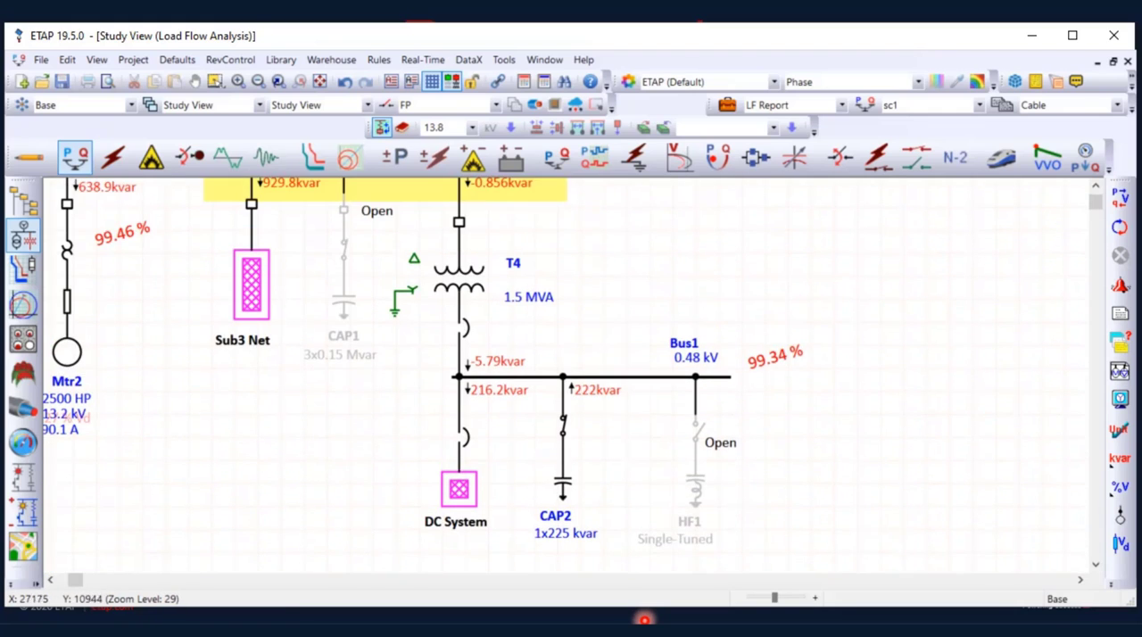
Switch to Harmonic Analysis, run the harmonic load flow and check the distortion results around T4 and Bus1
scroll(459, 381, "up", 2)
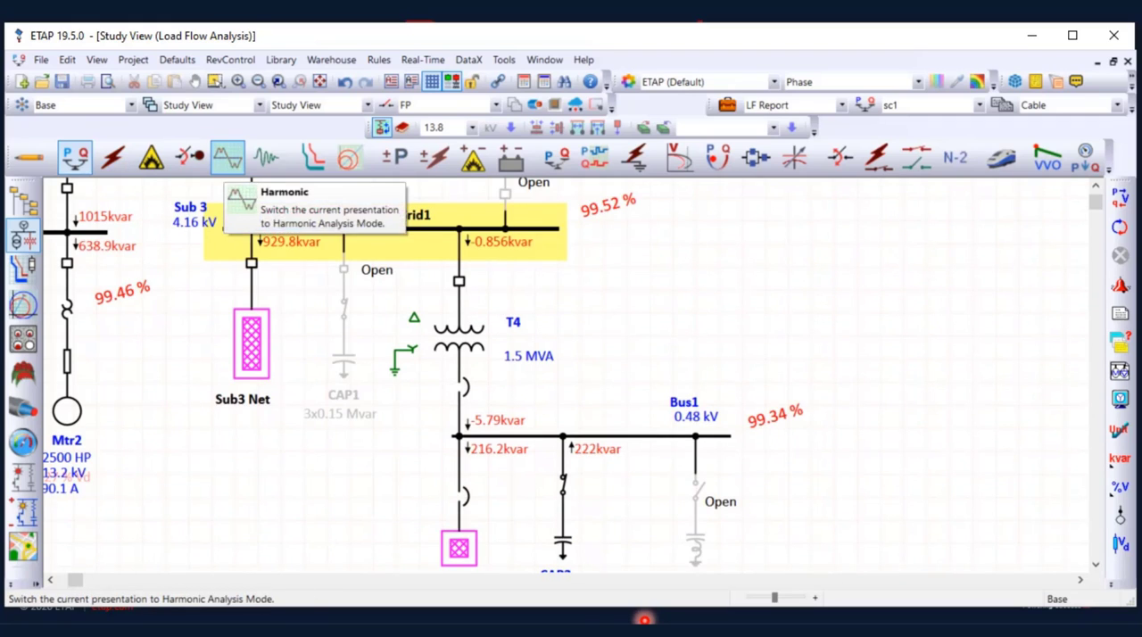
left_click(228, 157)
left_click(1121, 198)
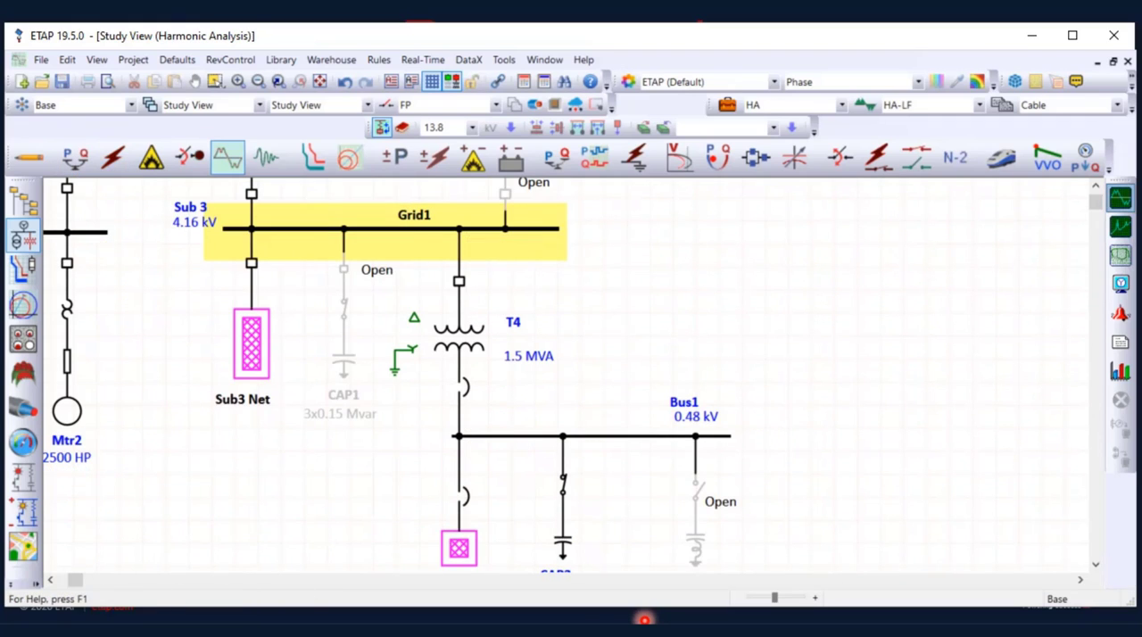
scroll(571, 375, "down", 2)
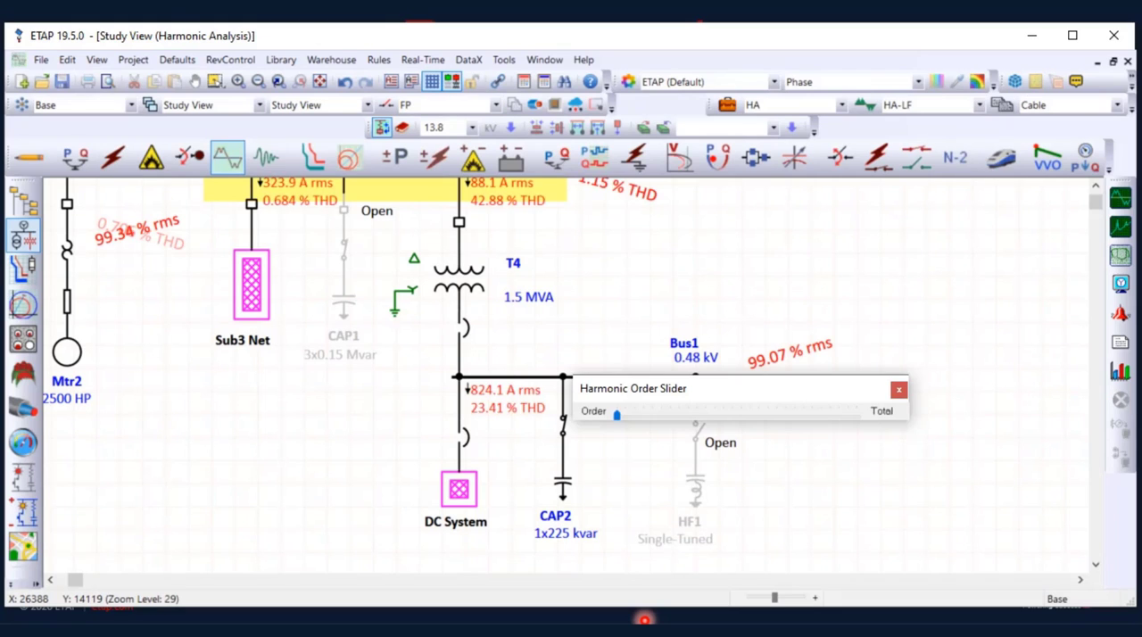
Open the DC System composite network and display the harmonic data of Charger1
double_click(459, 489)
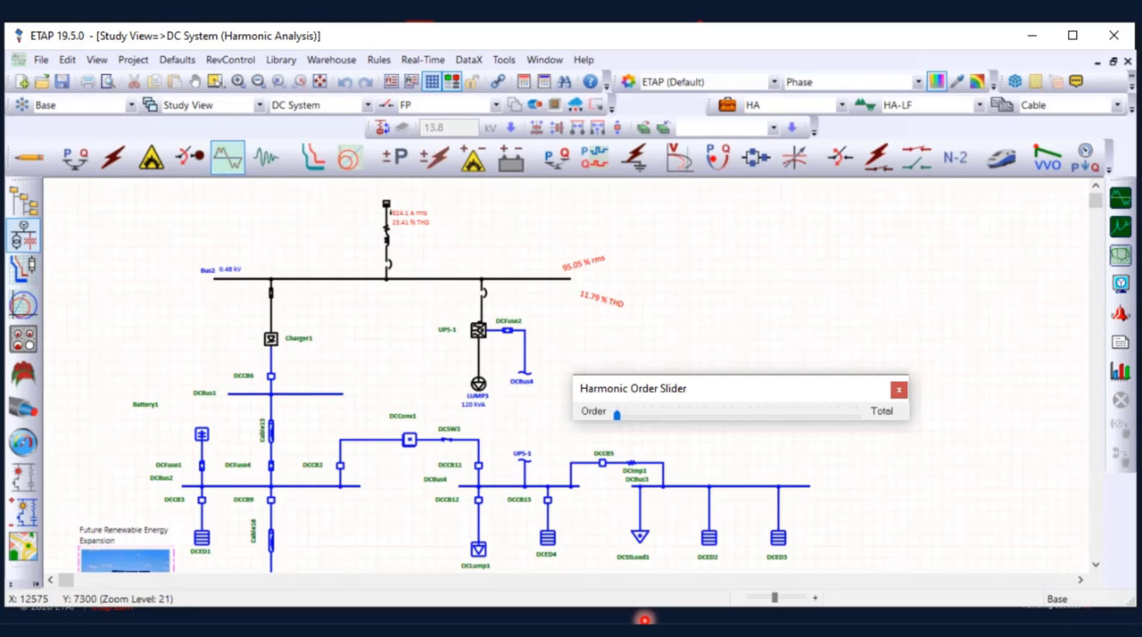
scroll(308, 337, "up", 7)
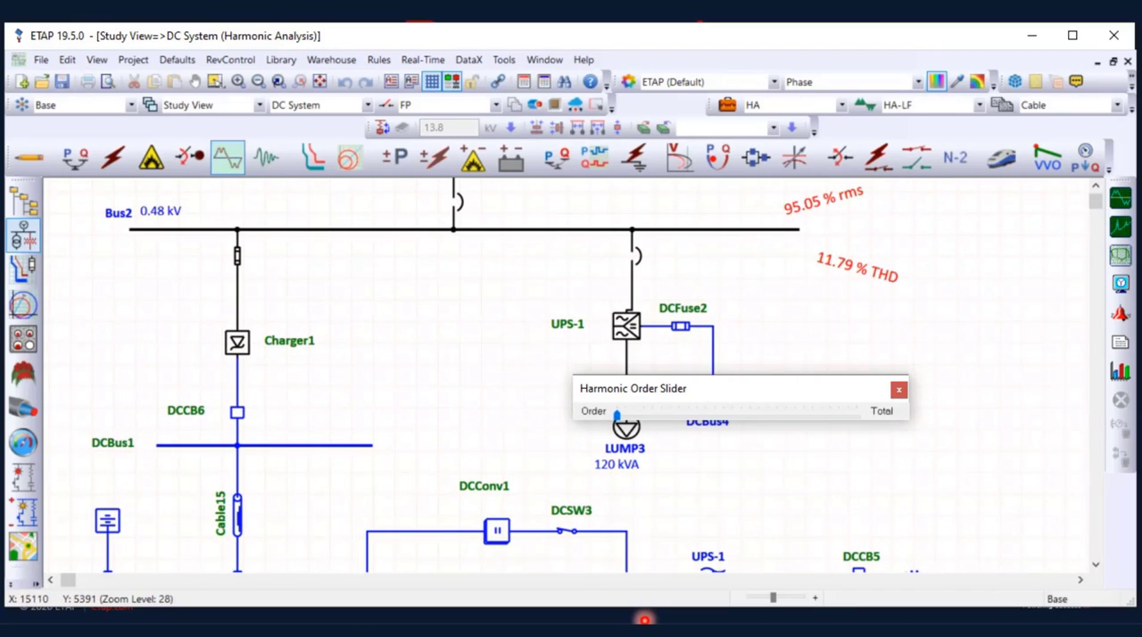
double_click(236, 342)
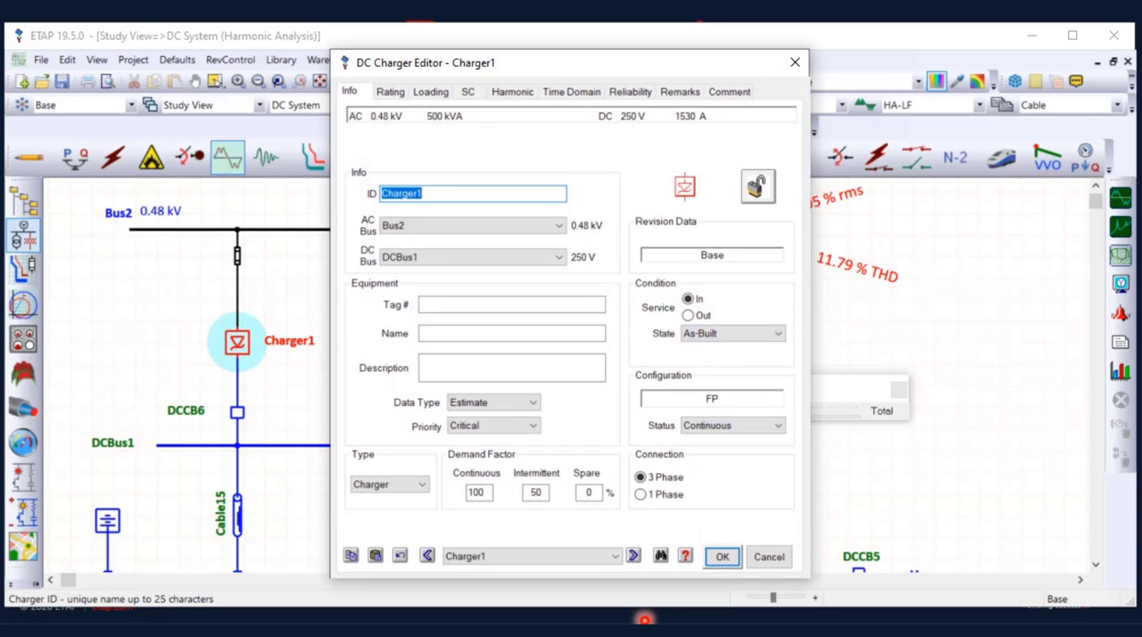
left_click(512, 91)
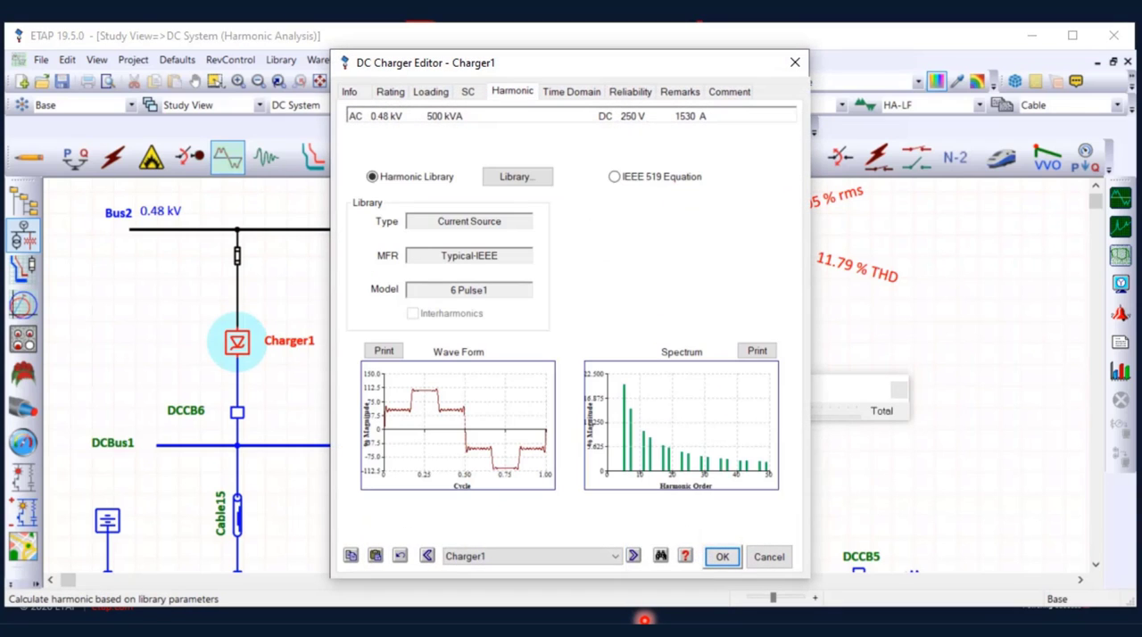
Assign the Rockwell 12 Pulse VFD current-source model from the harmonic library to Charger1
left_click(517, 176)
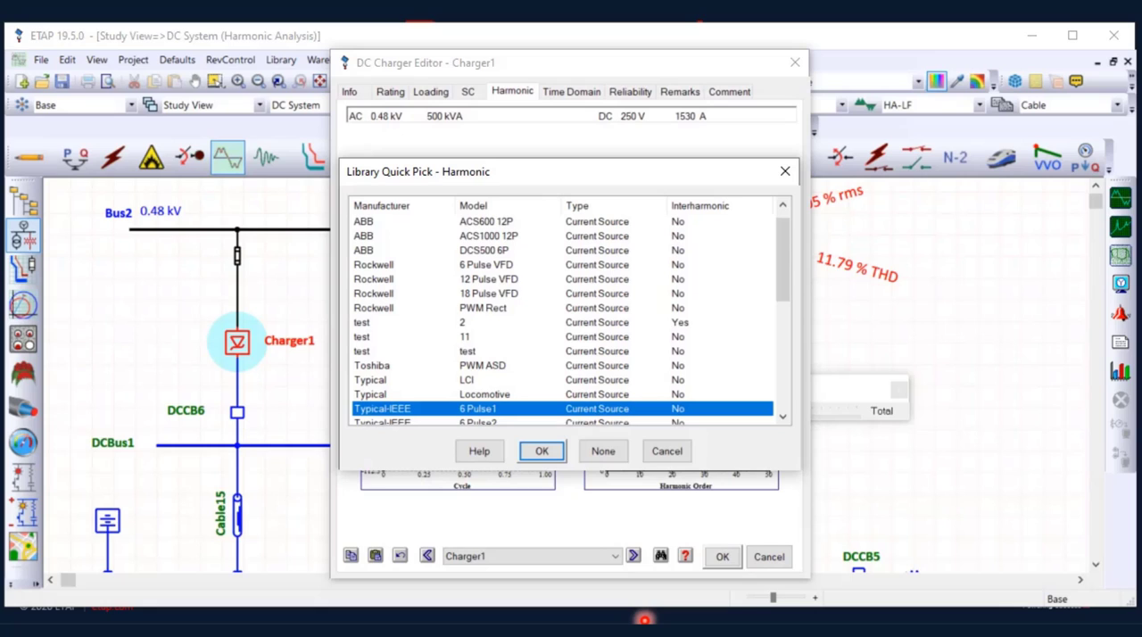
scroll(562, 313, "down", 1)
scroll(562, 312, "up", 1)
left_click(487, 265)
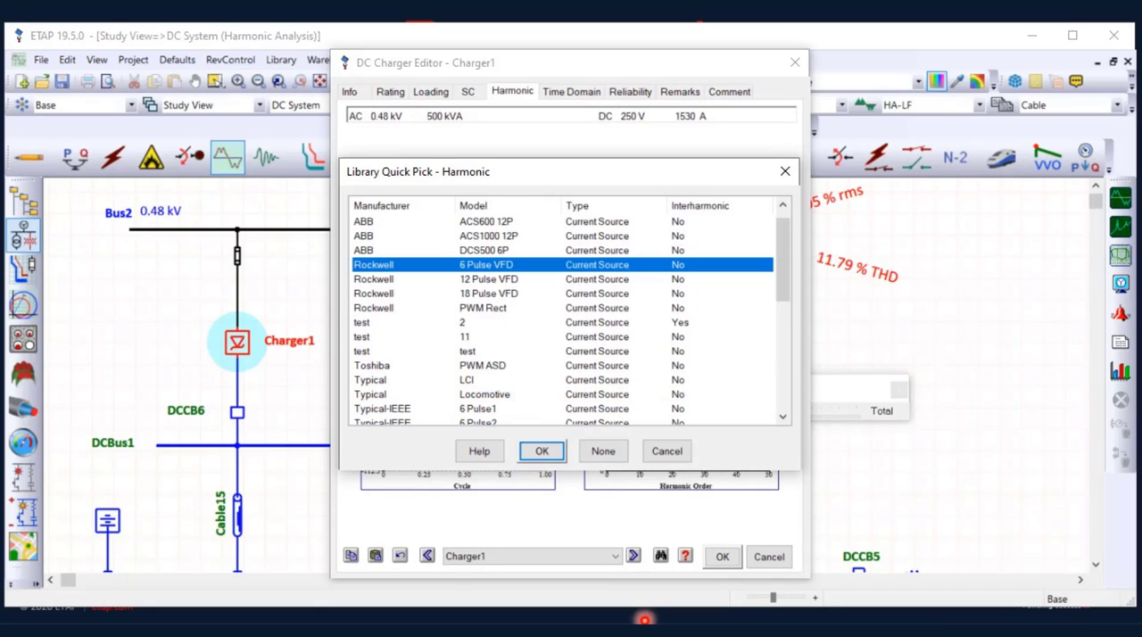
left_click(488, 280)
left_click(542, 450)
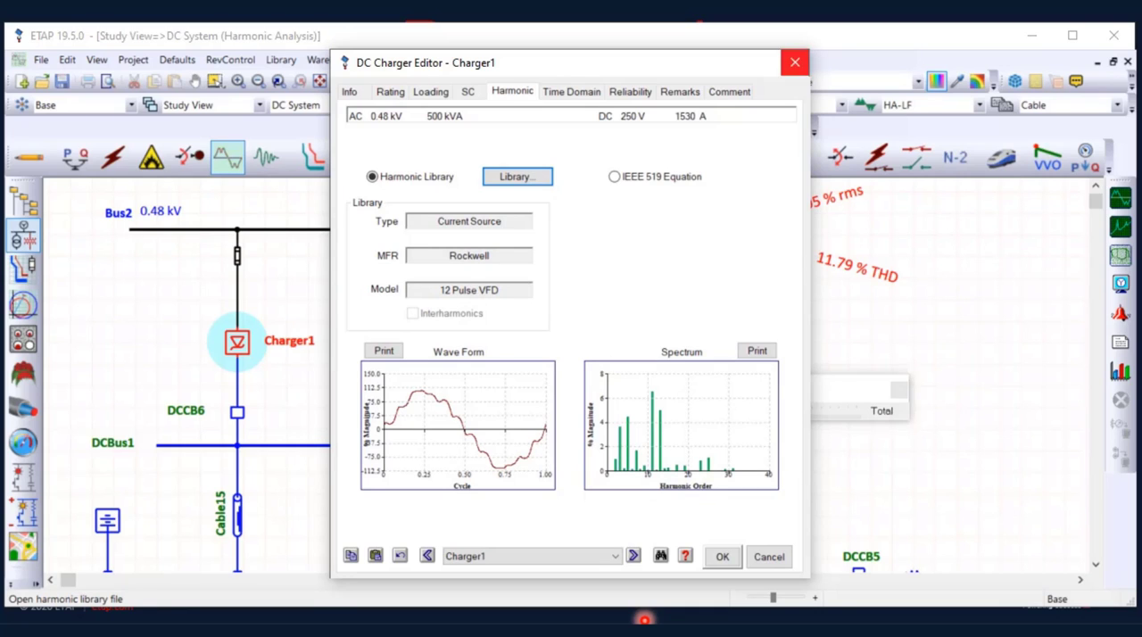
Close the Charger1 editor and inspect the ABB ACS1000 12P current-source spectrum in the harmonic library
left_click(796, 63)
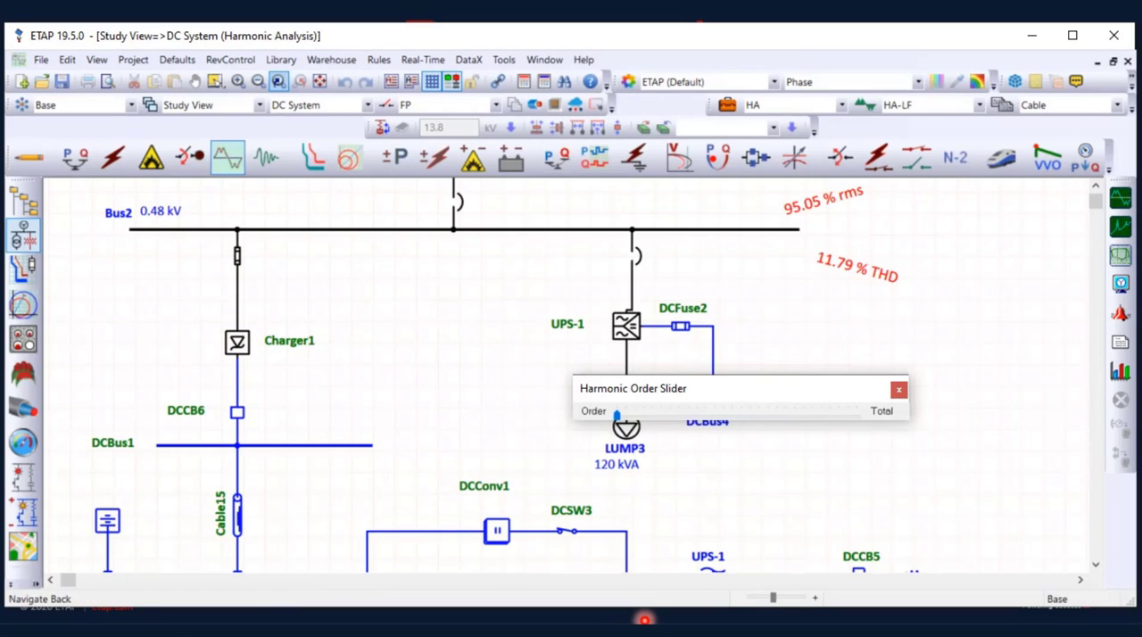
left_click(281, 60)
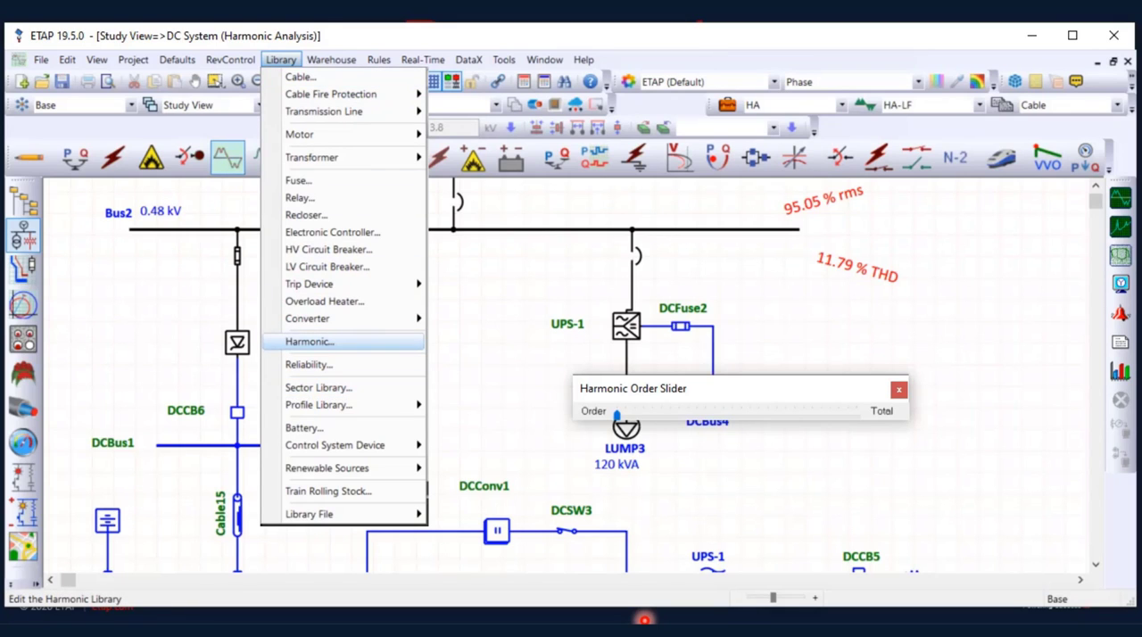
key("Return")
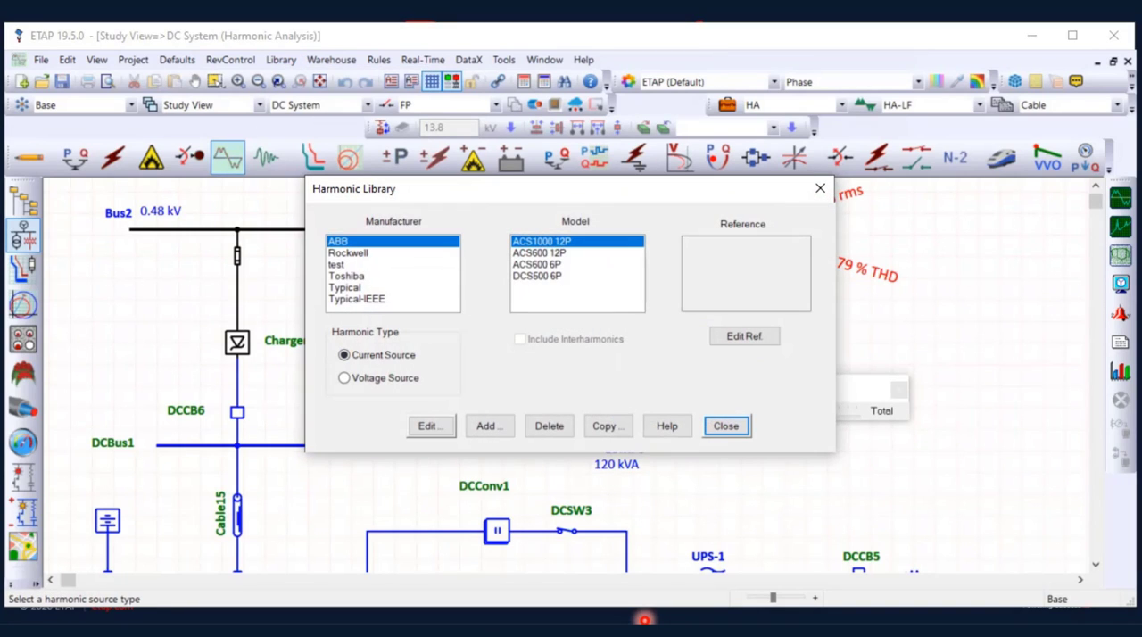
left_click(431, 425)
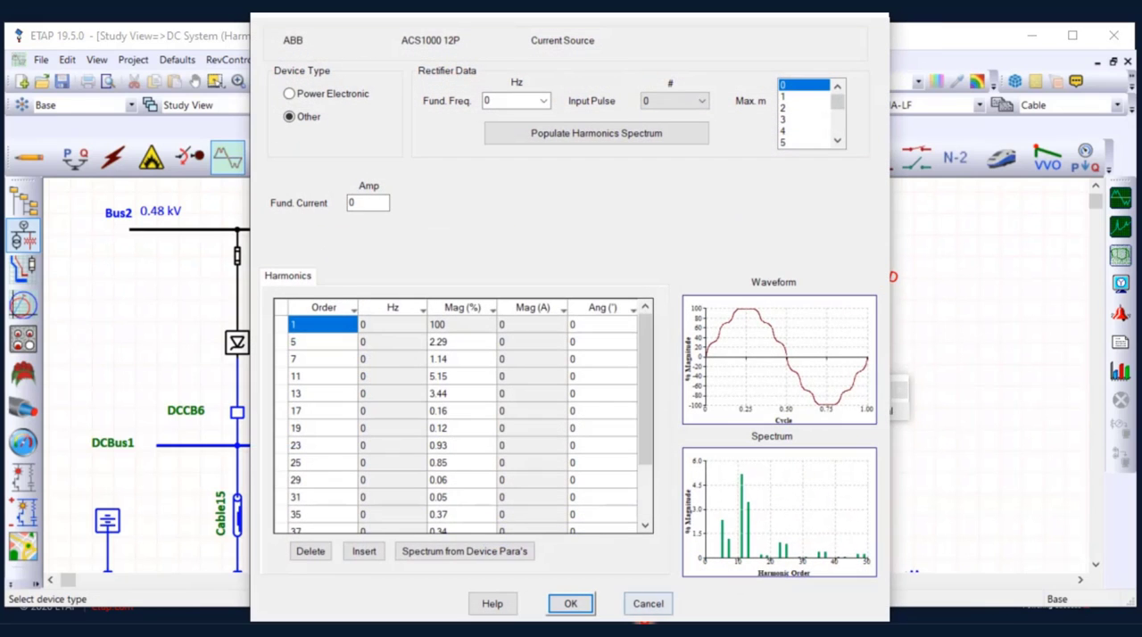
left_click(648, 603)
Add a current-source entry to the harmonic library with manufacturer test2 and model 123
left_click(490, 426)
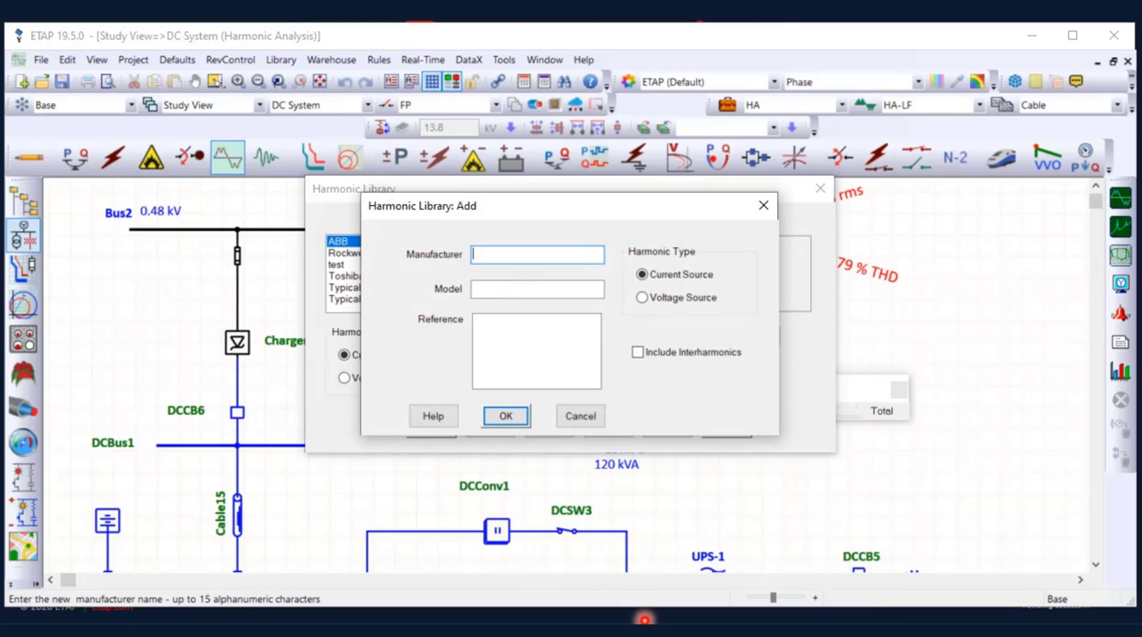
type("test2")
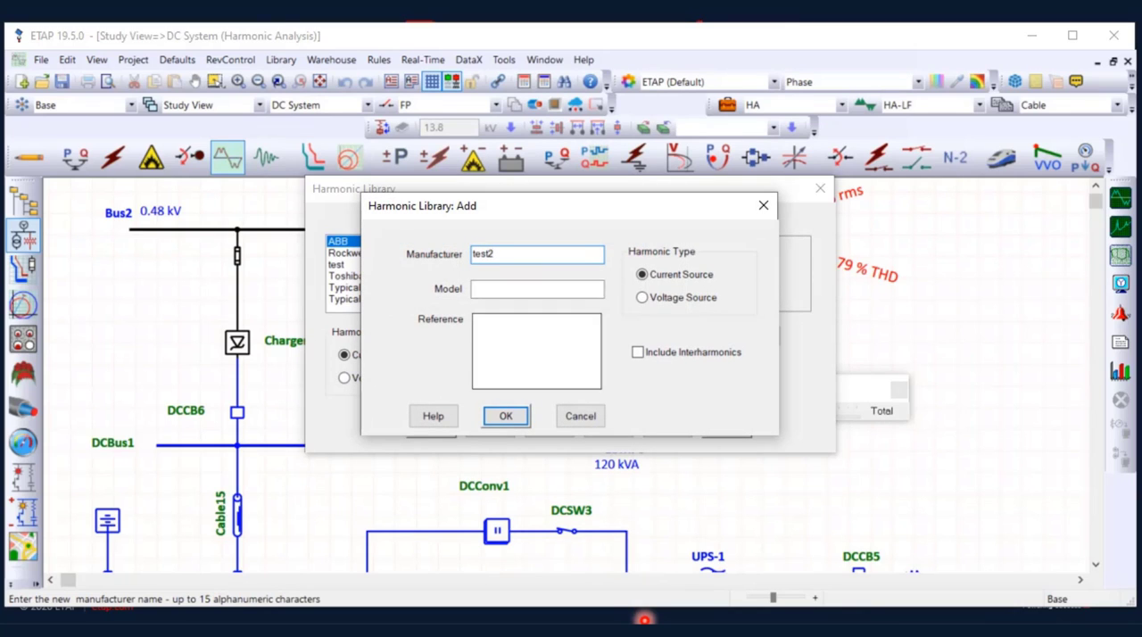
key("Tab")
type("123")
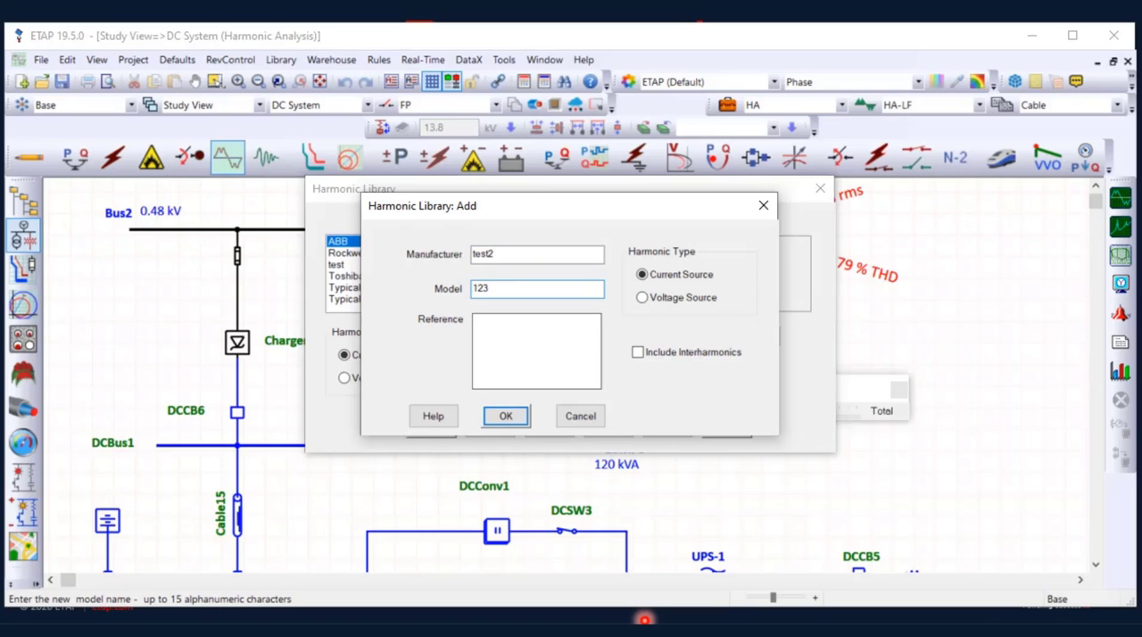
key("Return")
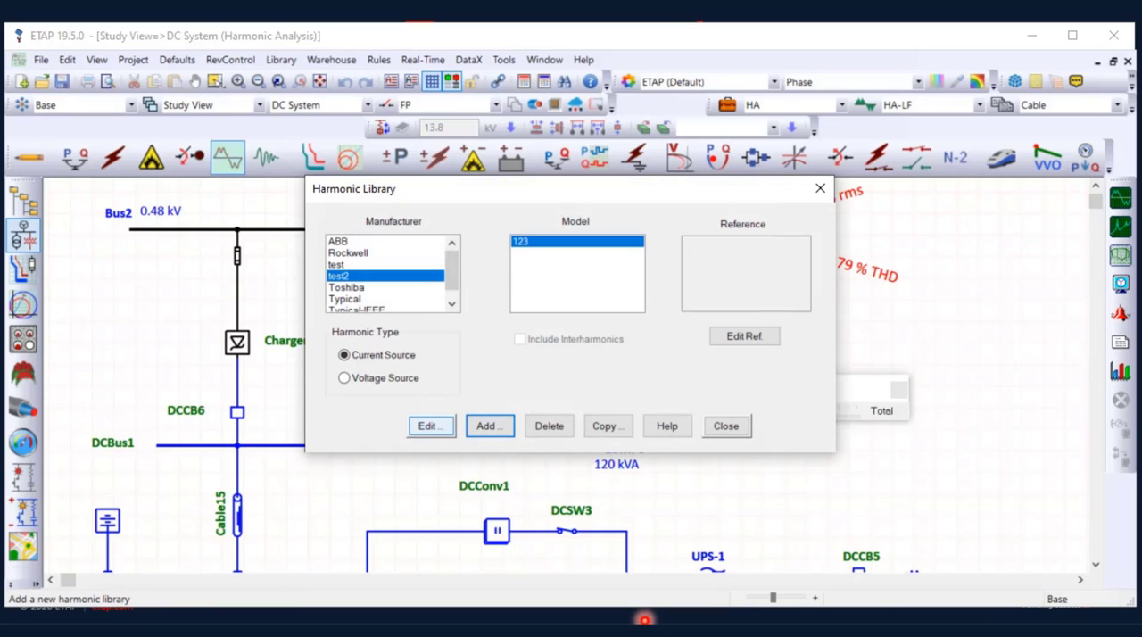
Open the test2 123 model for editing, set its fundamental frequency to 60 Hz and insert seven blank harmonic rows
left_click(431, 426)
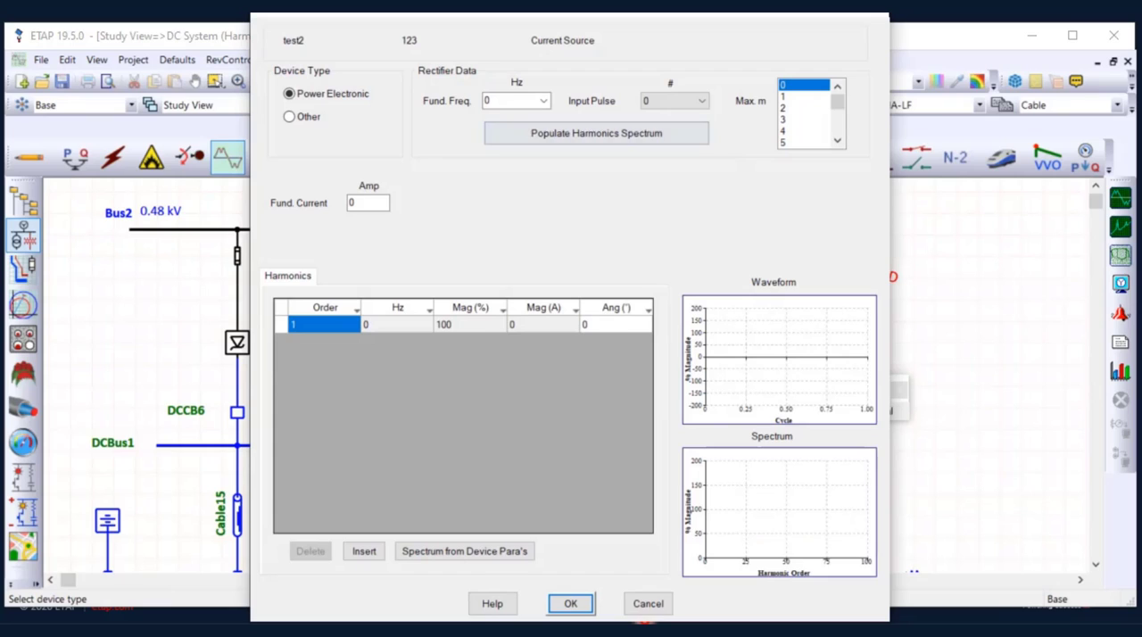
left_click(543, 100)
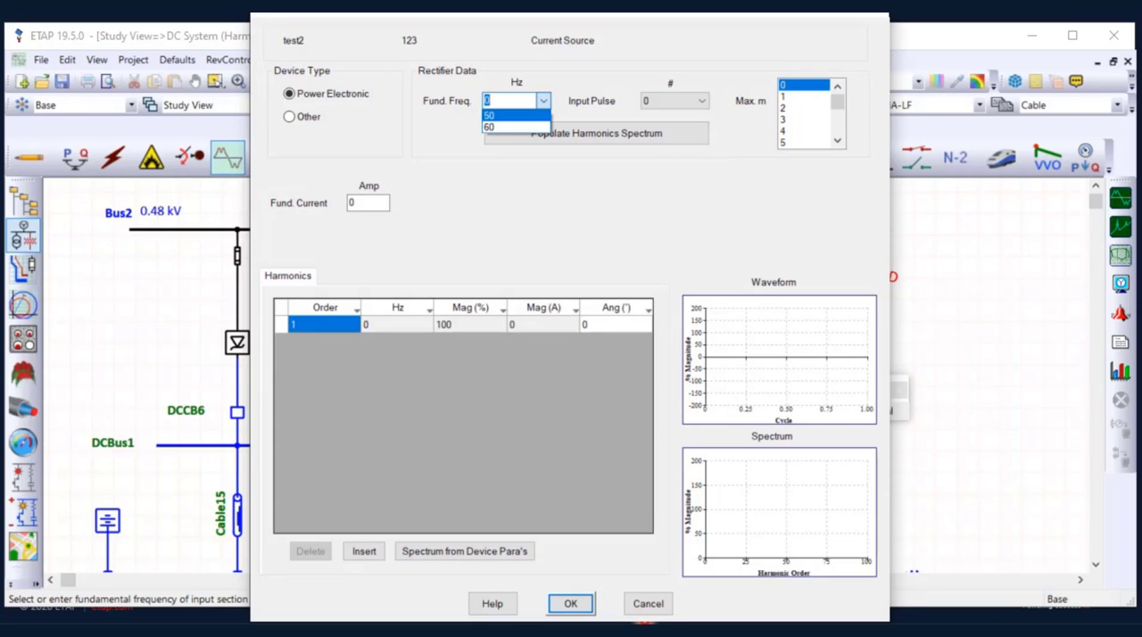
left_click(513, 129)
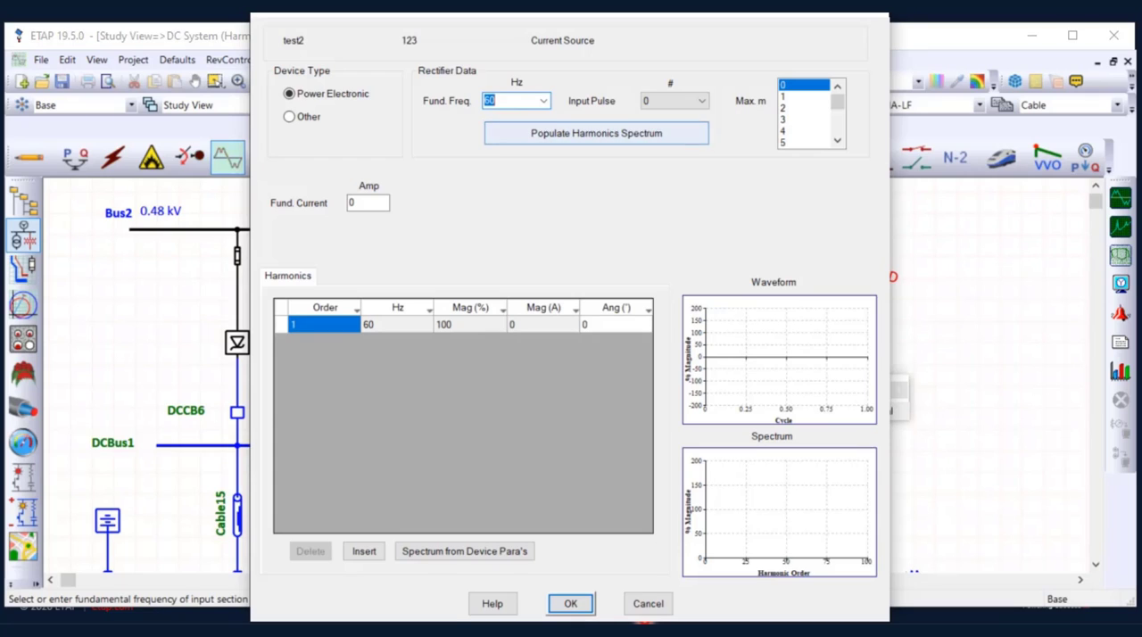
left_click(364, 552)
left_click(364, 552)
left_click(364, 552)
left_click(364, 551)
left_click(364, 551)
left_click(364, 552)
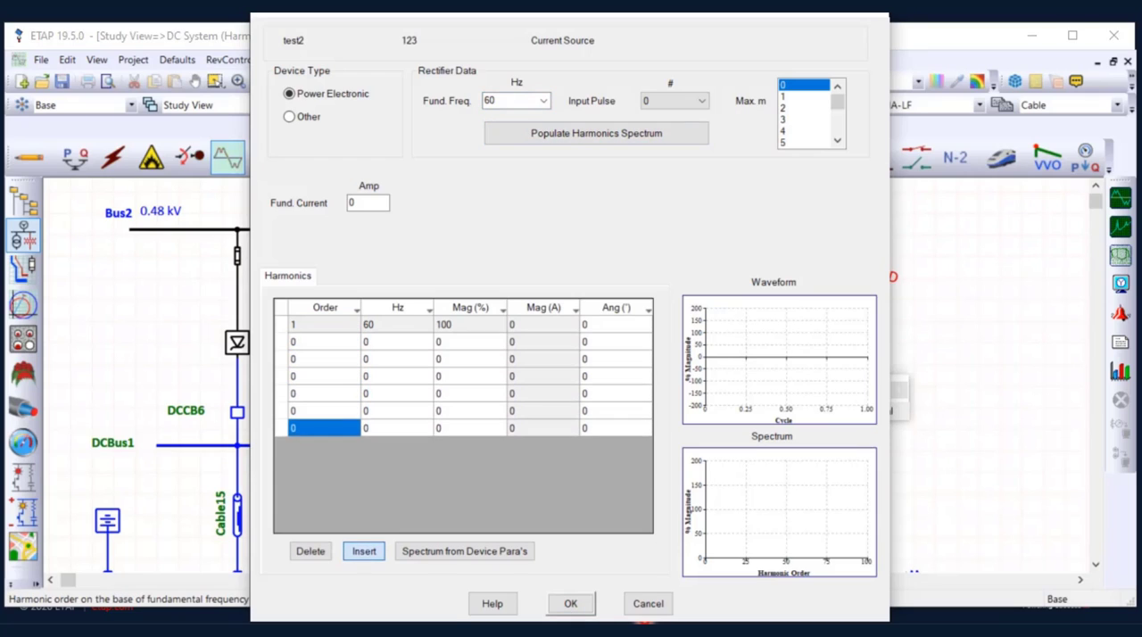
left_click(364, 551)
Define the first blank harmonic row as order 5 with a magnitude of 25%
left_click(324, 342)
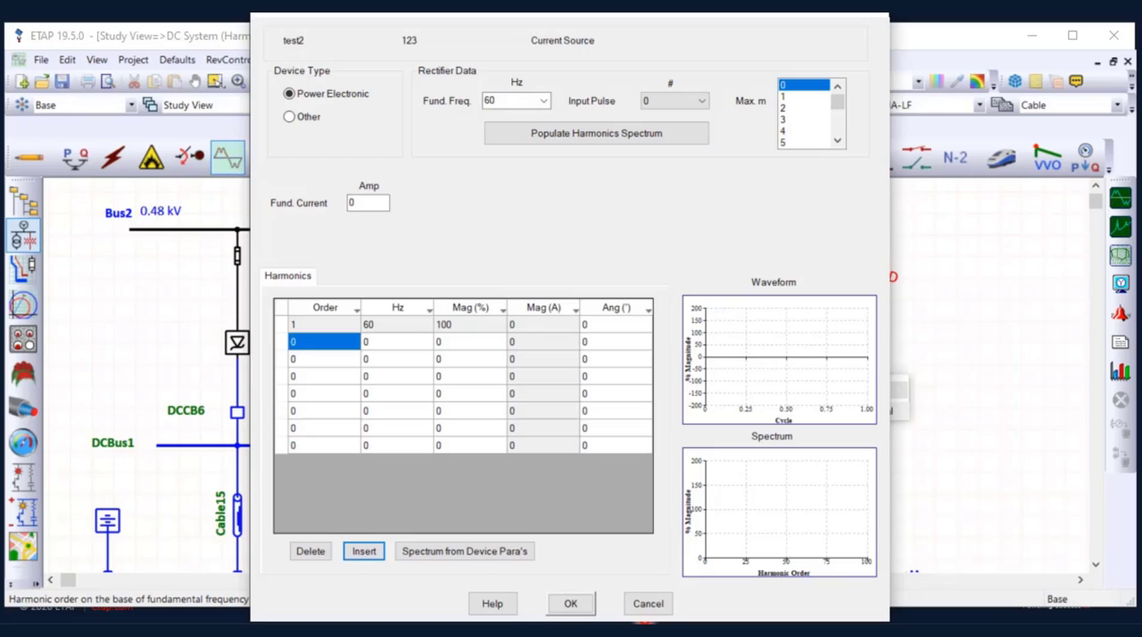
left_click(324, 342)
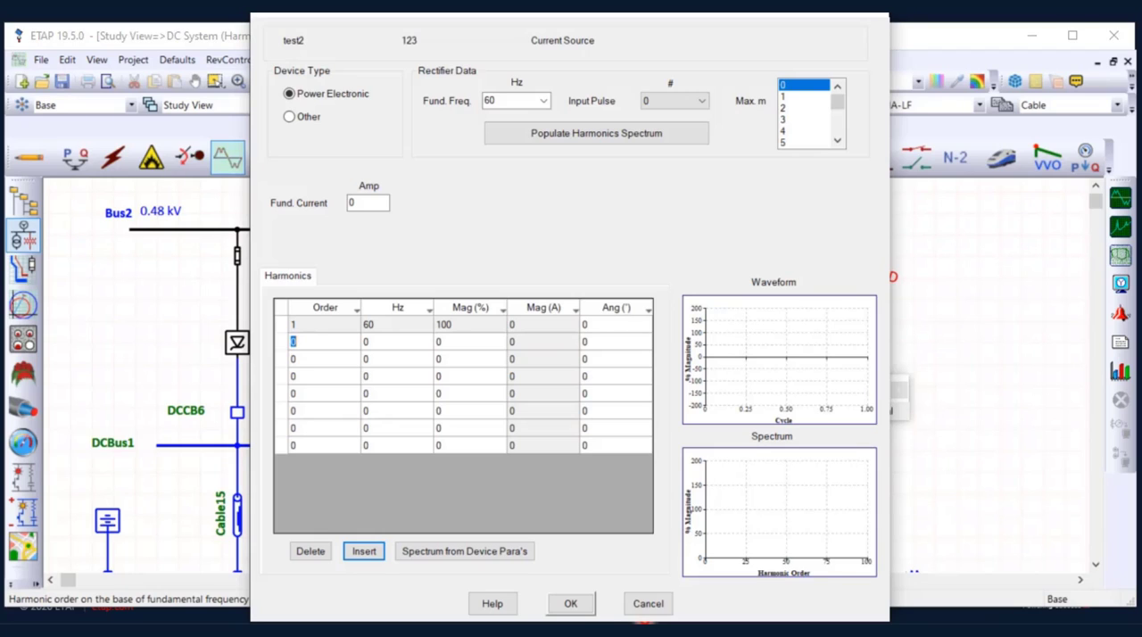
type("5")
key("Tab")
key("Tab")
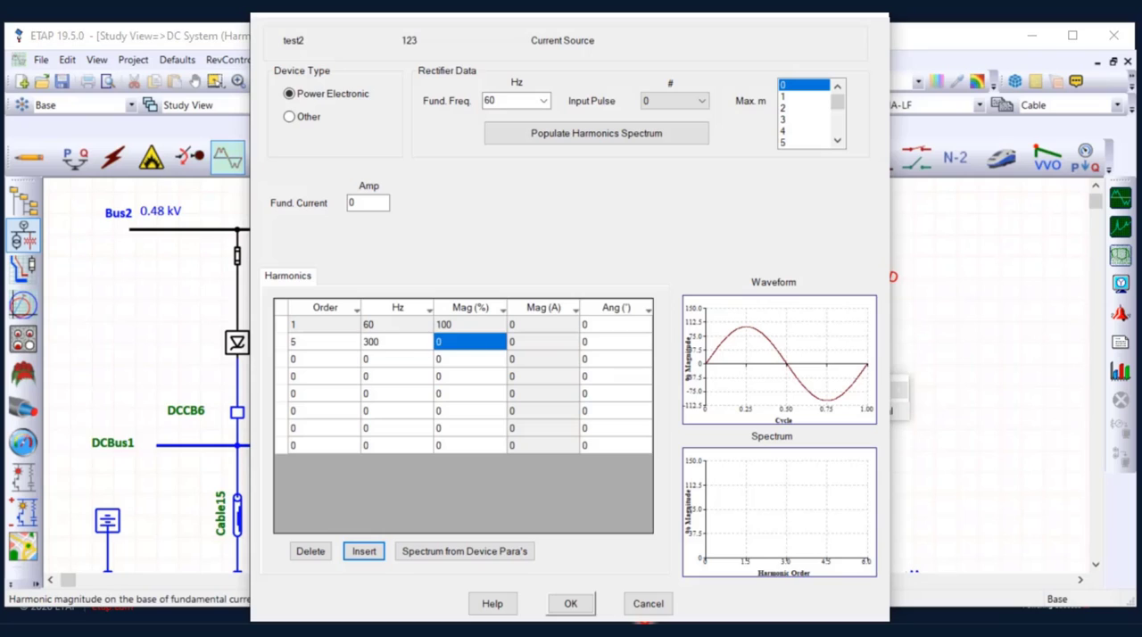
left_click(470, 342)
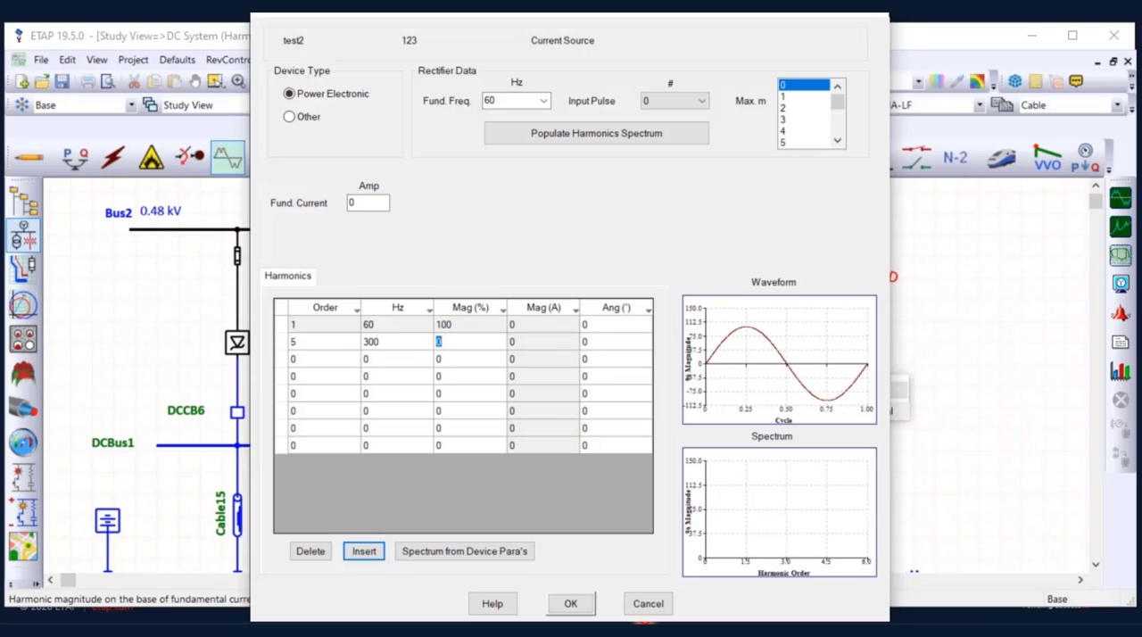
type("25")
left_click(470, 376)
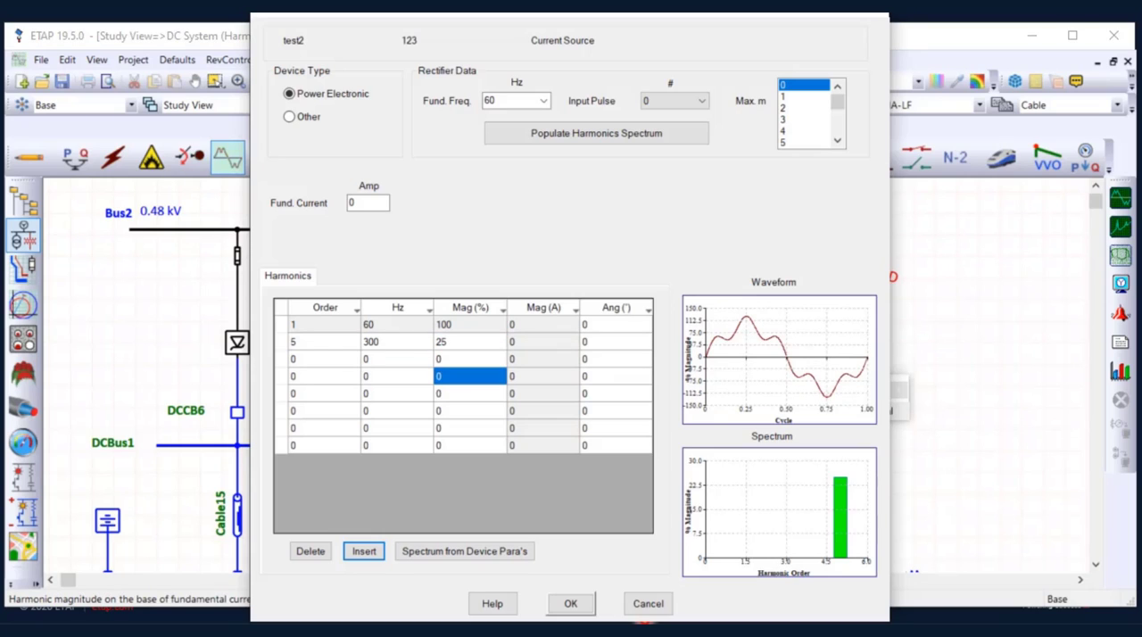
left_click(470, 342)
left_click(469, 325)
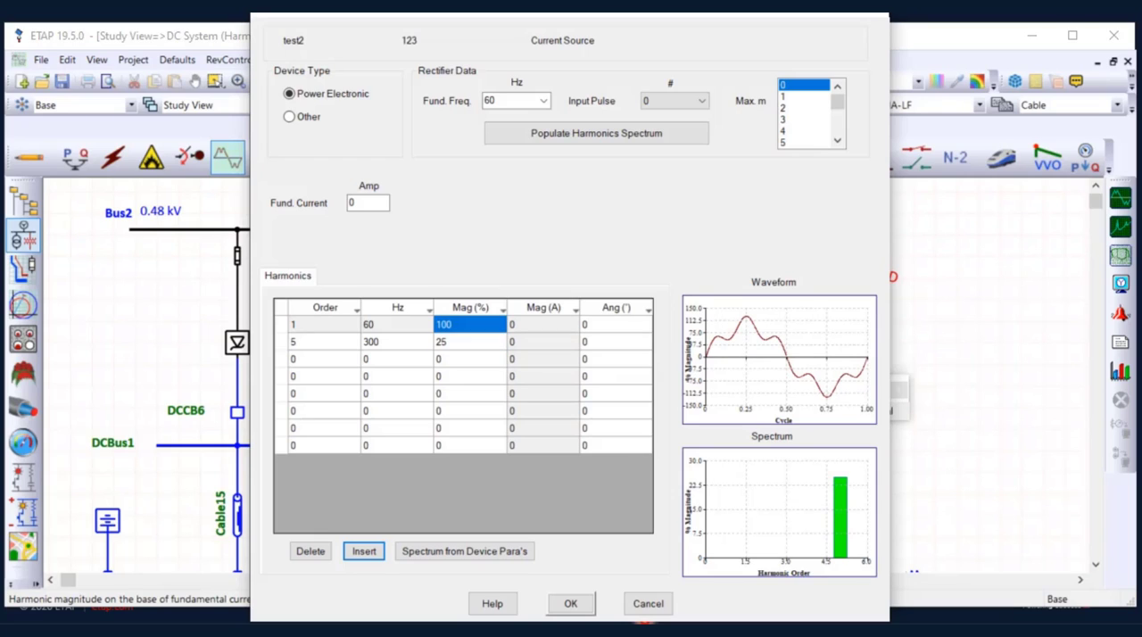
left_click(469, 342)
left_click(470, 325)
Enter harmonic orders 11 and 15 in the next two blank rows of the table
left_click(324, 359)
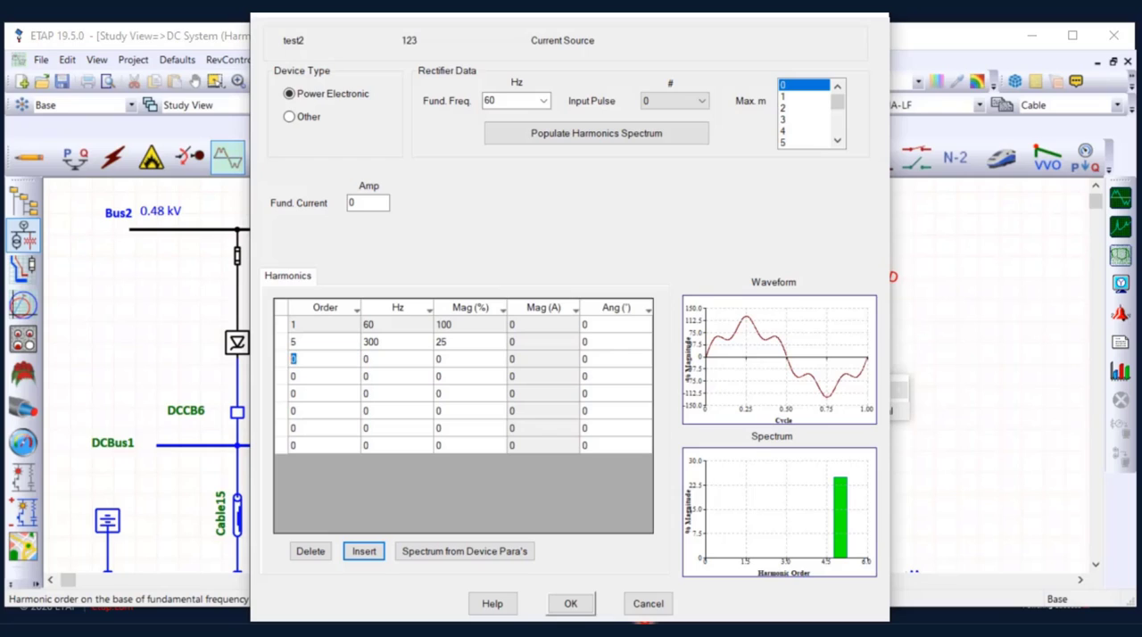
type("11")
key("Return")
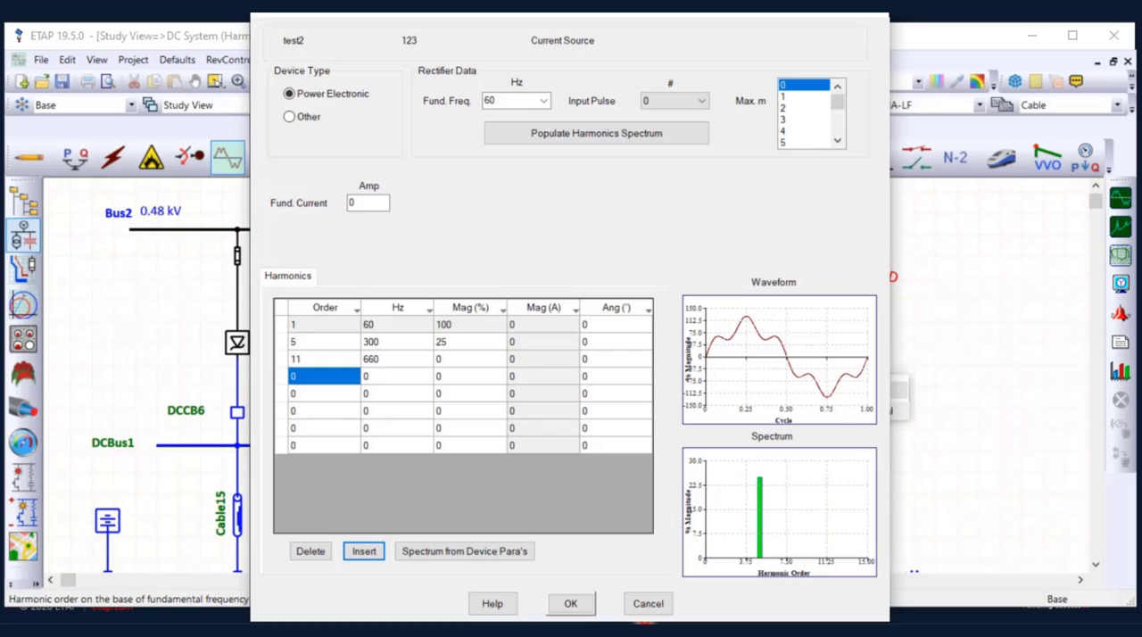
left_click(312, 376)
left_click_drag(305, 377, 283, 376)
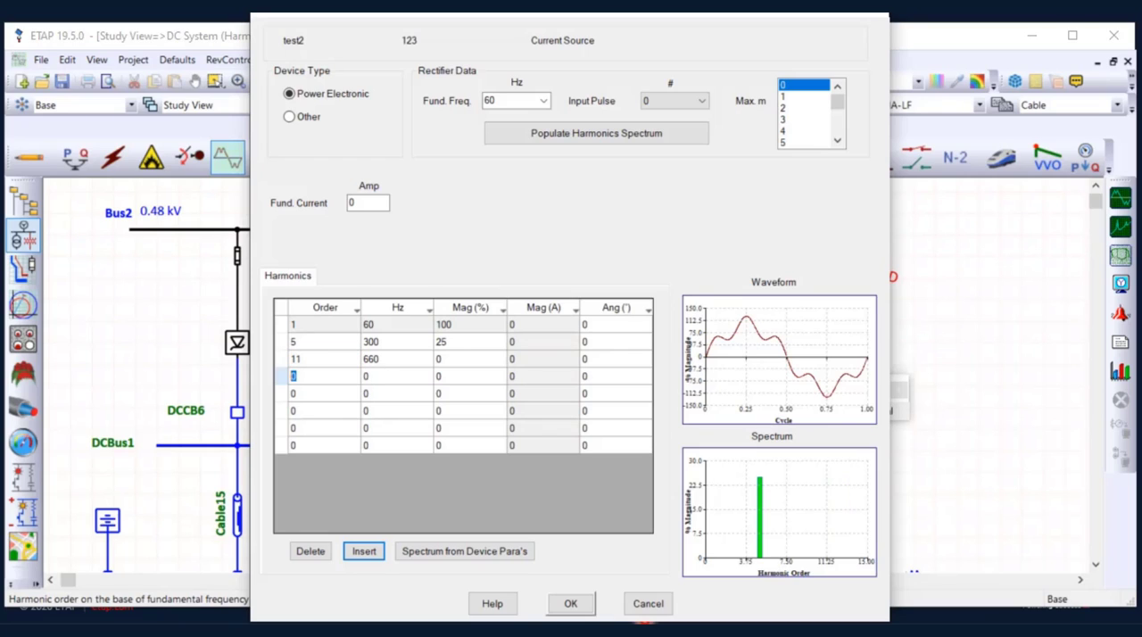
type("15")
Set the magnitudes of orders 11 and 15 to 15% and 10%, and close the model data and the harmonic library
left_click(397, 359)
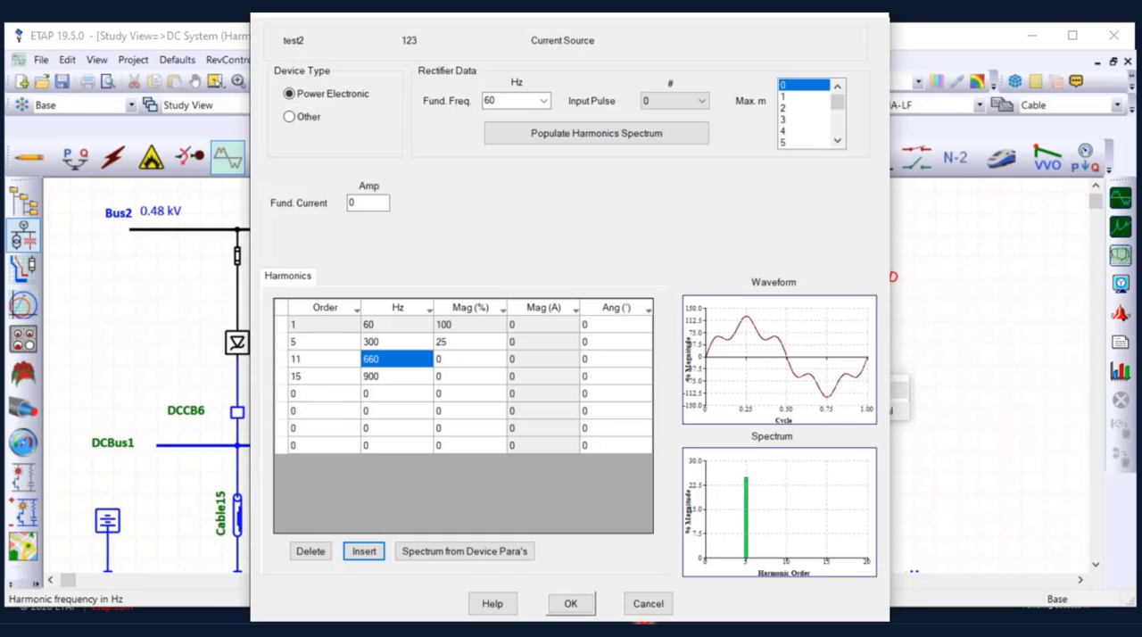
left_click(397, 377)
left_click(469, 360)
left_click(469, 360)
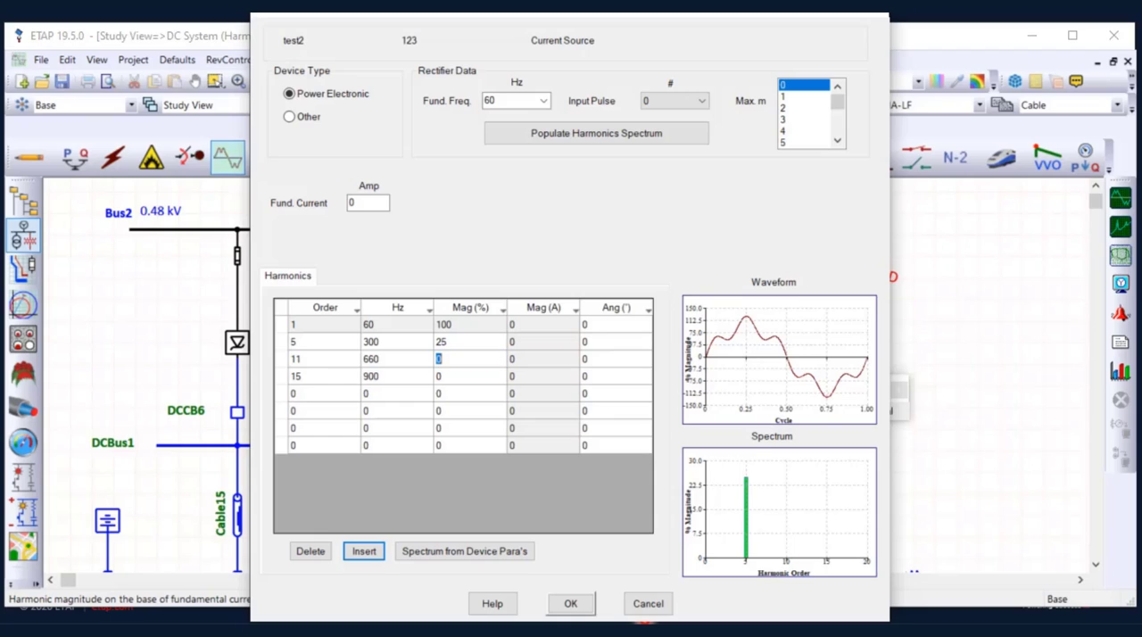
type("15")
key("Return")
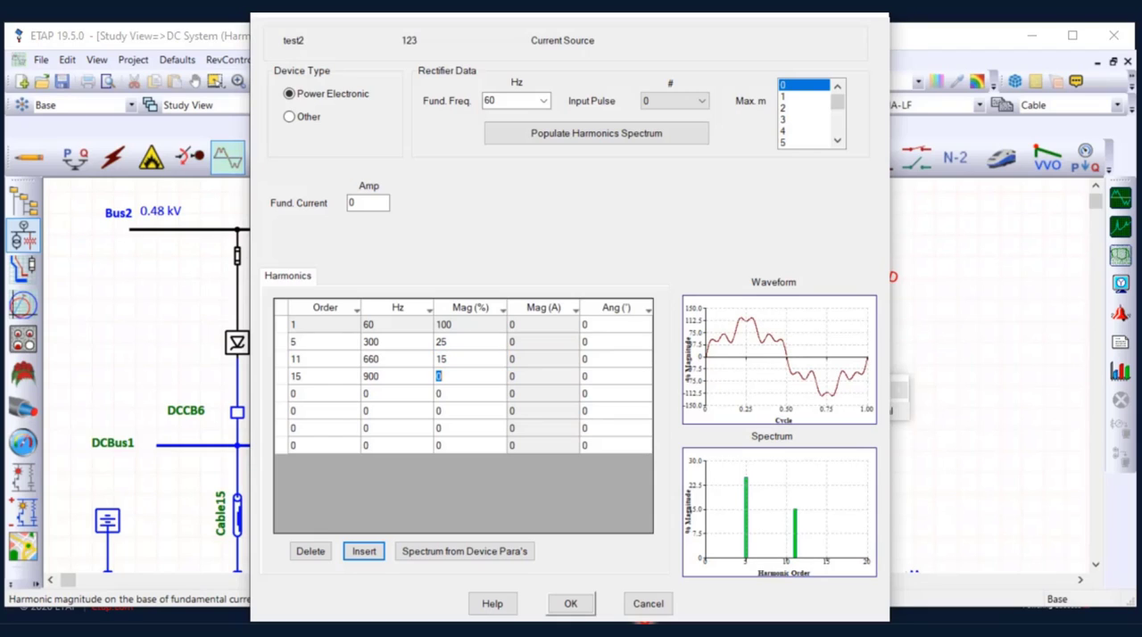
type("10")
key("Return")
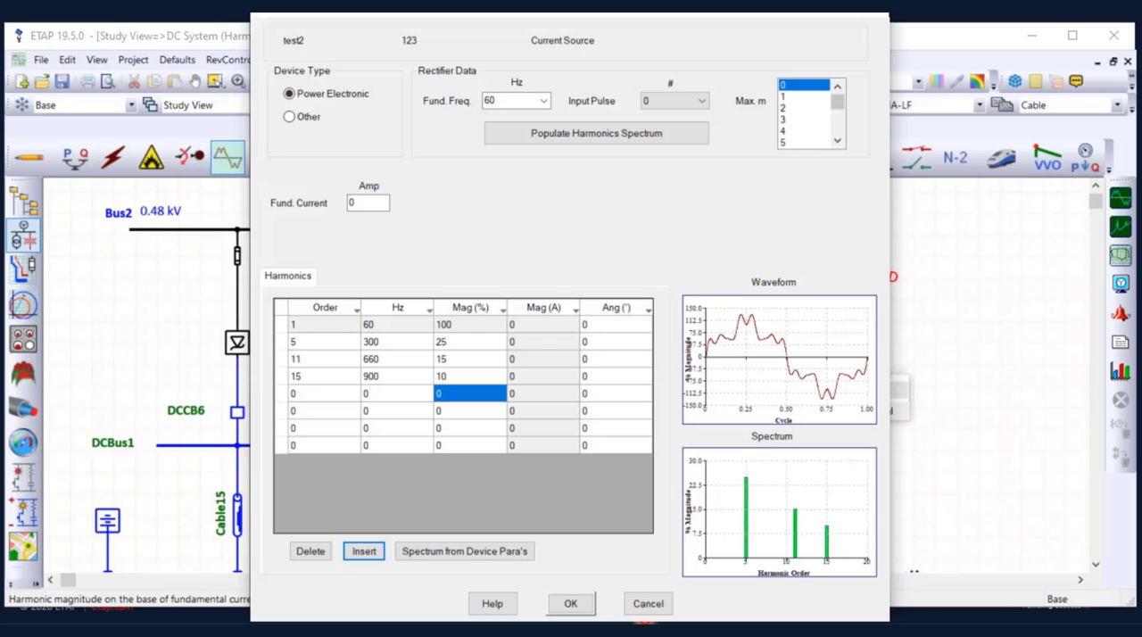
key("Escape")
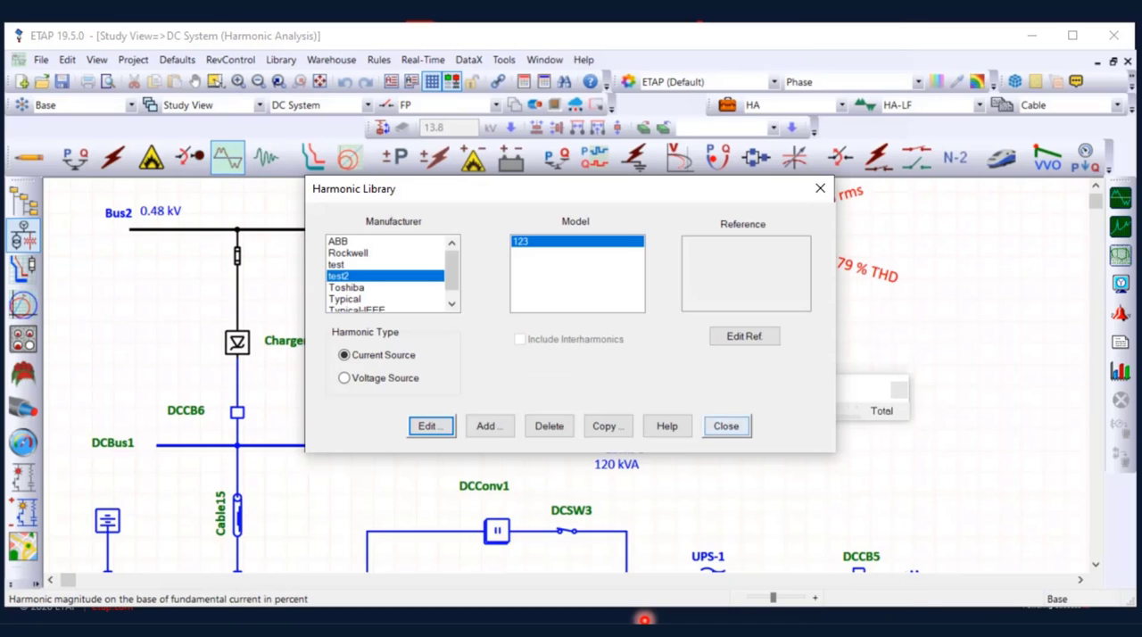
key("Escape")
Locate the test2 123 model in Charger1's harmonic library list and leave the charger editor without assigning it
double_click(237, 341)
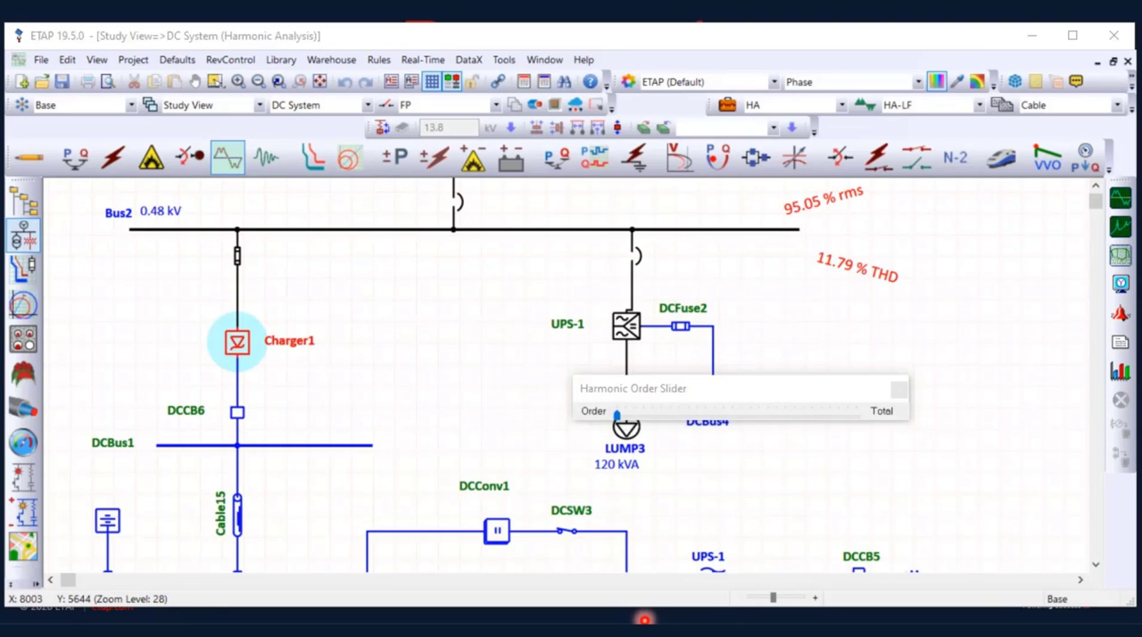
left_click(513, 92)
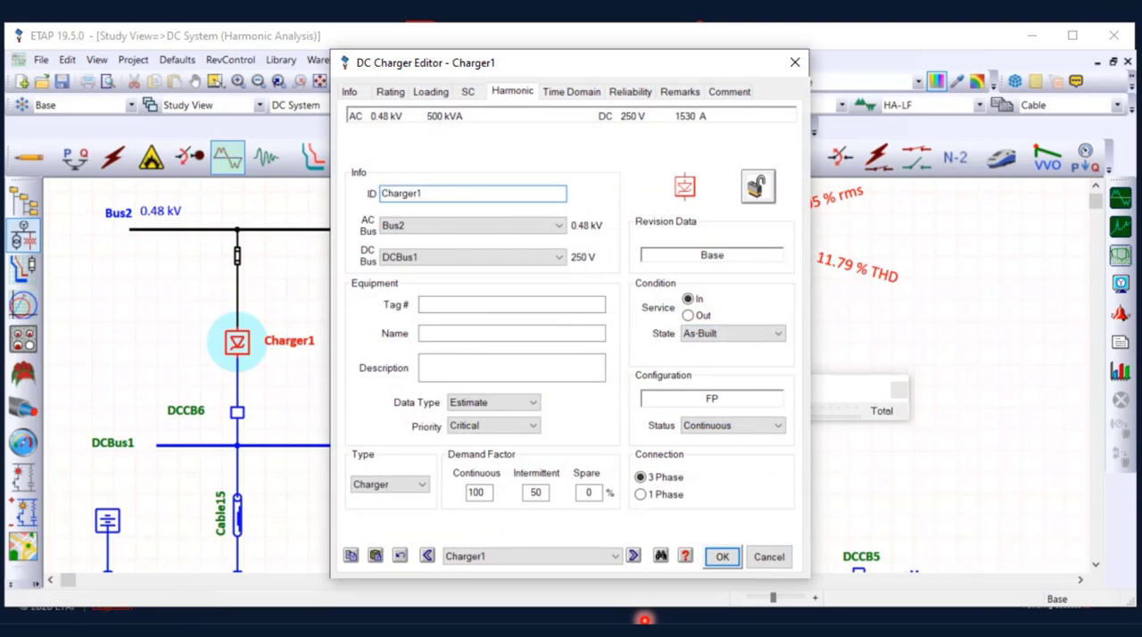
left_click(518, 177)
left_click(487, 308)
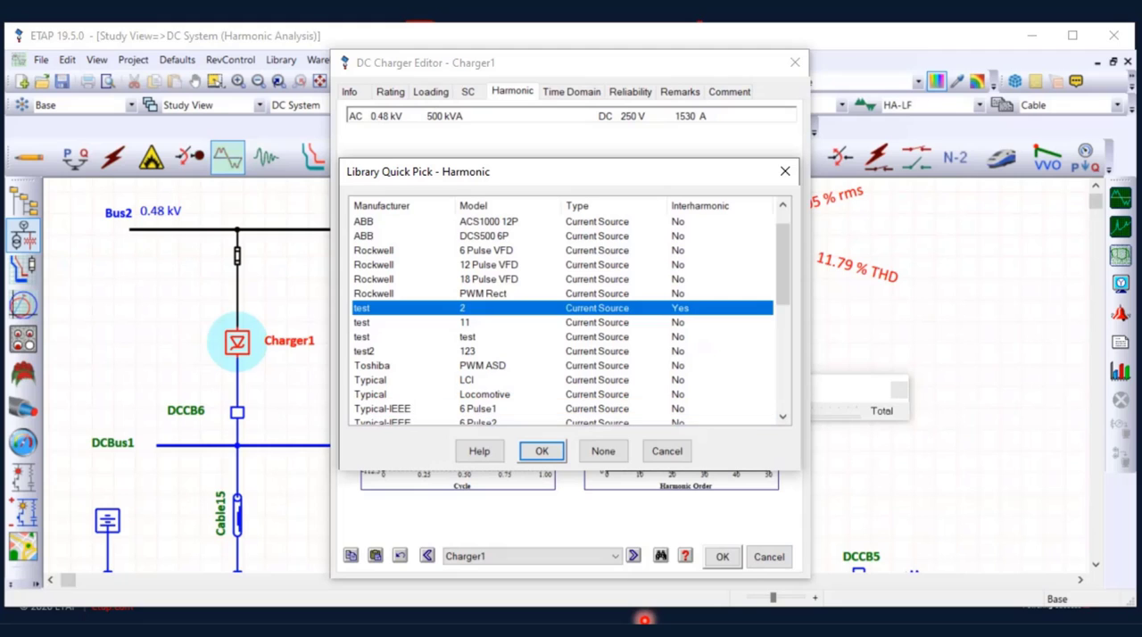
left_click(486, 322)
left_click(487, 351)
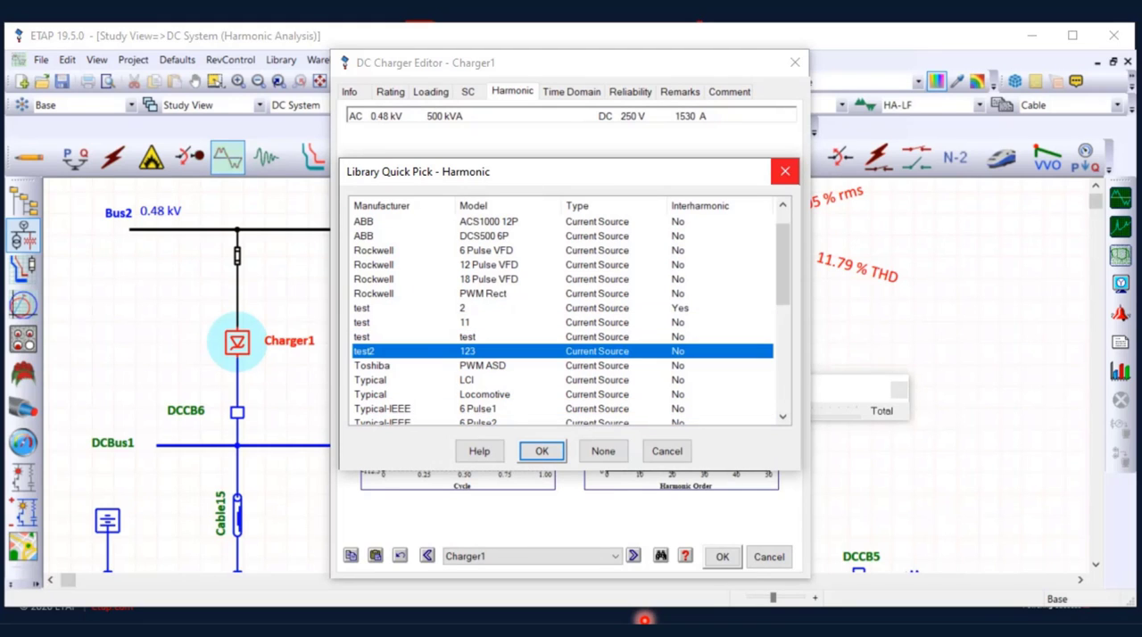
left_click(785, 171)
left_click(796, 62)
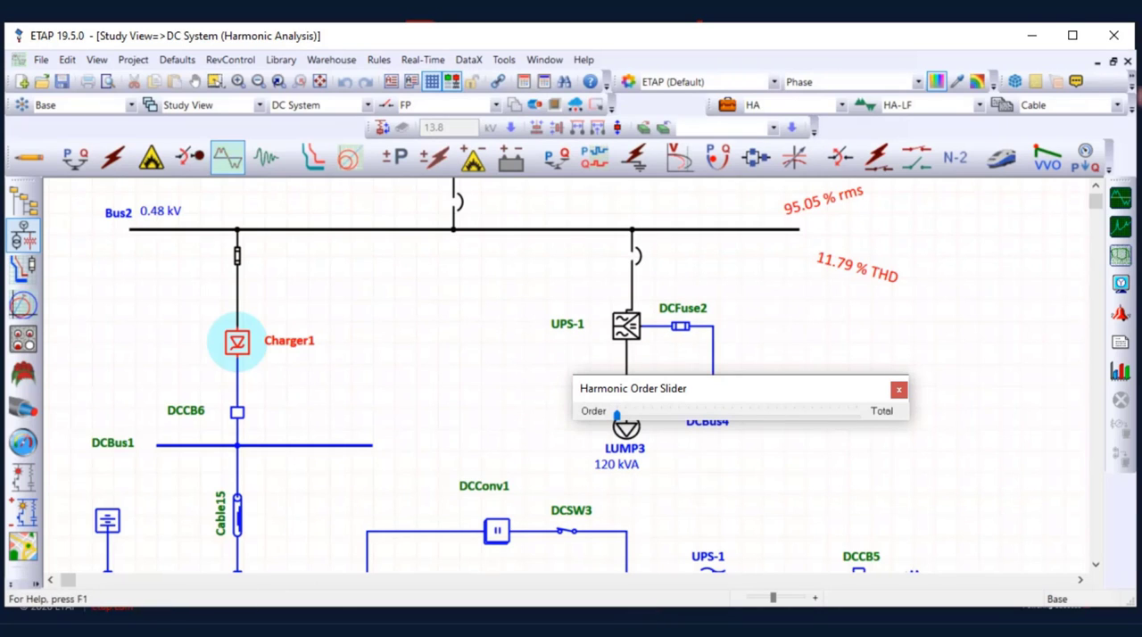
Return to the main Study View and display the harmonic results around T4 and Bus1 for order 5
left_click(1114, 62)
double_click(428, 193)
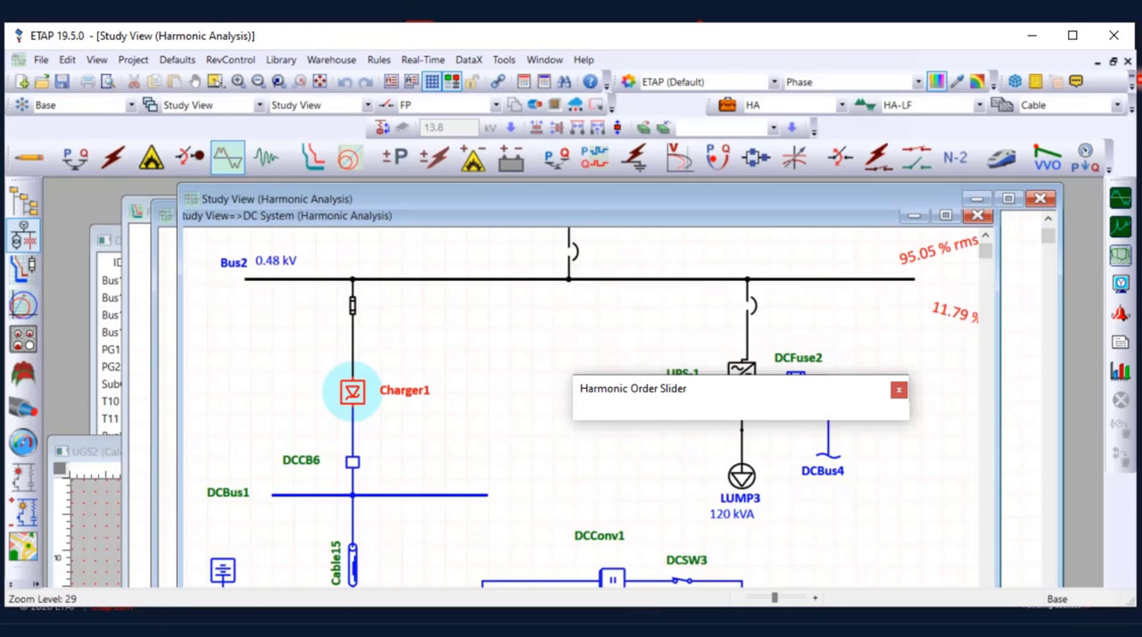
left_click_drag(688, 389, 784, 241)
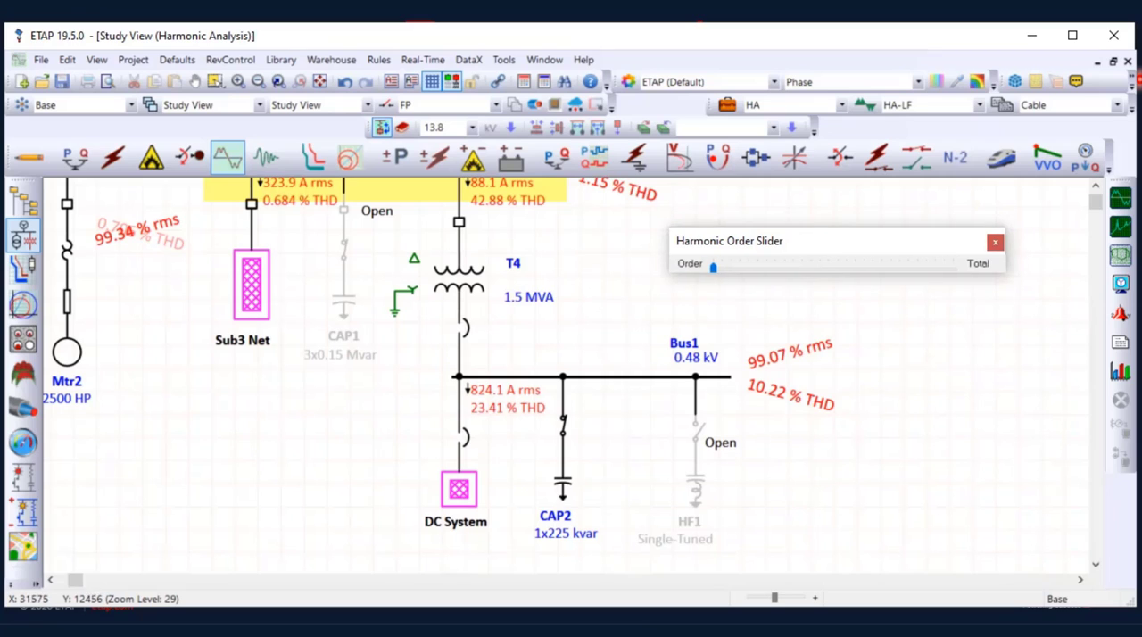
scroll(437, 375, "up", 1)
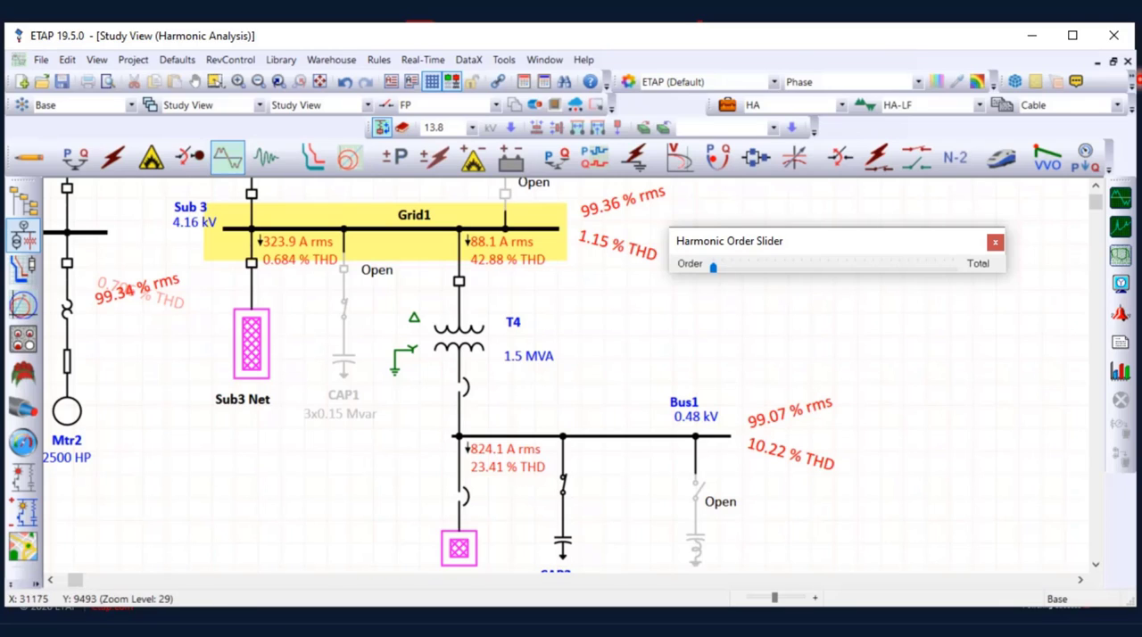
left_click(758, 265)
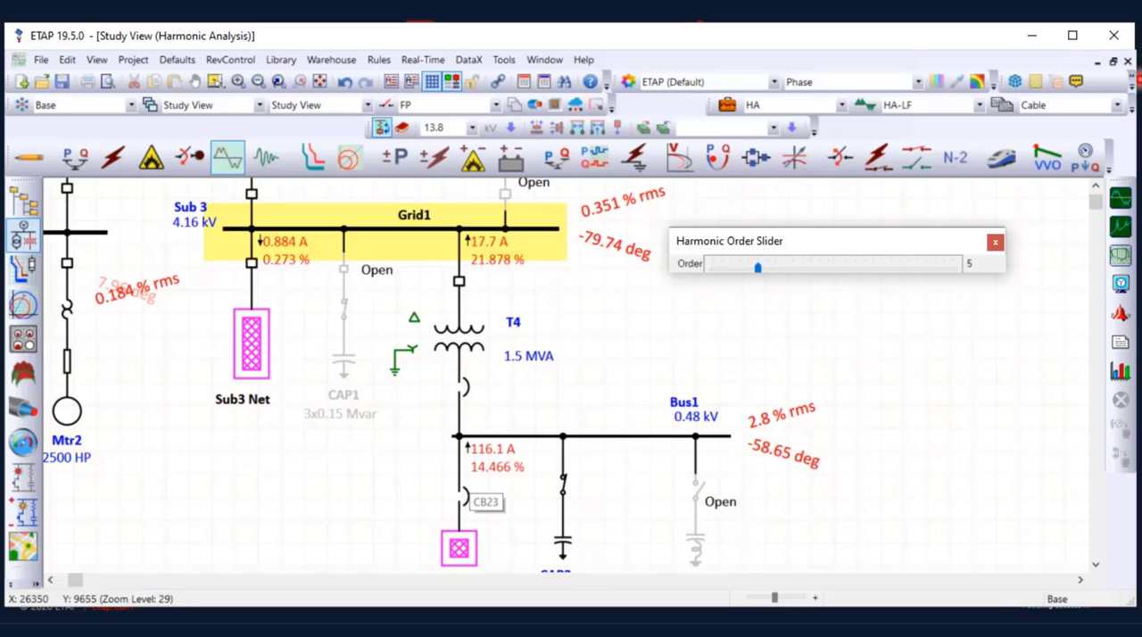
Examine the harmonic results around T4 and Bus1 for order 1, and display the total results
scroll(465, 491, "up", 1)
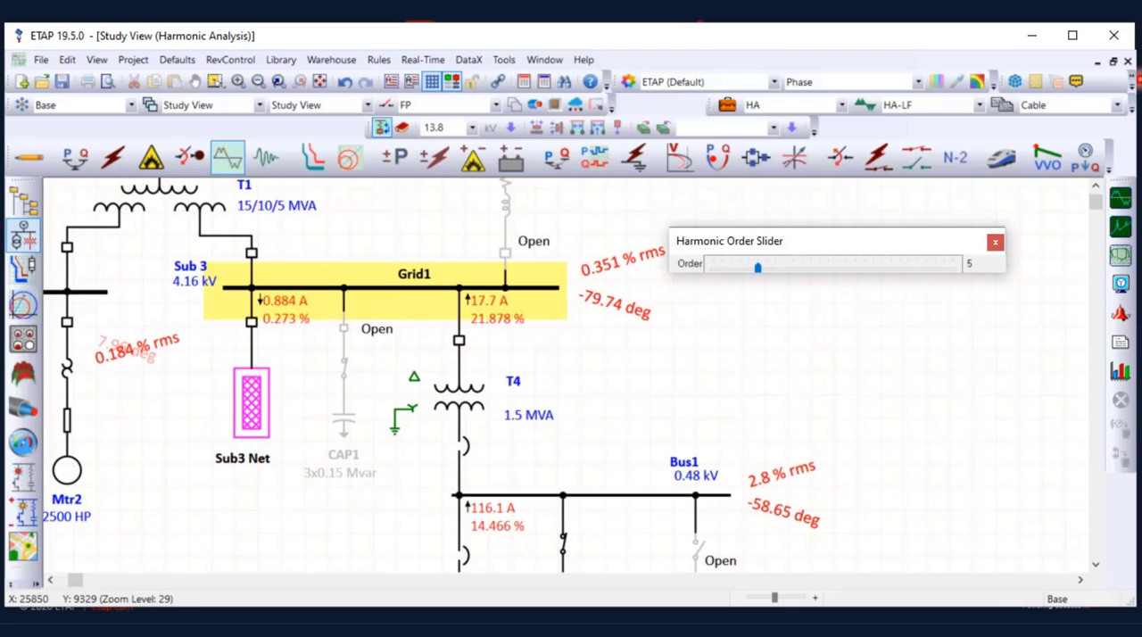
scroll(460, 303, "down", 1)
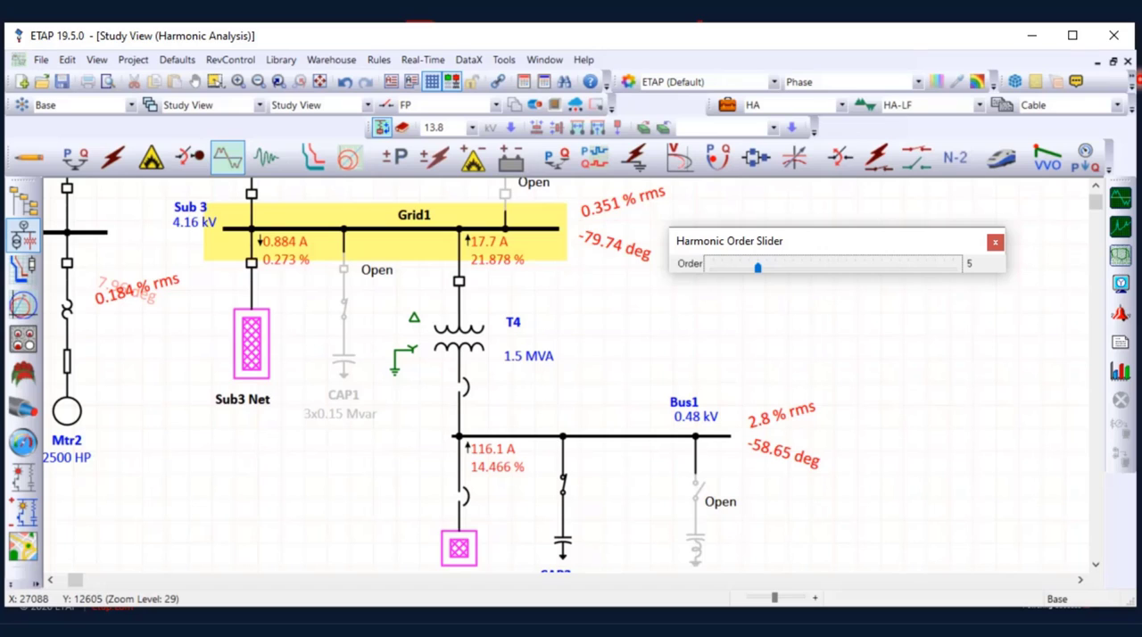
scroll(432, 375, "down", 2)
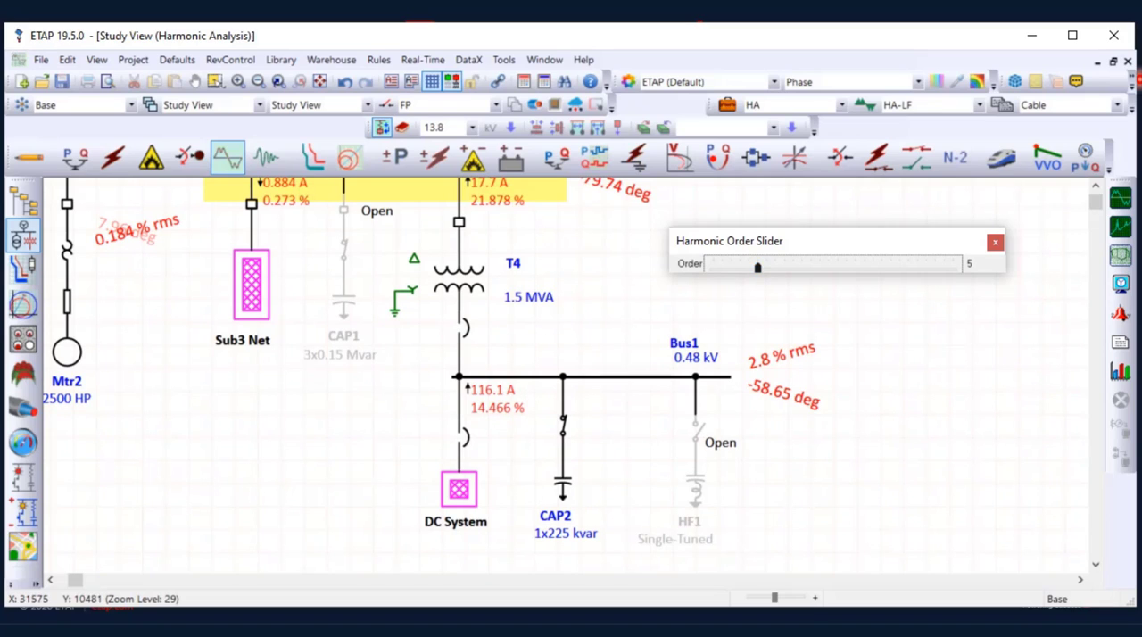
left_click_drag(758, 267, 722, 268)
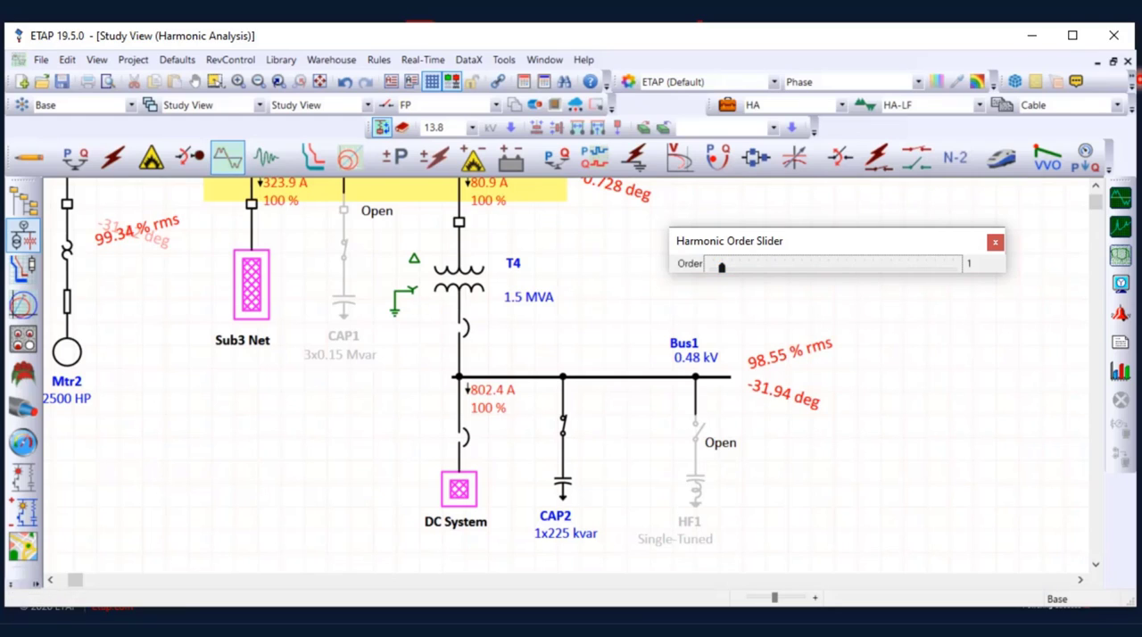
left_click_drag(722, 268, 712, 268)
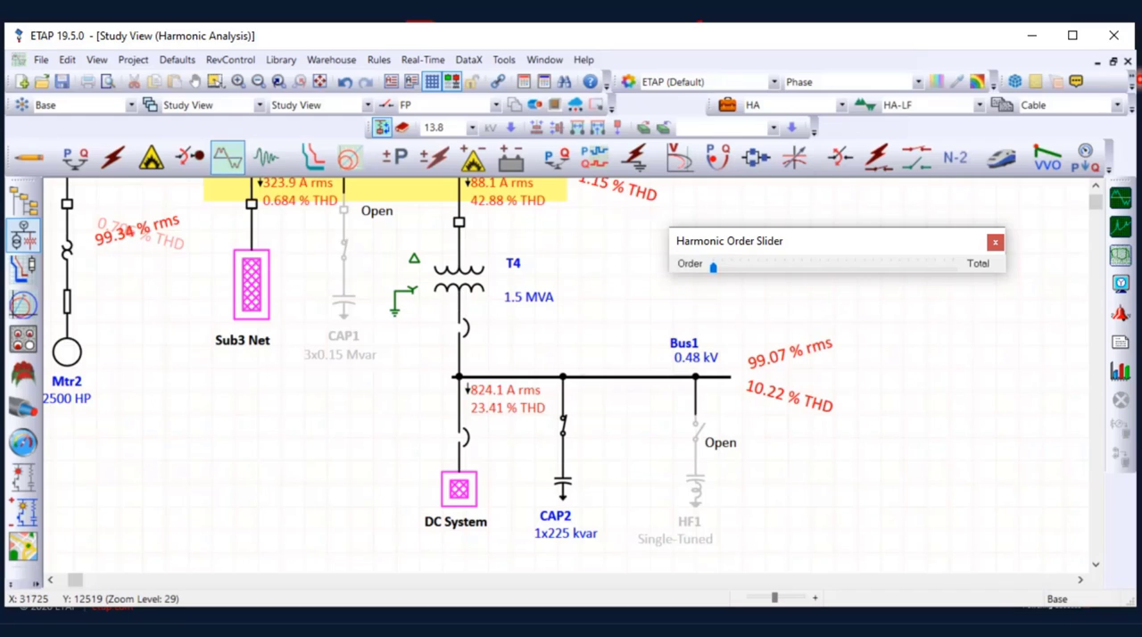
In Bus1's harmonic limits, choose local compliance rules with the ANSI/IEEE519-2014:North America rule
double_click(624, 377)
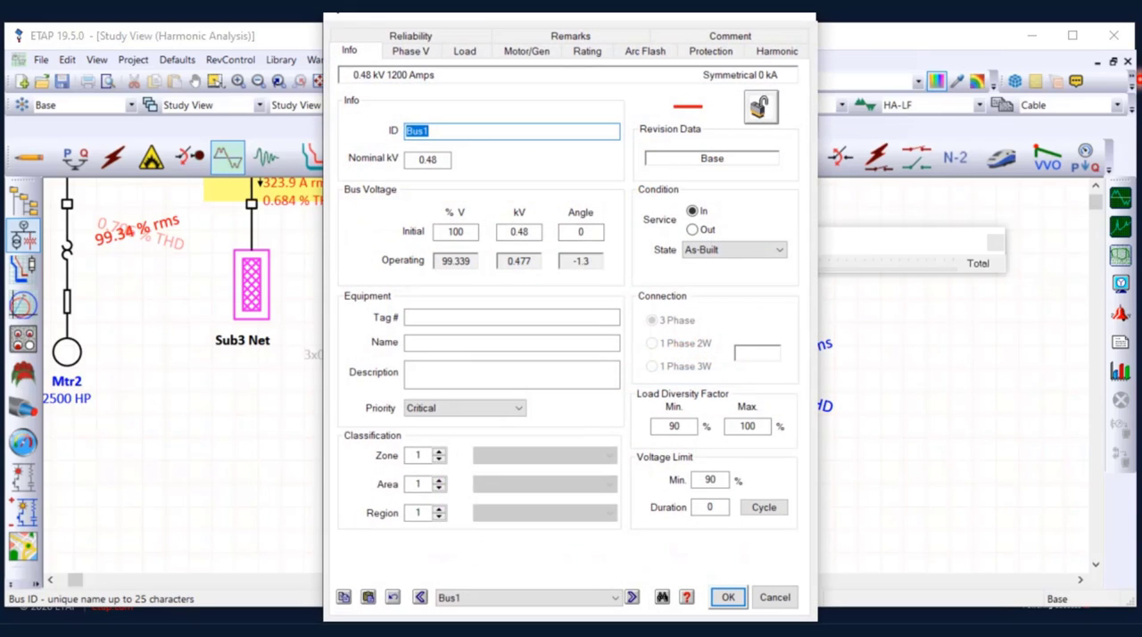
left_click(778, 51)
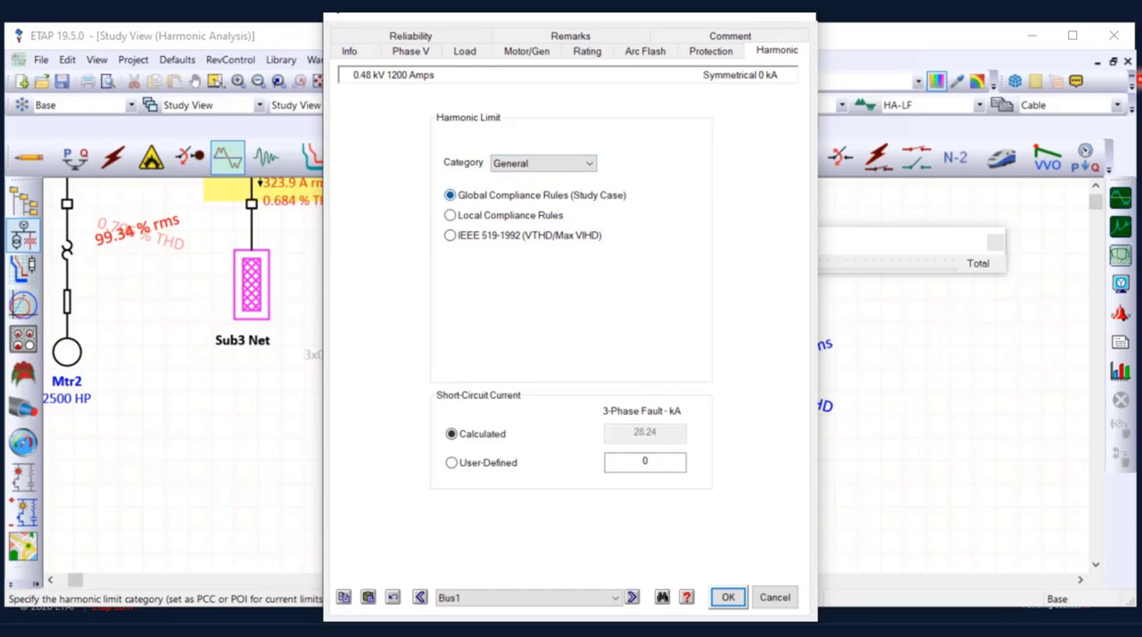
left_click(589, 163)
left_click(589, 163)
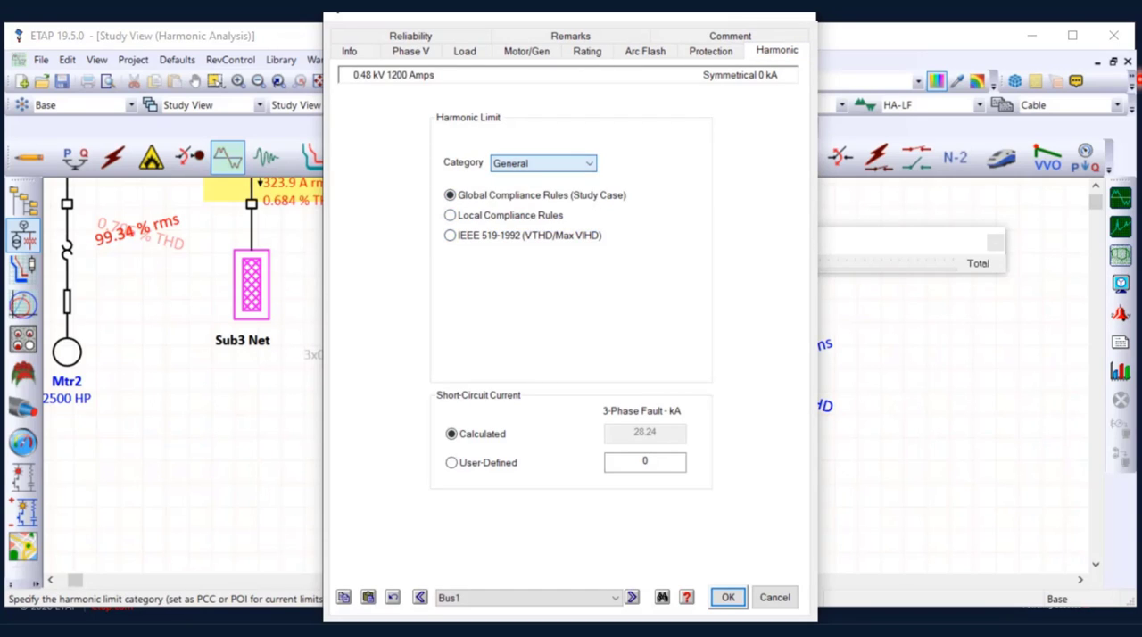
left_click(450, 215)
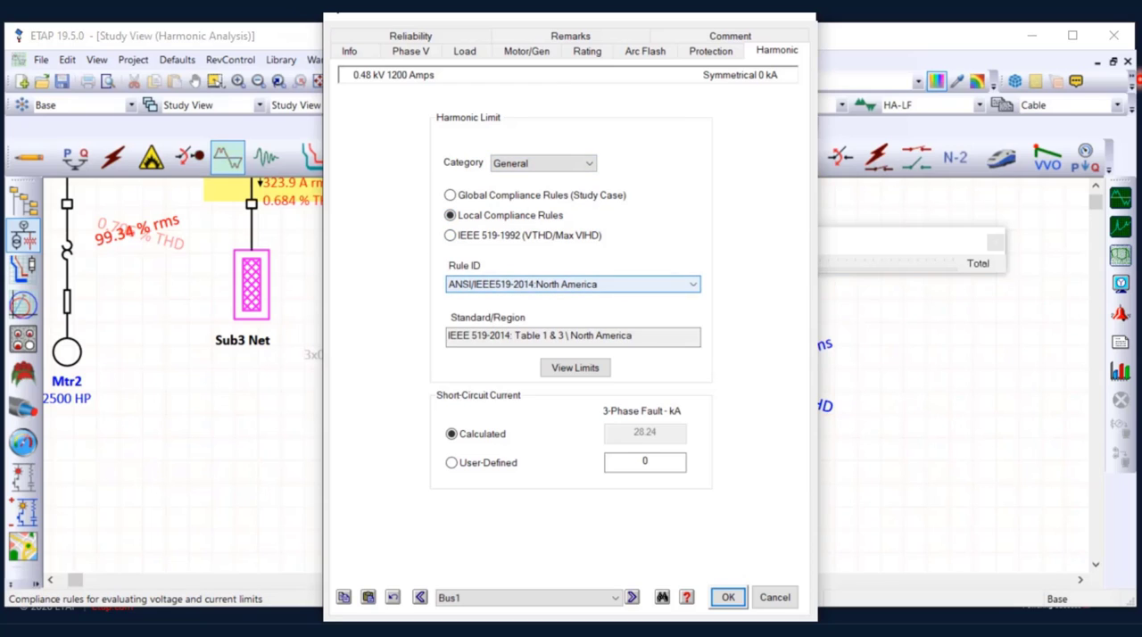
left_click(576, 284)
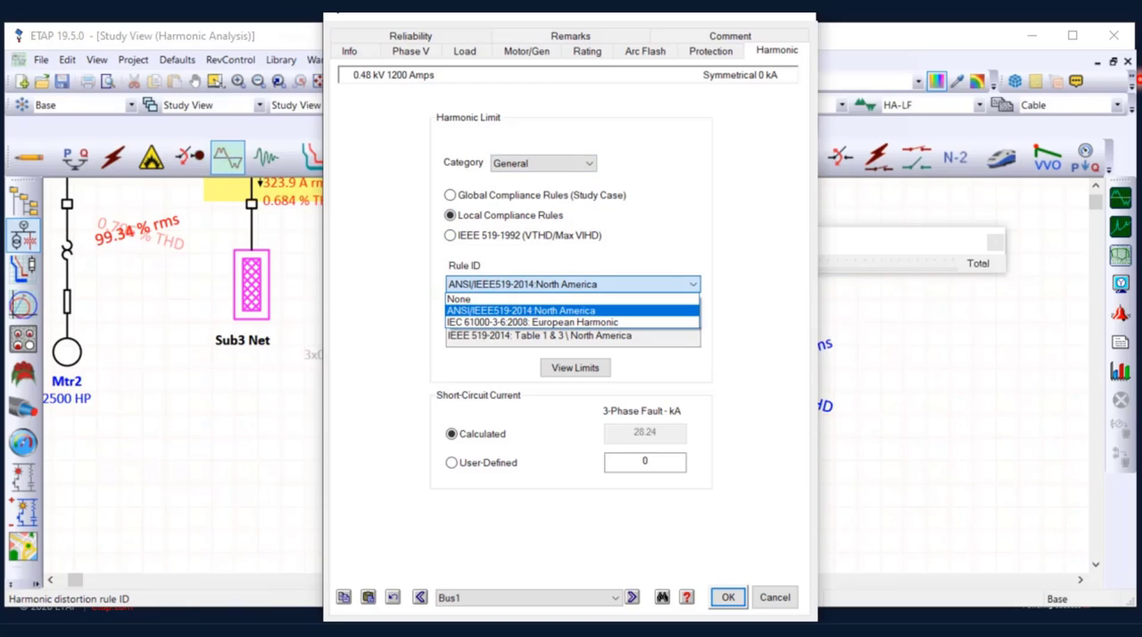
left_click(520, 311)
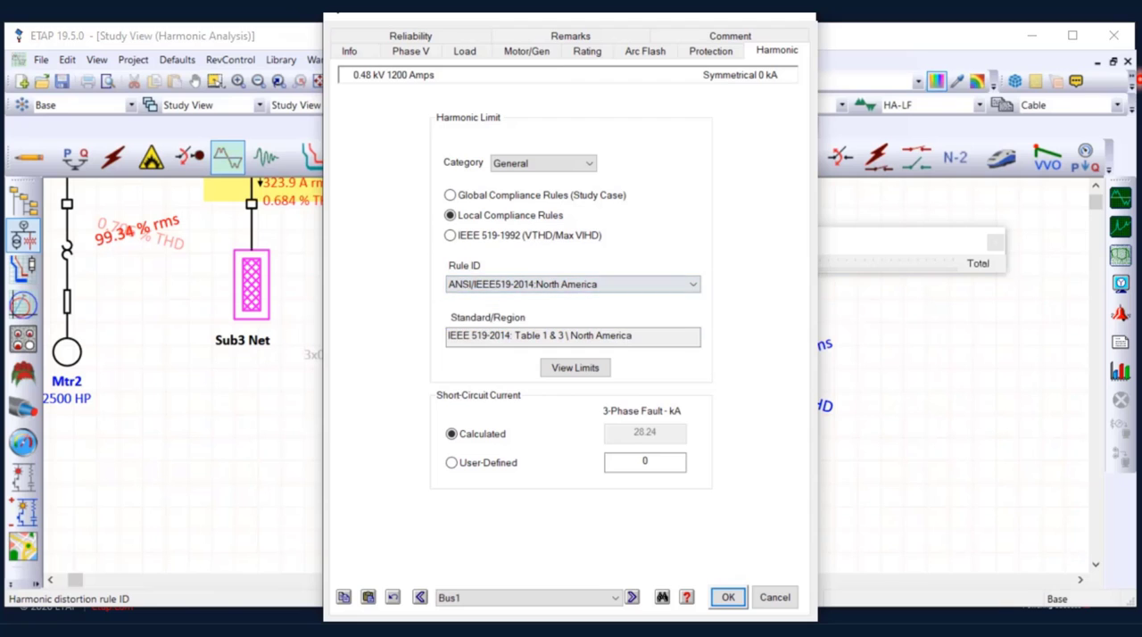
Review the rule's voltage and current distortion limits, and leave Bus1's editor without saving
left_click(575, 368)
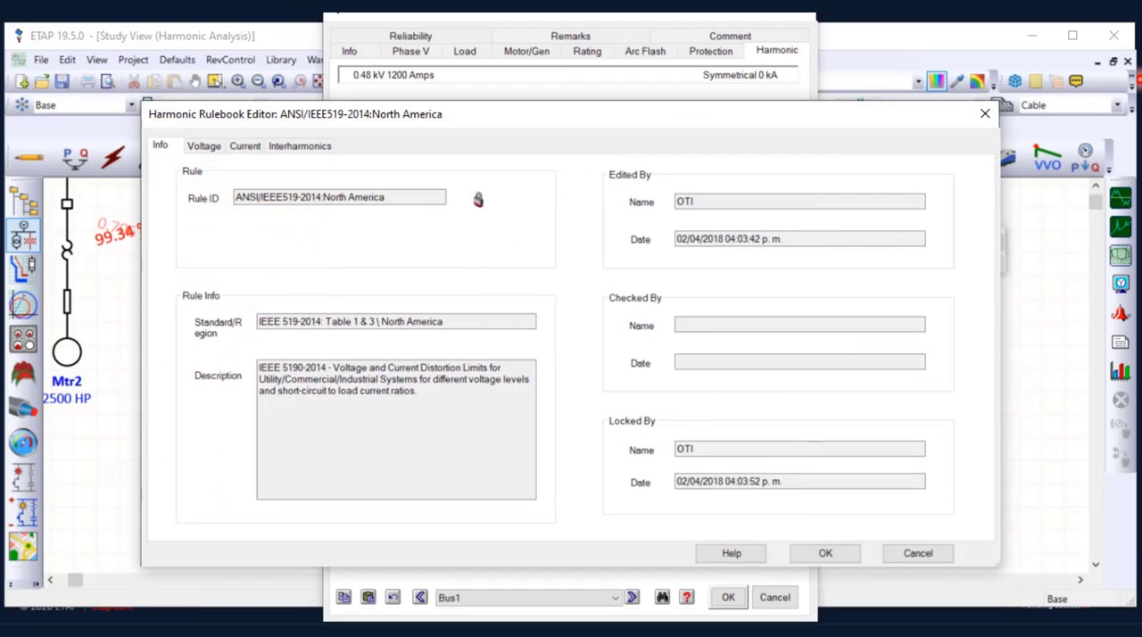
left_click(204, 146)
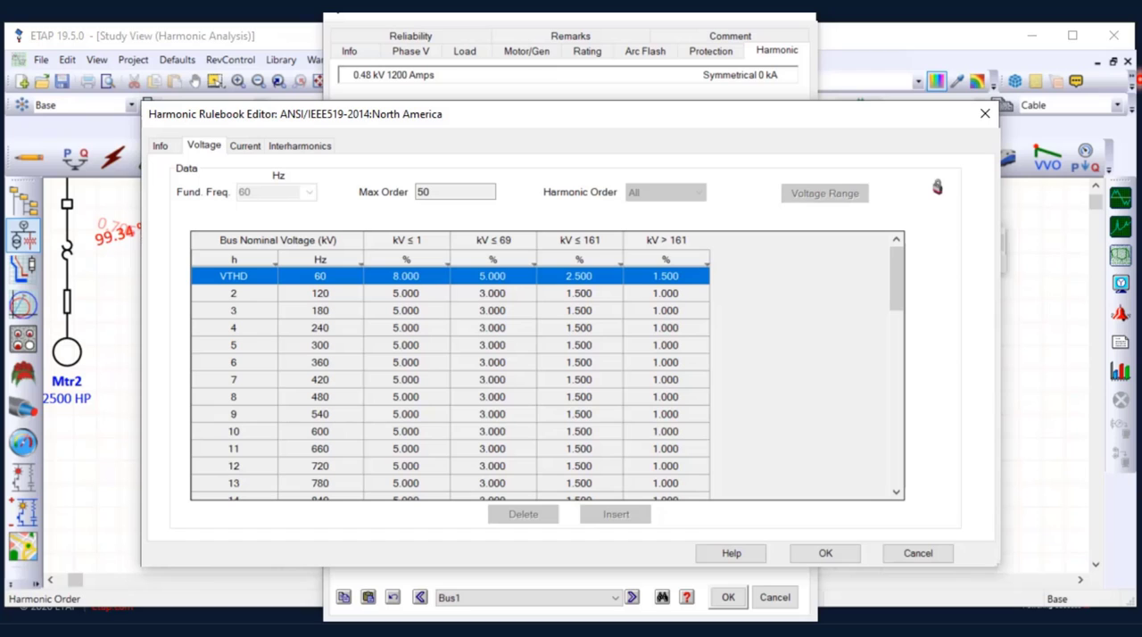
left_click(245, 145)
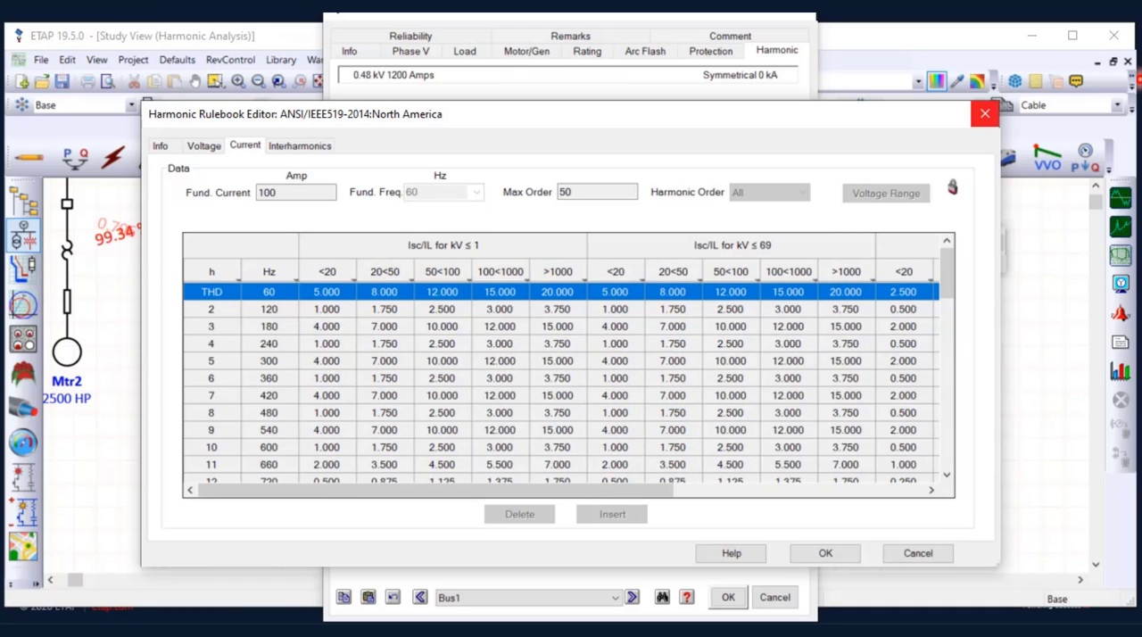
left_click(985, 113)
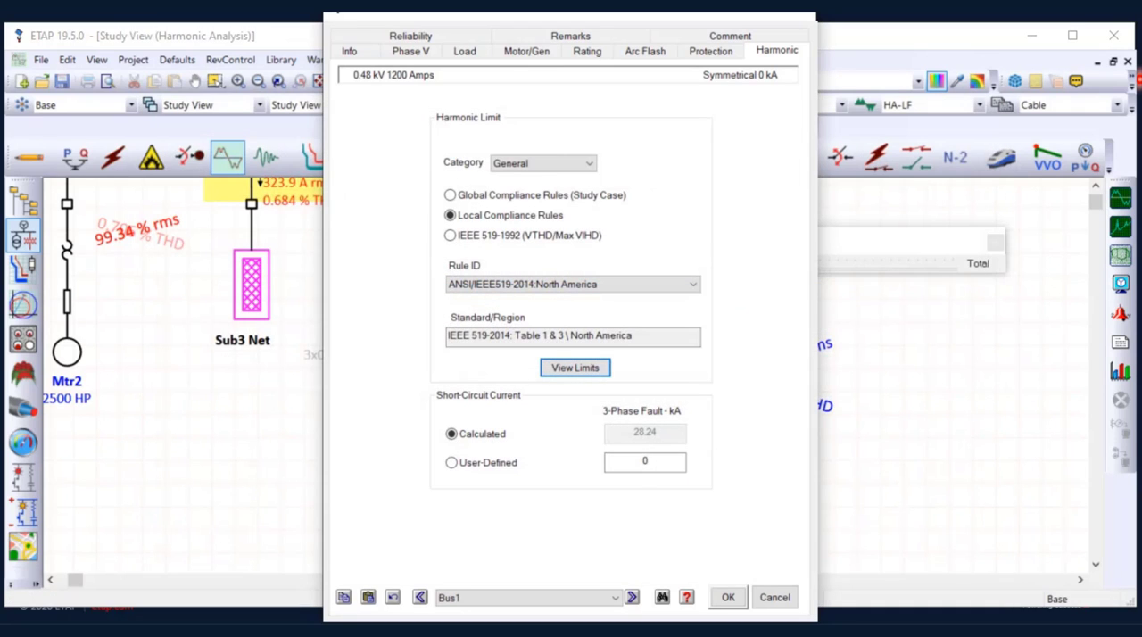
left_click(774, 597)
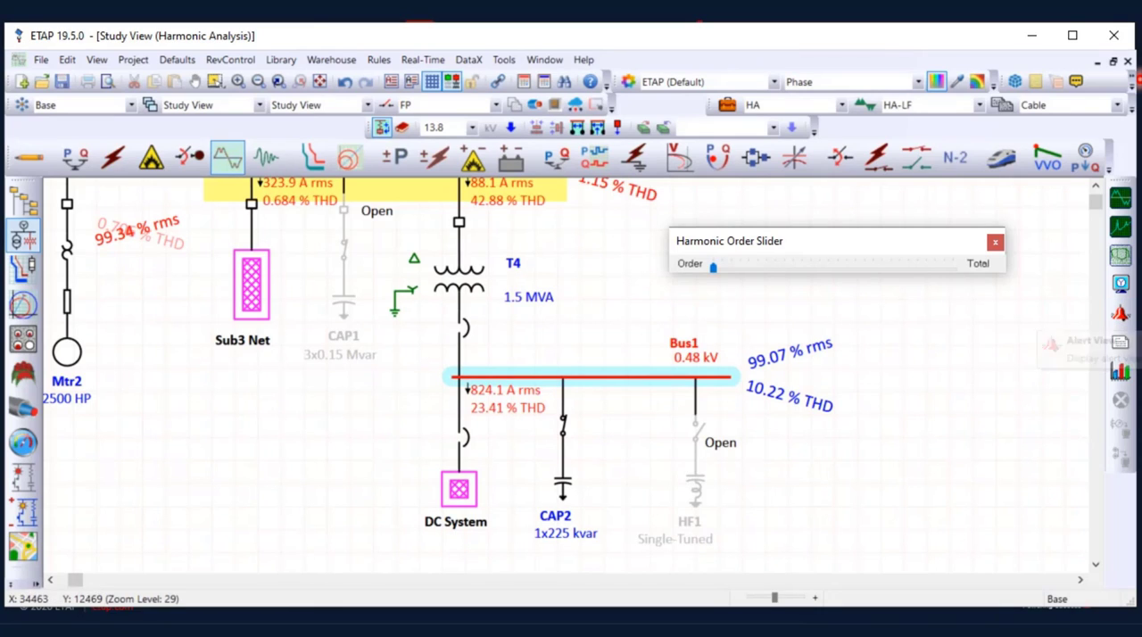
left_click(901, 364)
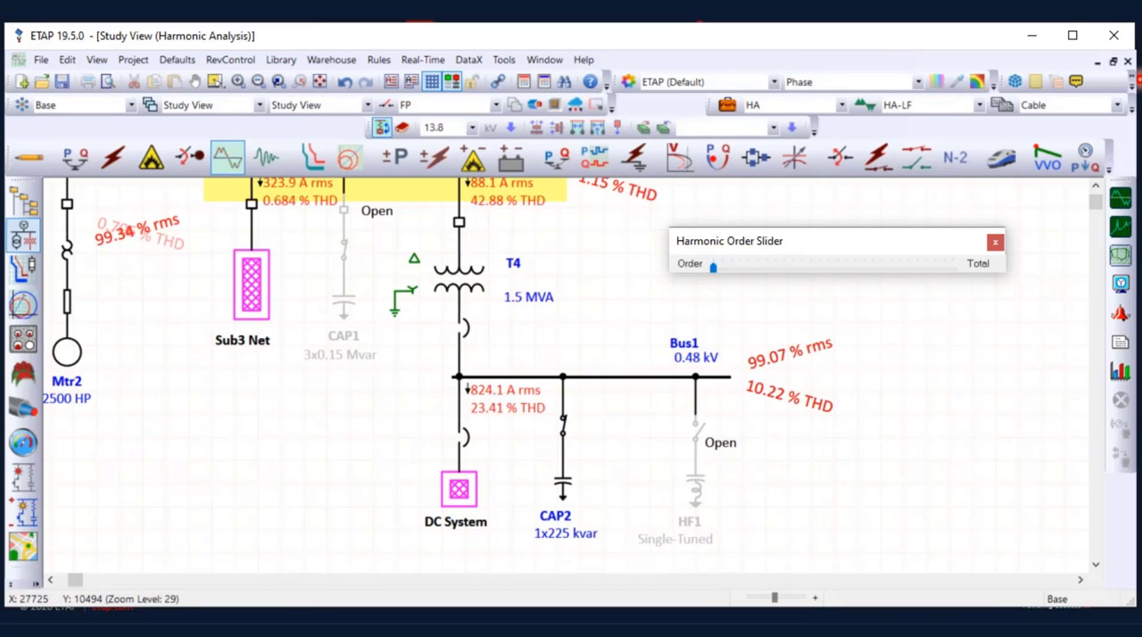
Open switch S3 feeding capacitor CAP2
right_click(563, 417)
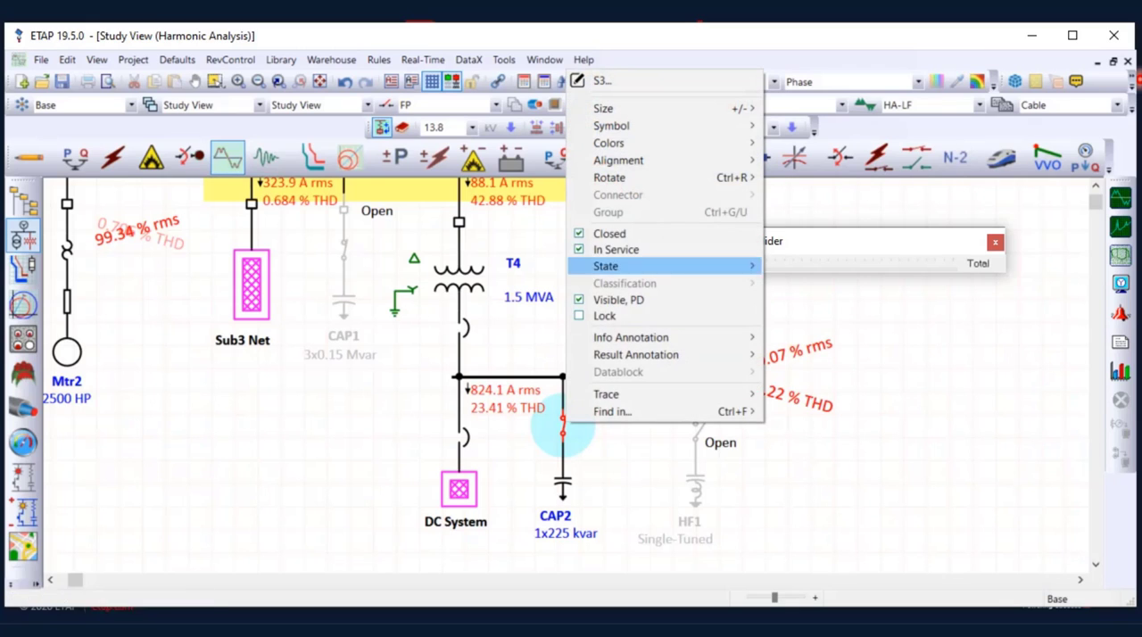
left_click(594, 233)
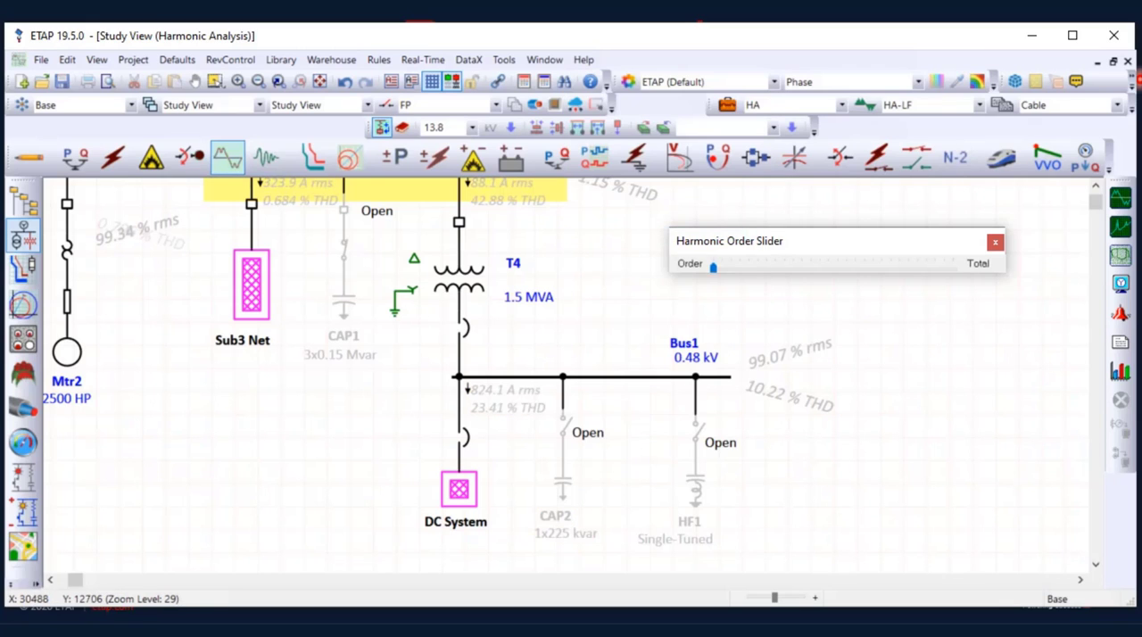
Size filter HF1 for harmonic order 5 at 125 A, correcting PF from 85% to 99% for 0.5 MVA, and substitute the result into its parameters
left_click(696, 489)
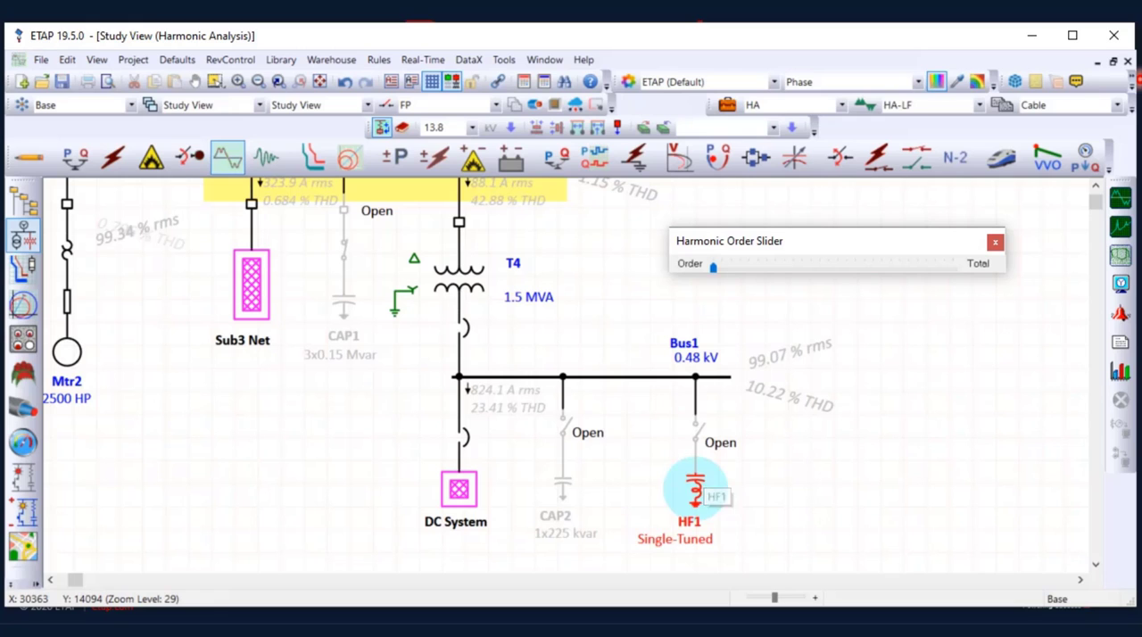
double_click(696, 489)
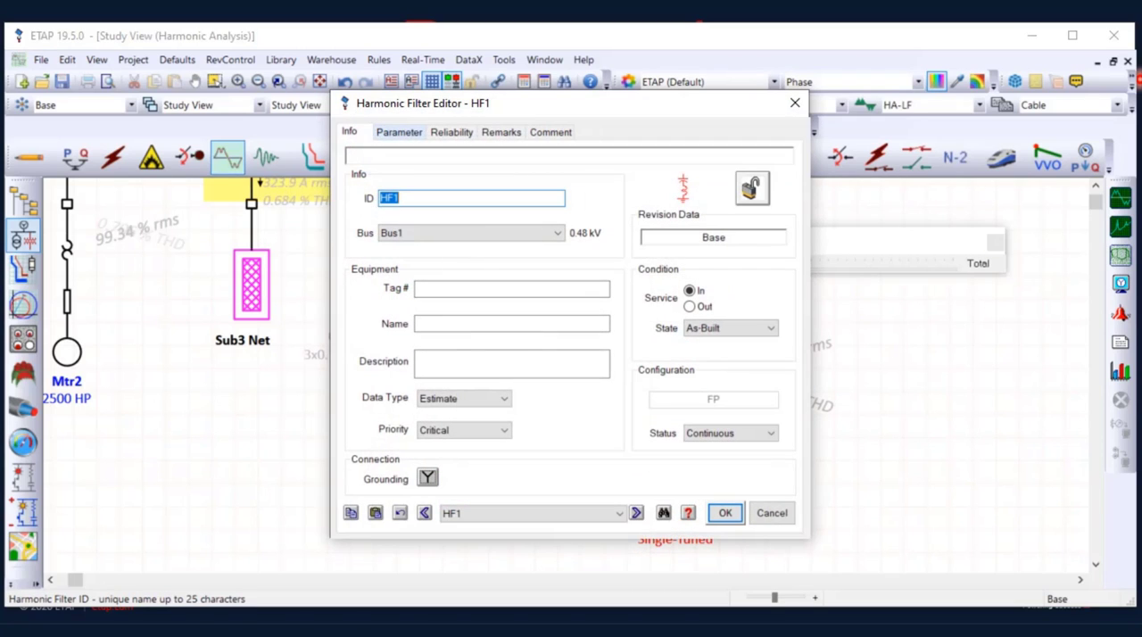
left_click(402, 132)
left_click(721, 452)
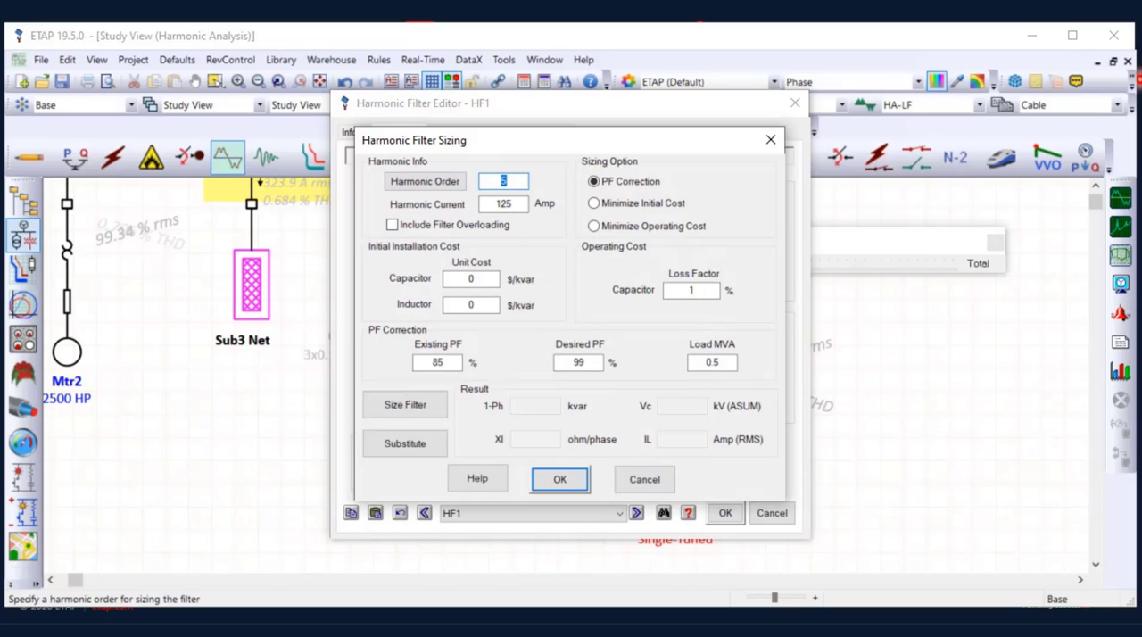
type("5")
key("Tab")
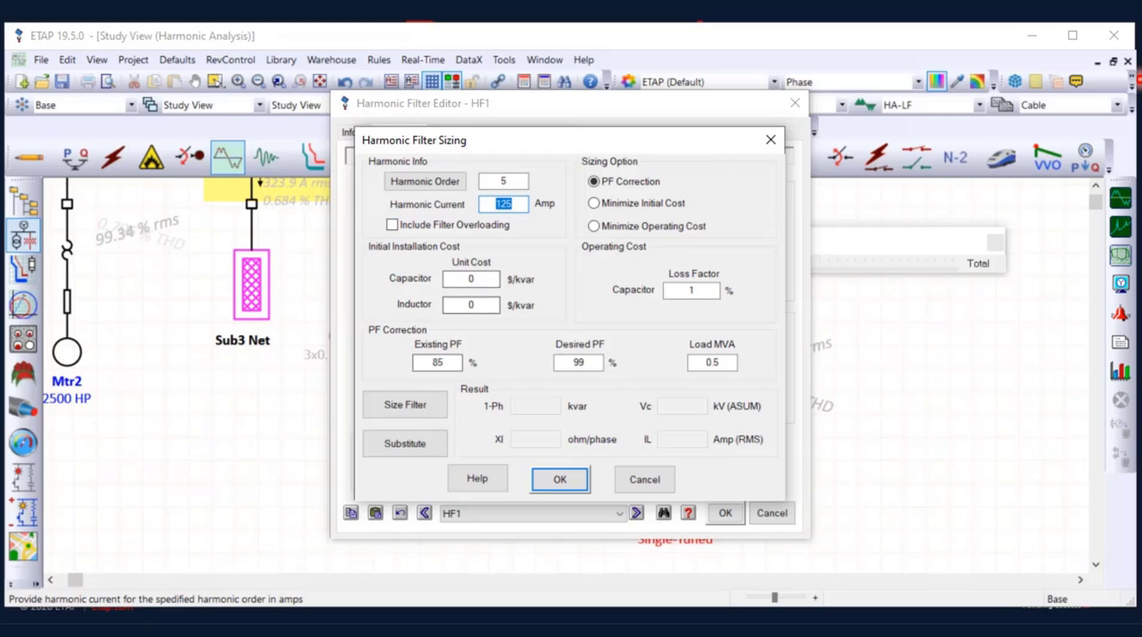
left_click(445, 363)
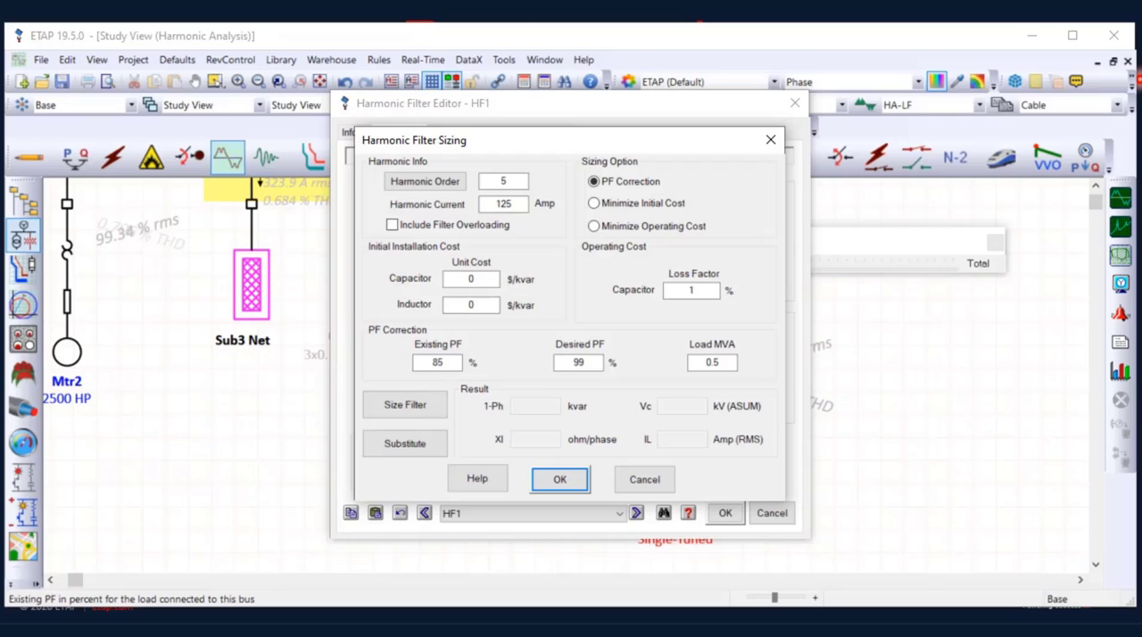
left_click(585, 363)
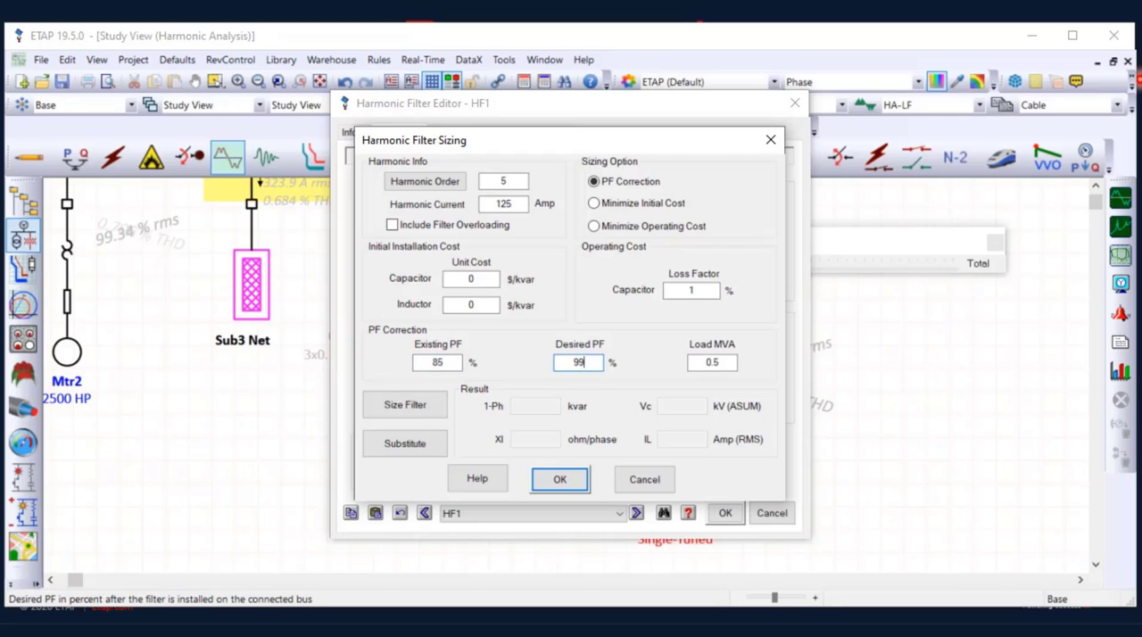
left_click(720, 363)
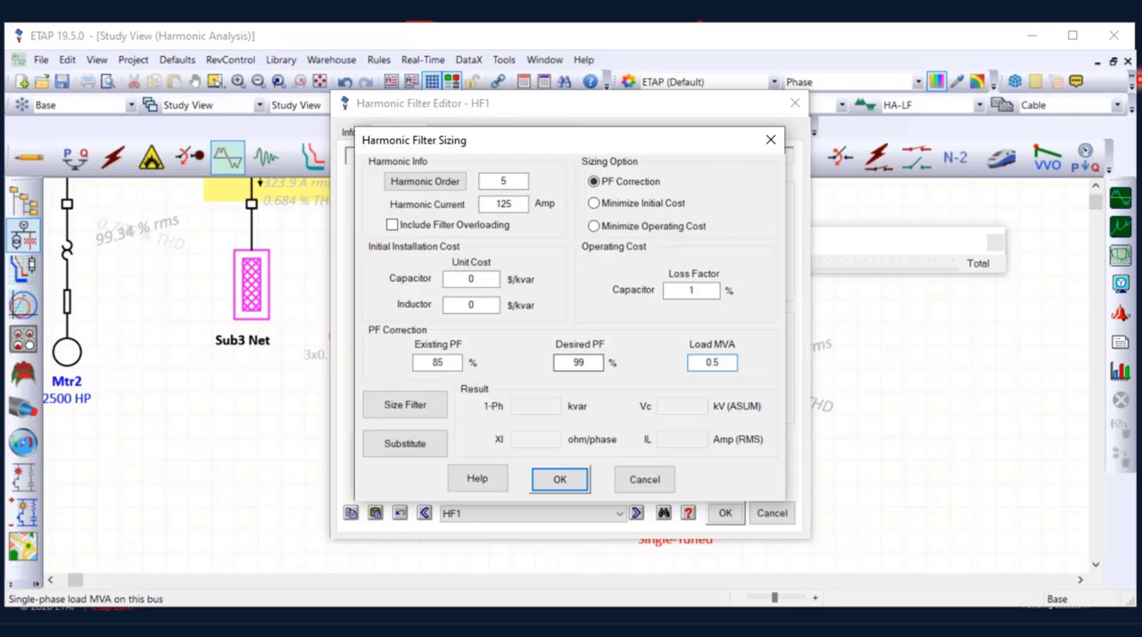
left_click(406, 405)
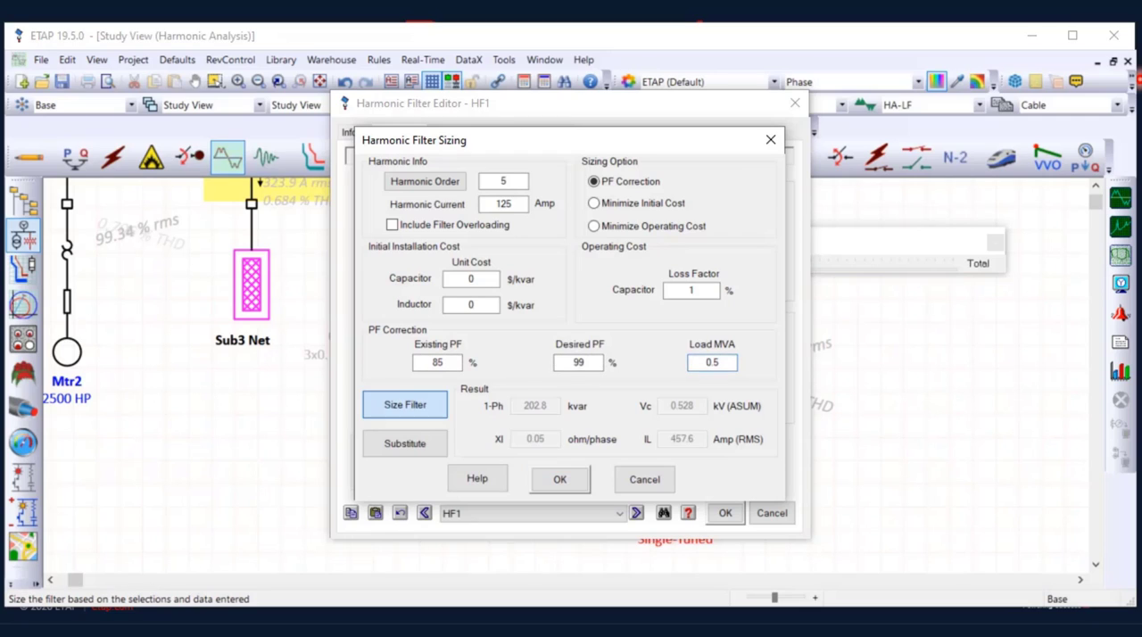
left_click(406, 443)
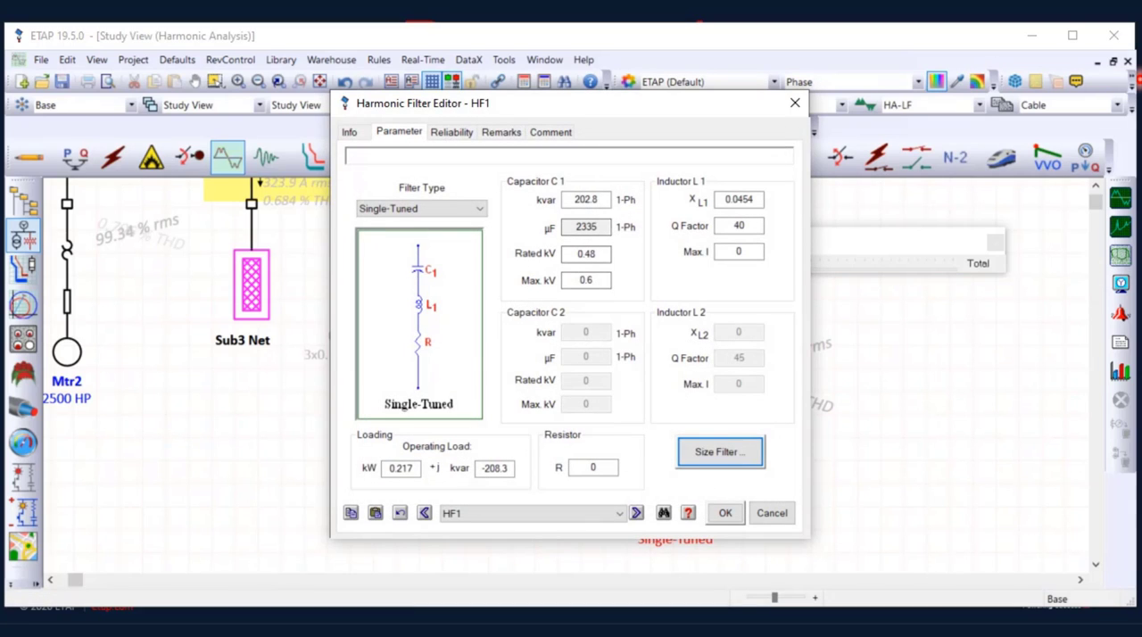
Check HF1's capacitor C1 kvar and inductor L1 reactance, and accept the filter parameters
double_click(587, 200)
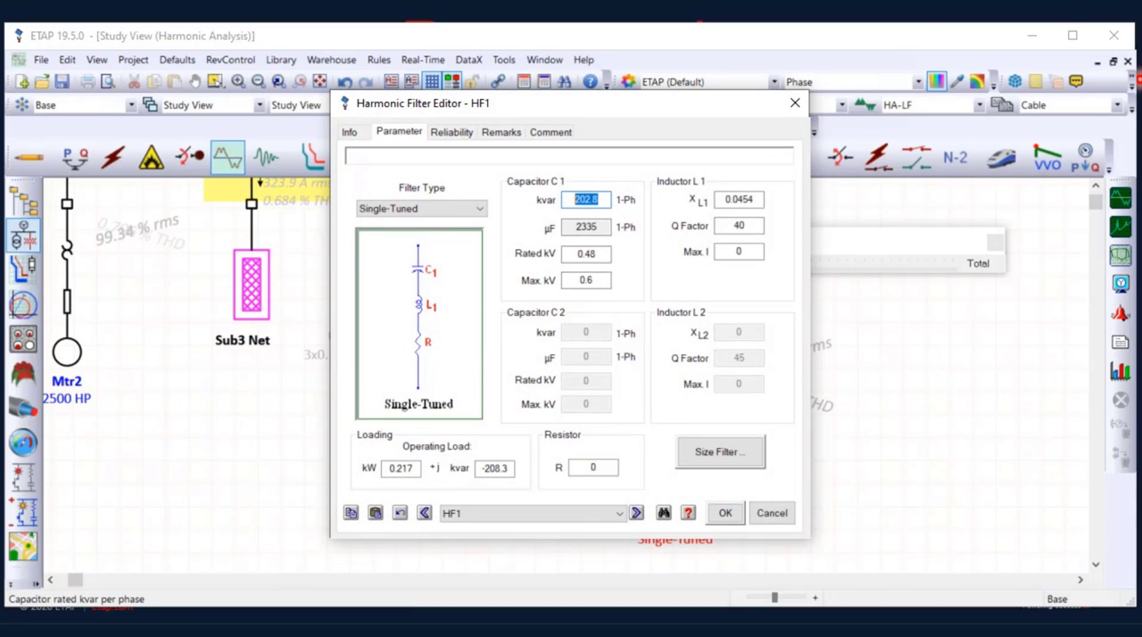
left_click_drag(756, 200, 722, 200)
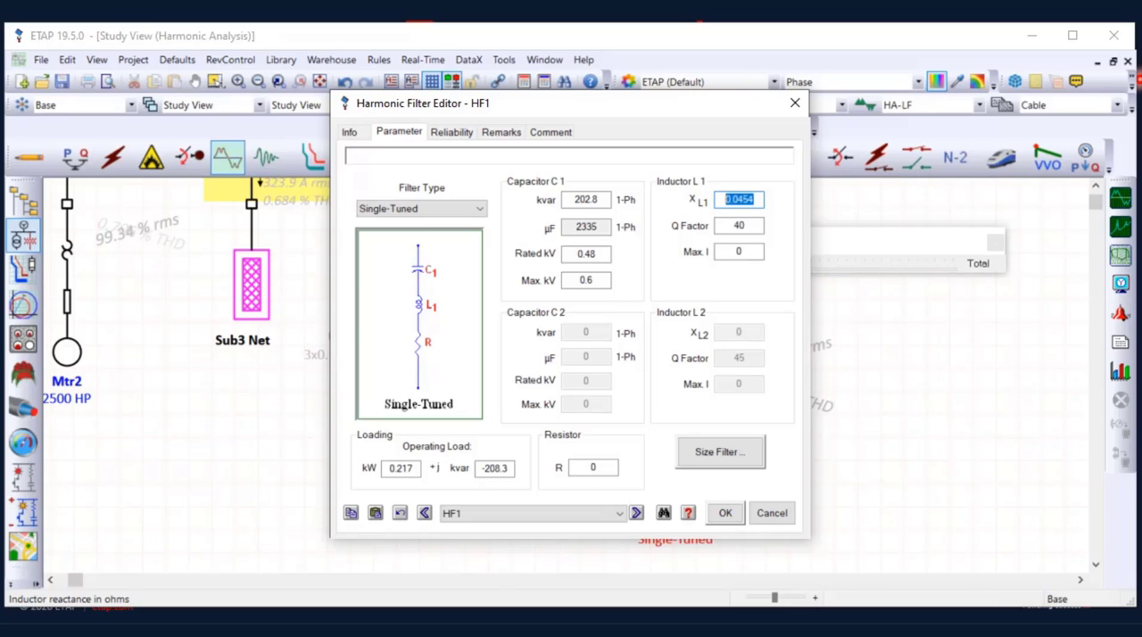
left_click(726, 514)
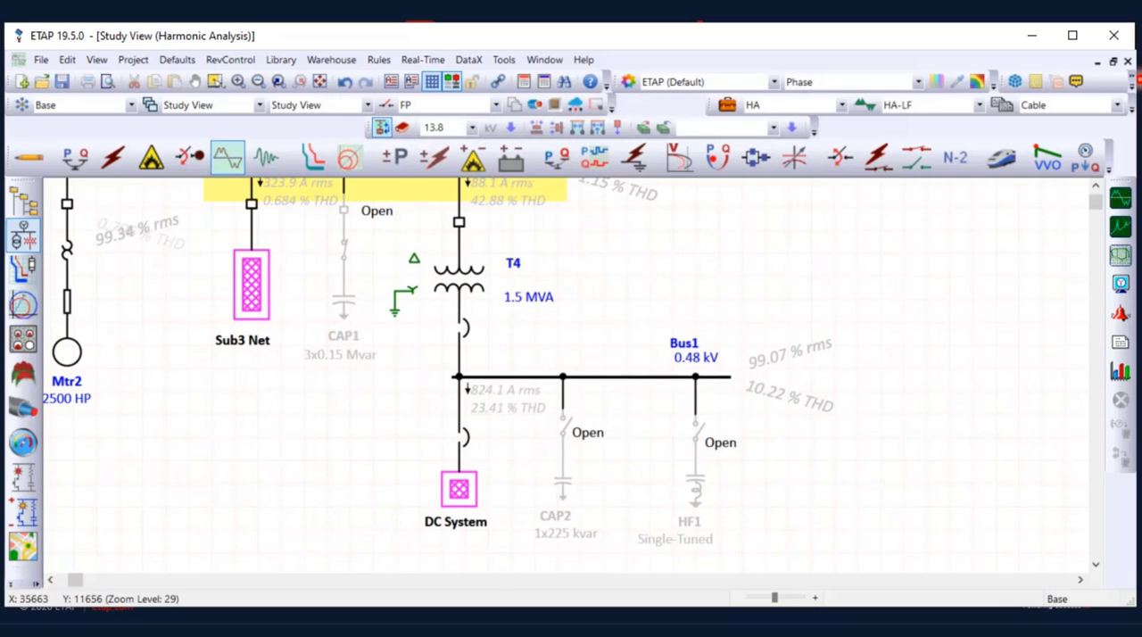
Run the harmonic load flow, close the switch feeding HF1 and run the calculation again
left_click(1121, 199)
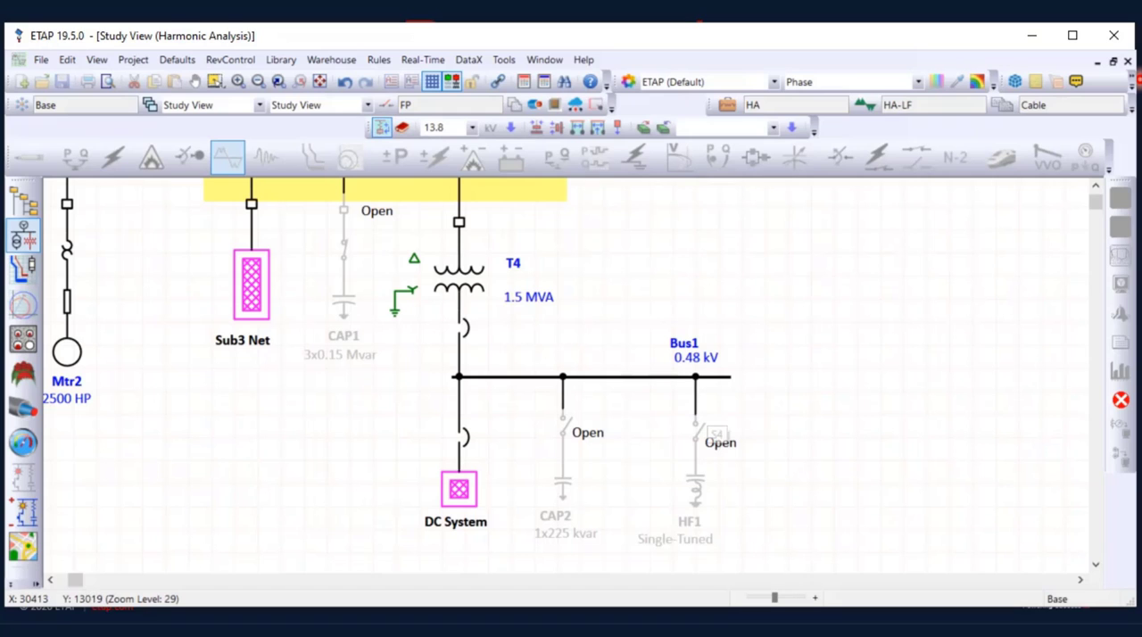
right_click(691, 435)
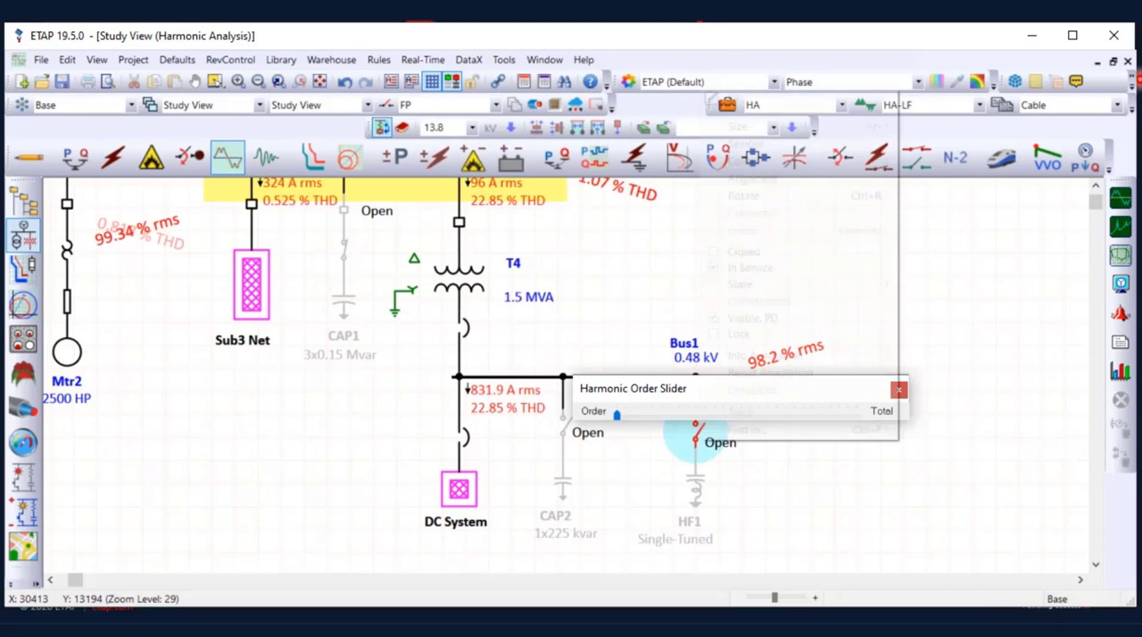
left_click(741, 251)
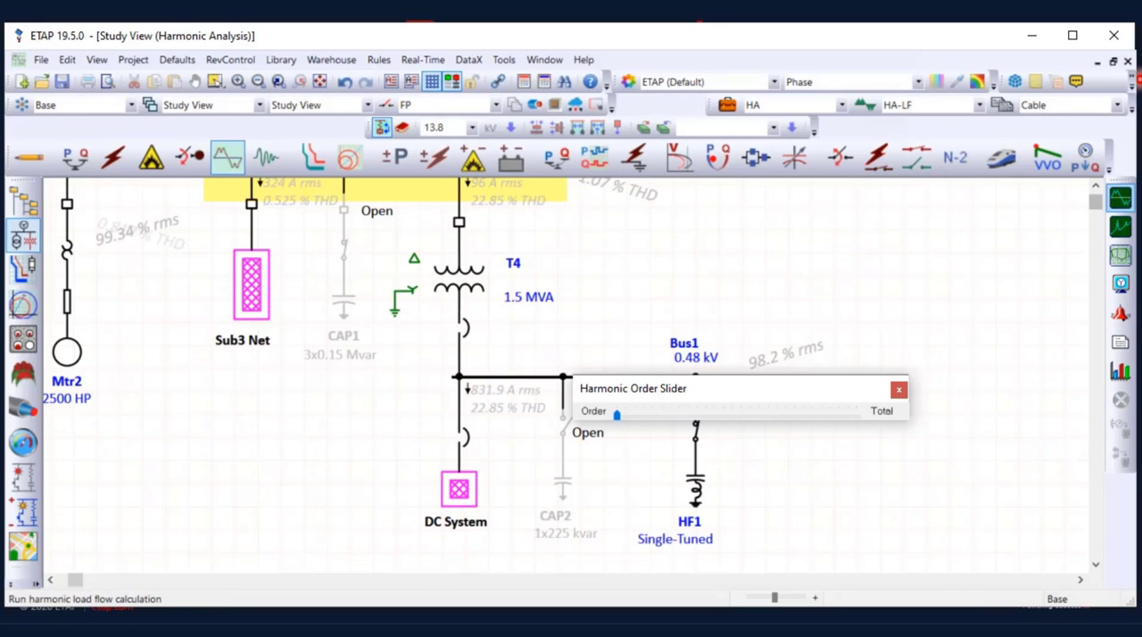
left_click(1121, 198)
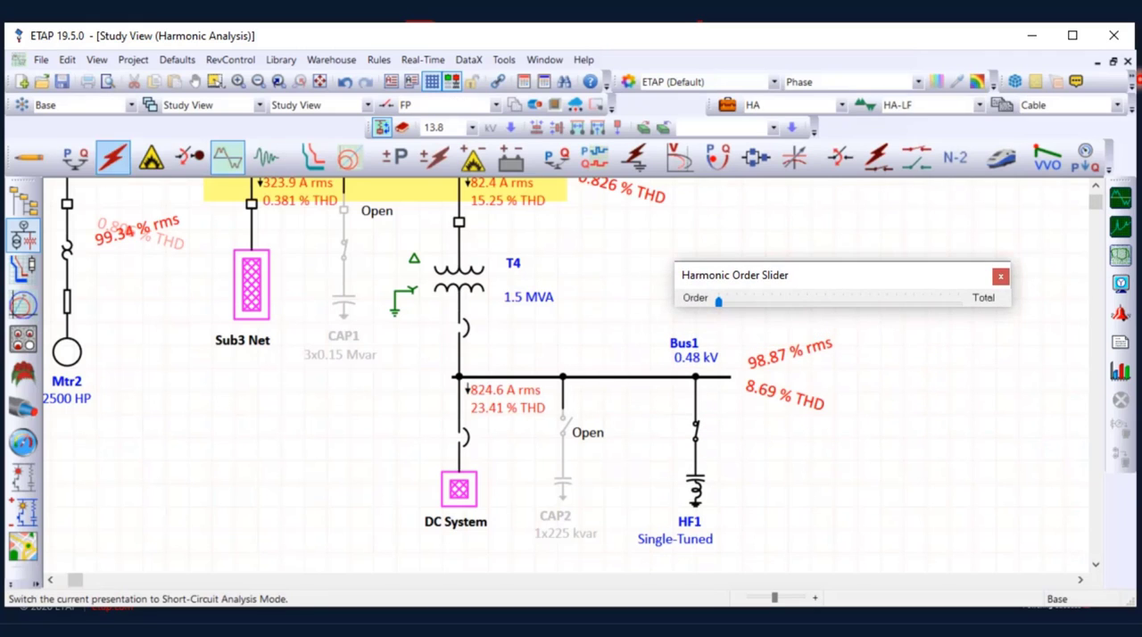
Run the load flow with HF1 connected and display the power flows in kVA
left_click(29, 156)
left_click(75, 158)
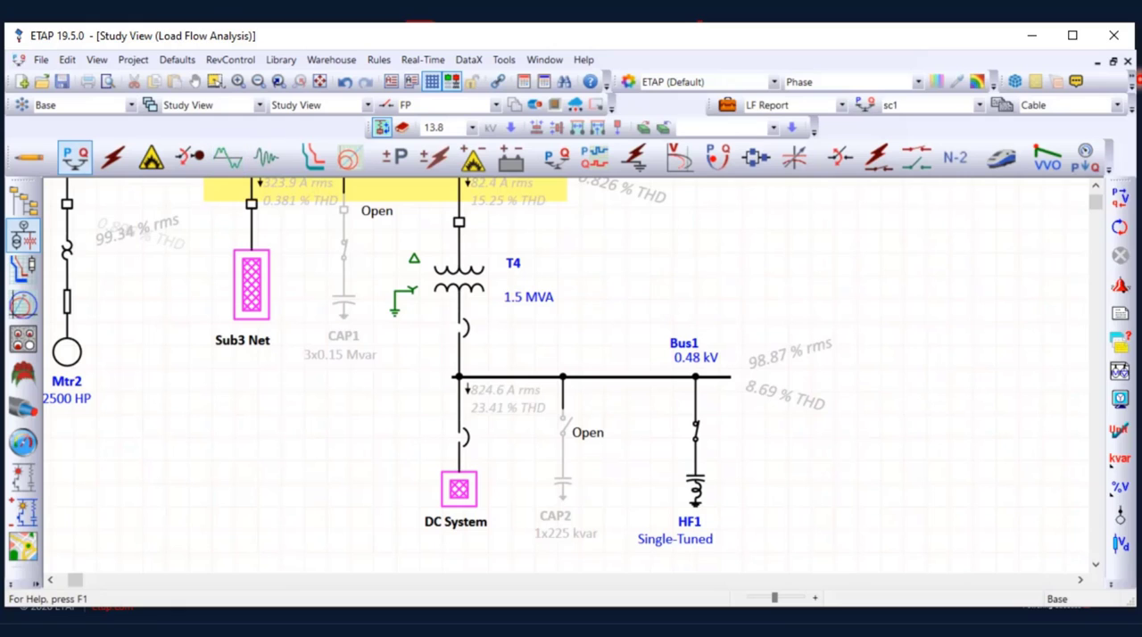
left_click(1121, 198)
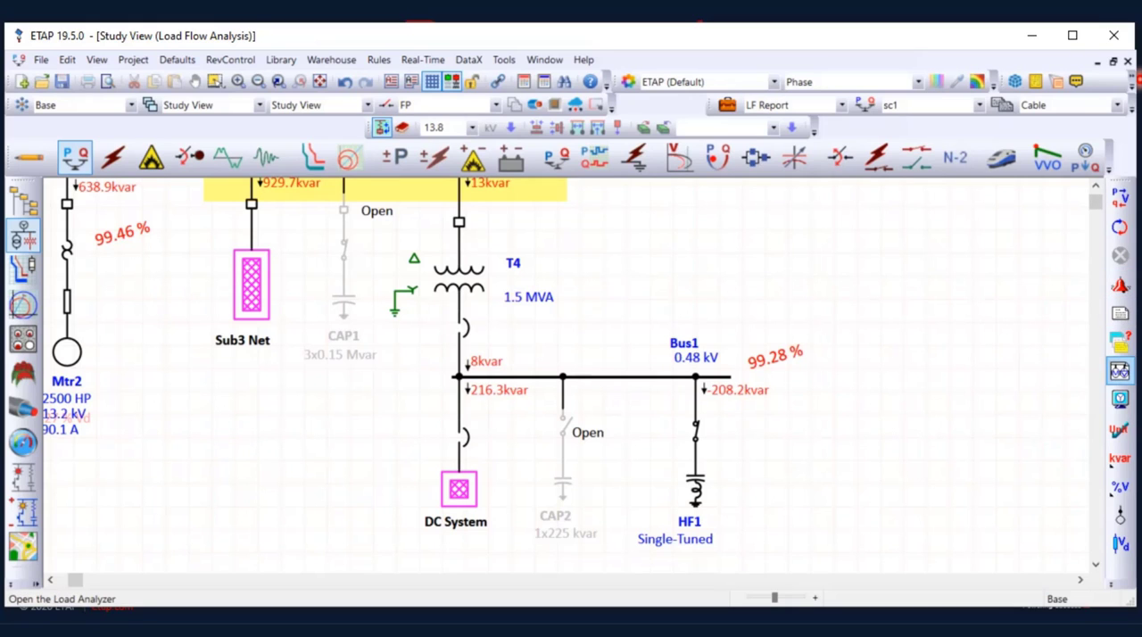
left_click(1121, 398)
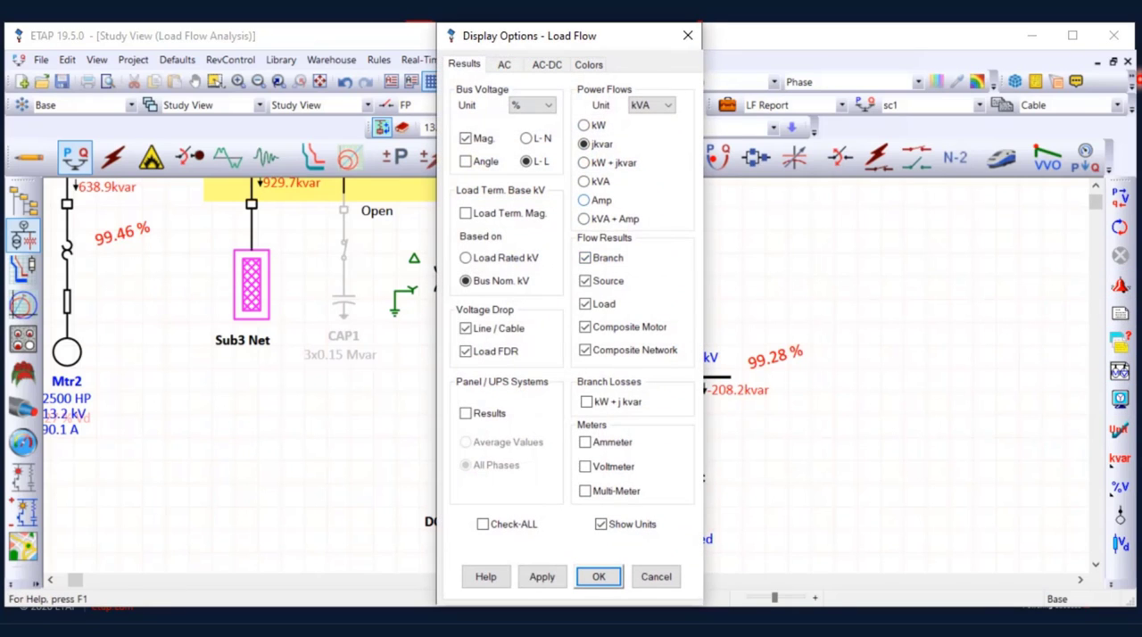
left_click(585, 182)
left_click(599, 576)
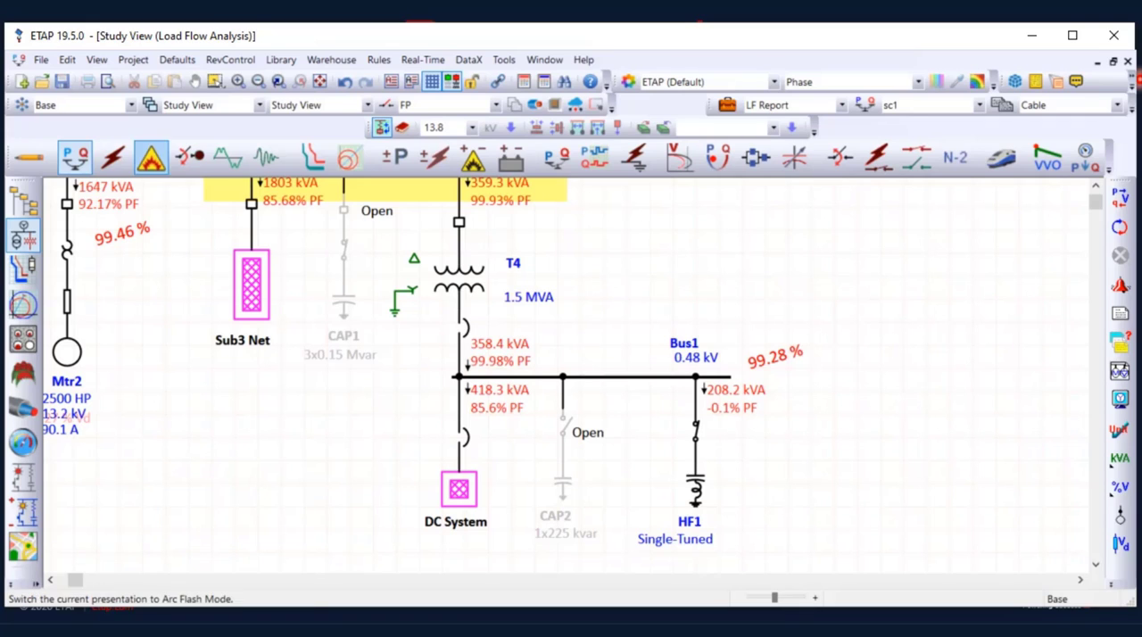
Rerun the harmonic load flow and examine the network results at harmonic order 5
left_click(227, 157)
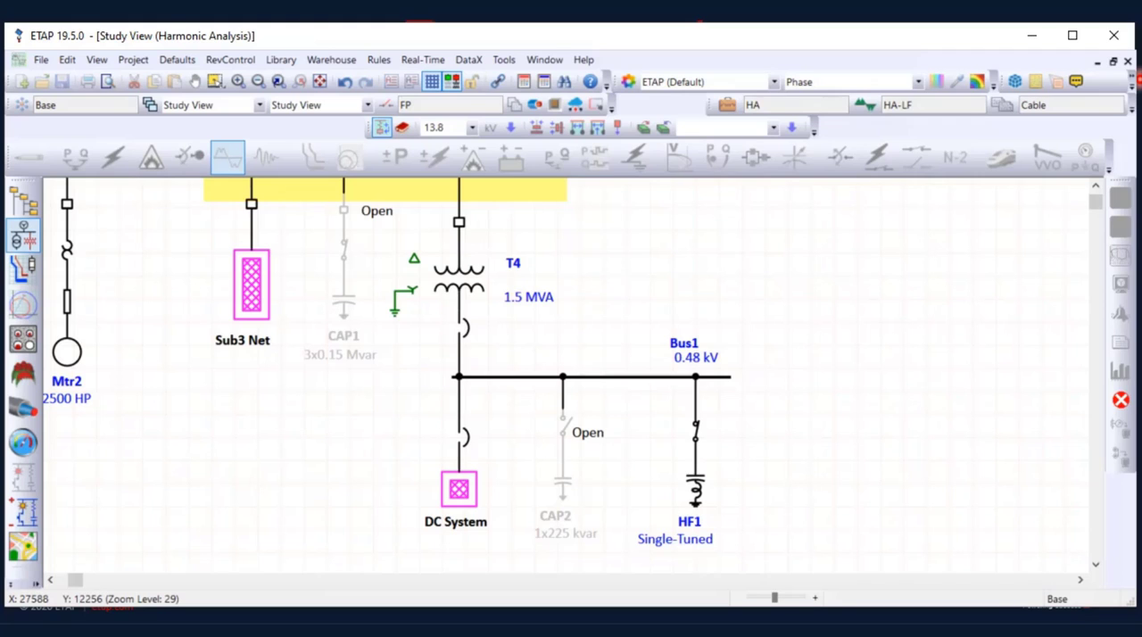
scroll(544, 375, "up", 1)
left_click_drag(665, 389, 794, 318)
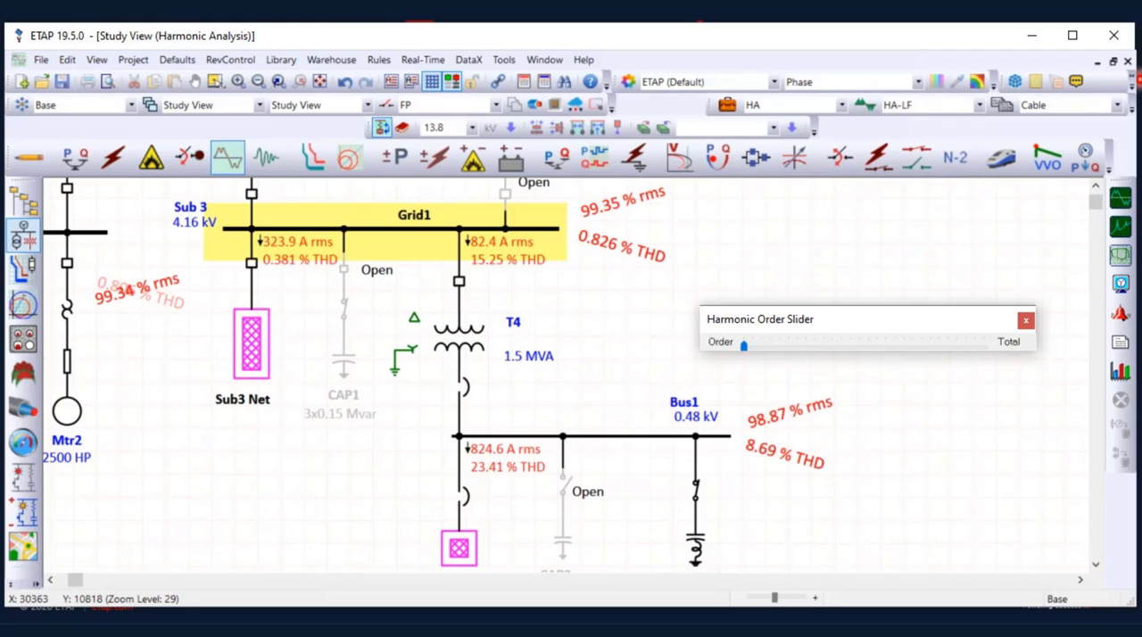
left_click_drag(744, 346, 788, 346)
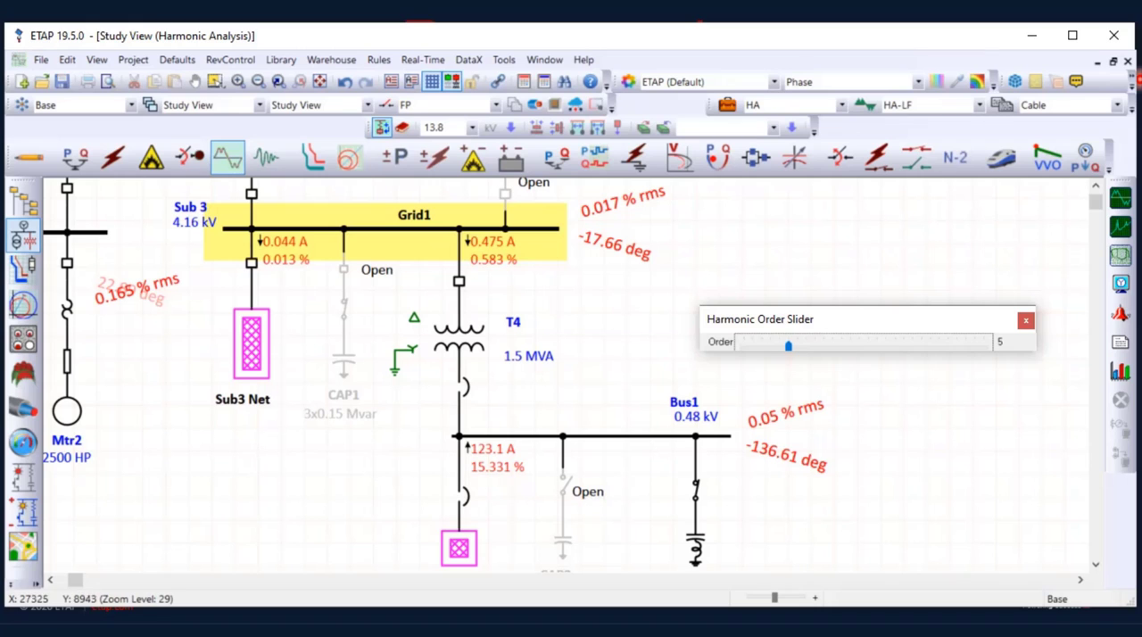
scroll(436, 374, "up", 5)
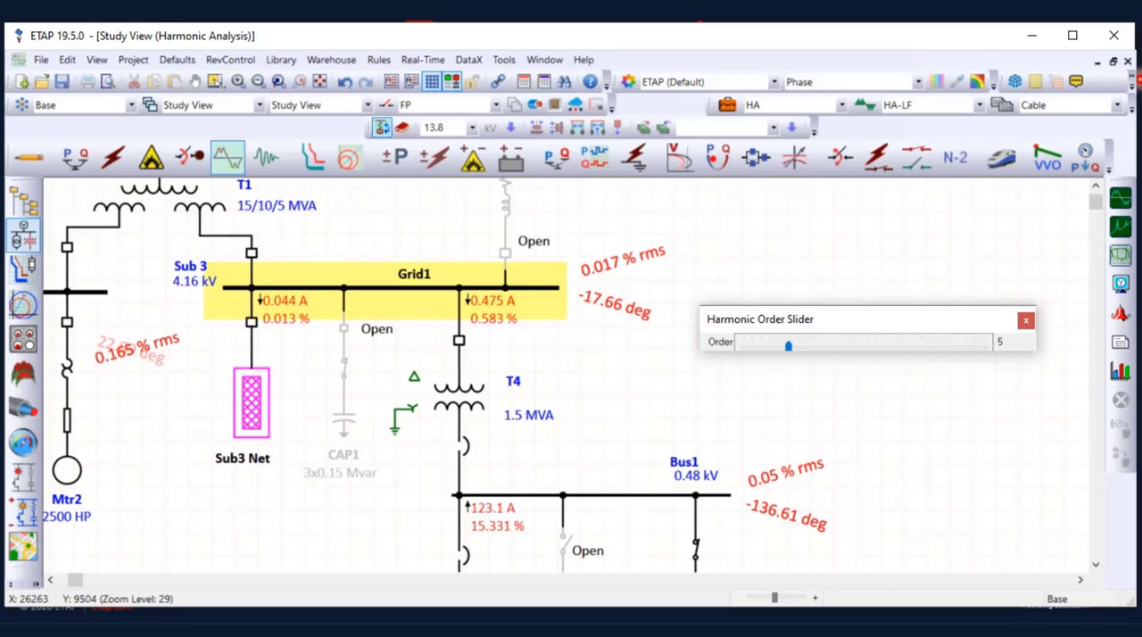
scroll(435, 375, "up", 3)
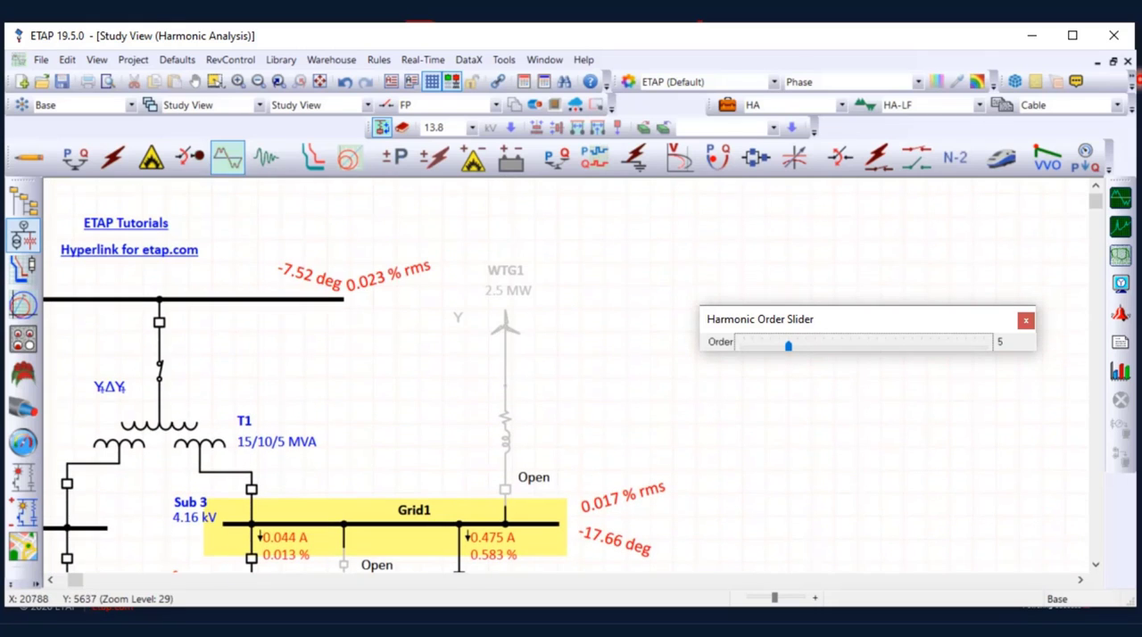
scroll(436, 375, "down", 5)
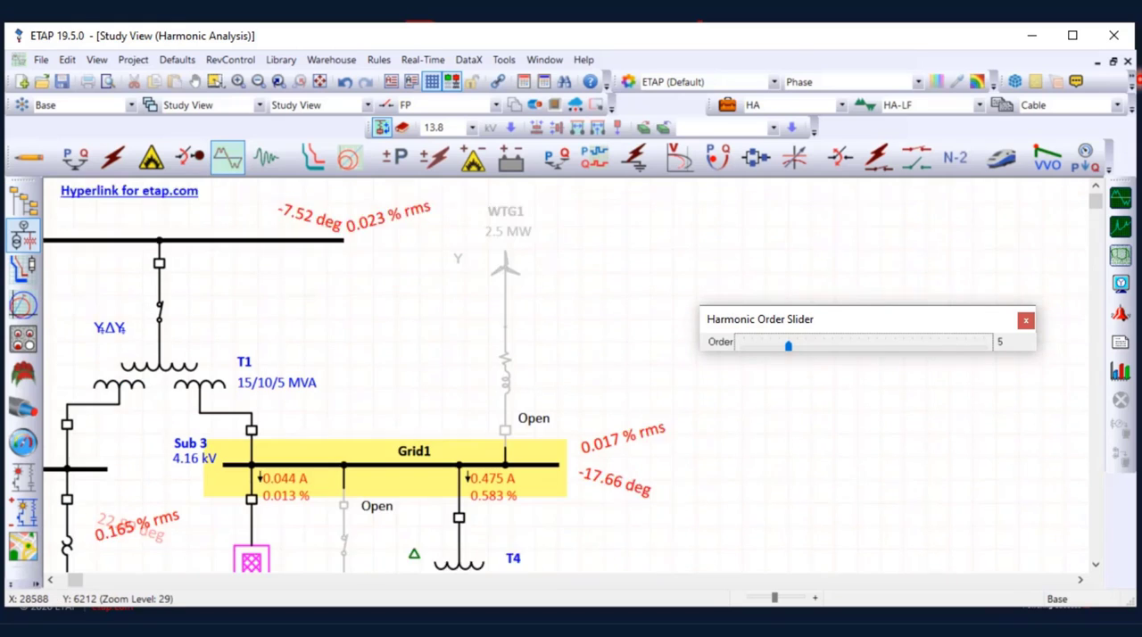
scroll(436, 375, "down", 1)
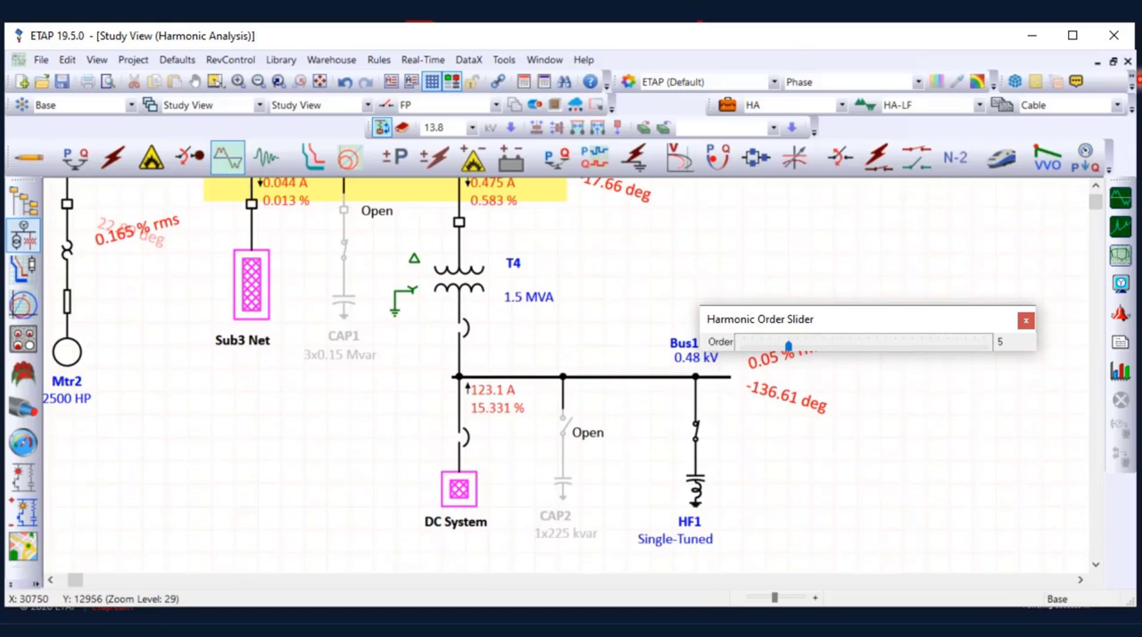
left_click(1026, 321)
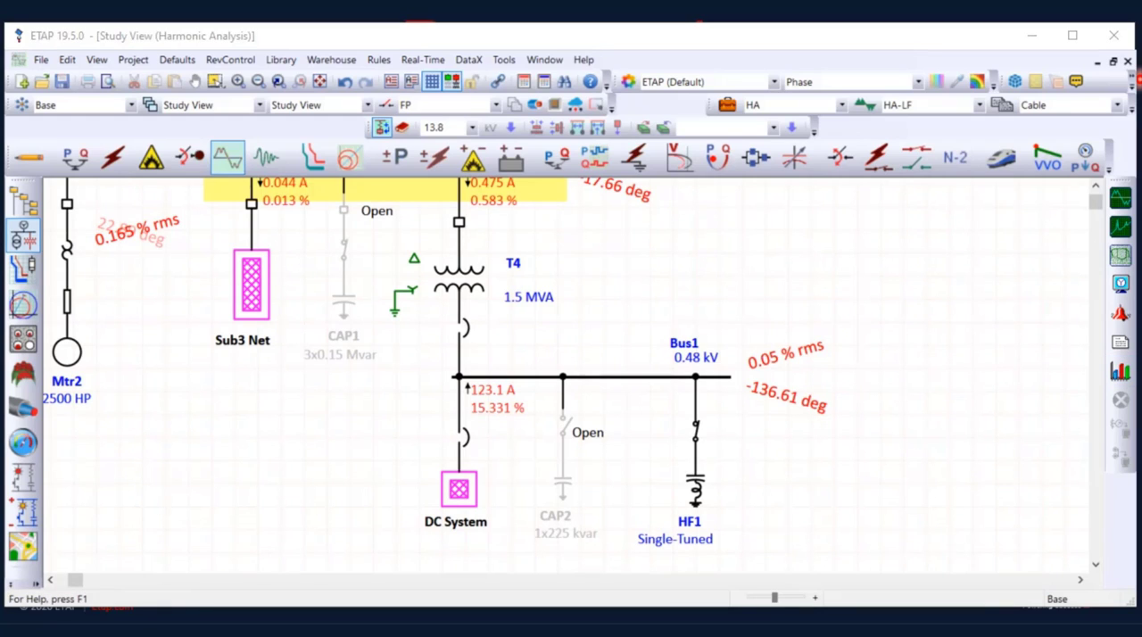
Open the Plot Manager for the harmonic results and plot the waveform of transformer T4
left_click_drag(2, 166, 357, 14)
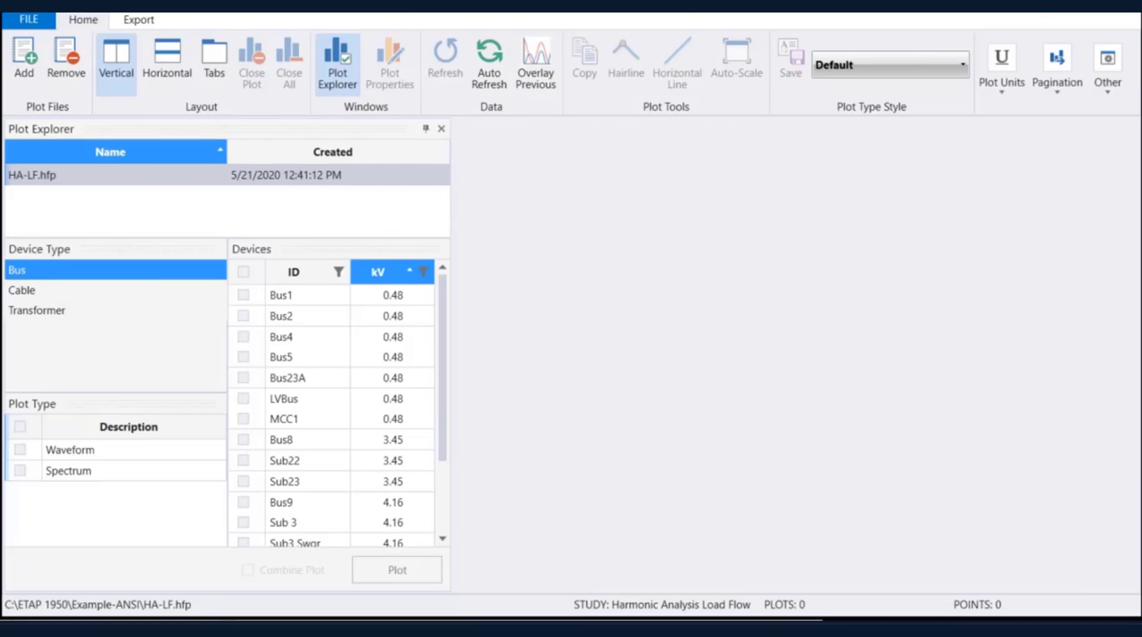
key("super+Down")
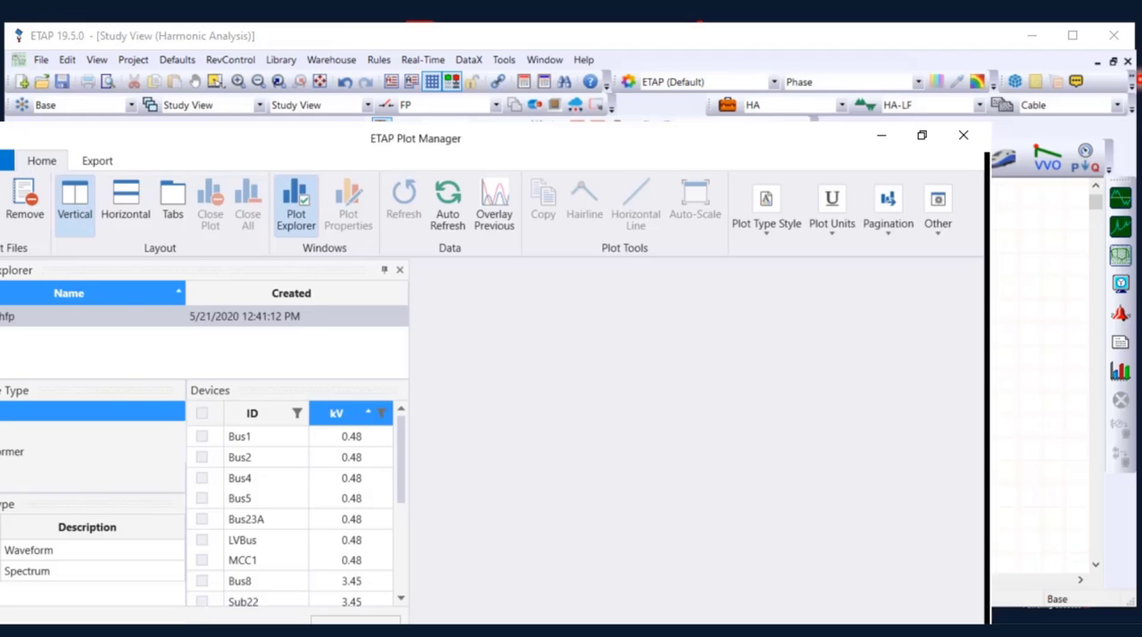
left_click_drag(416, 138, 511, 55)
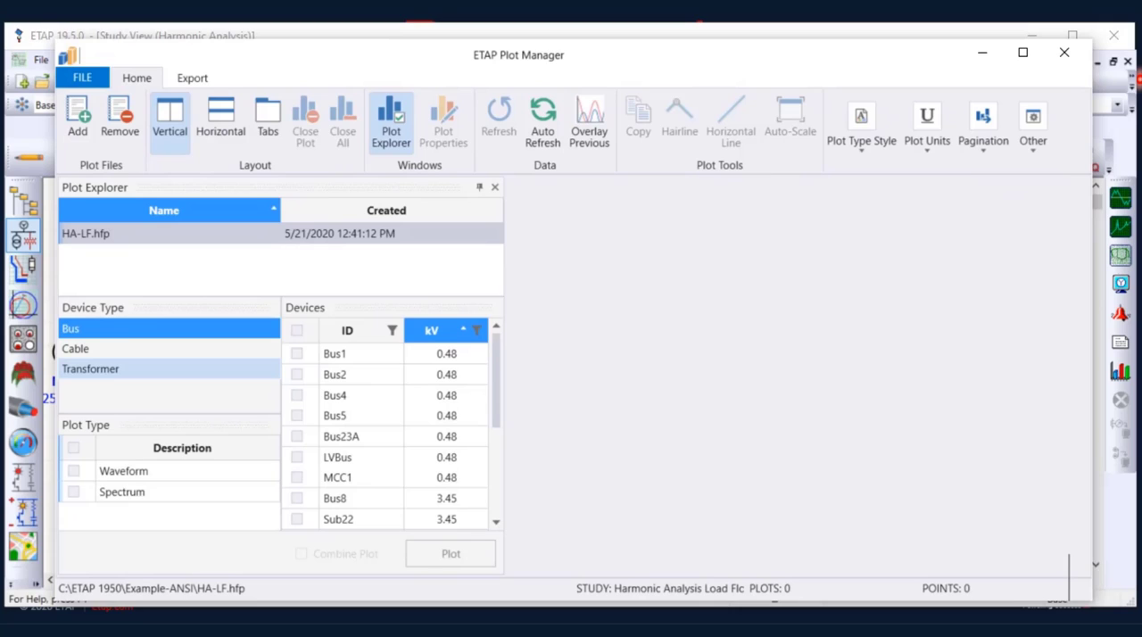
left_click(134, 349)
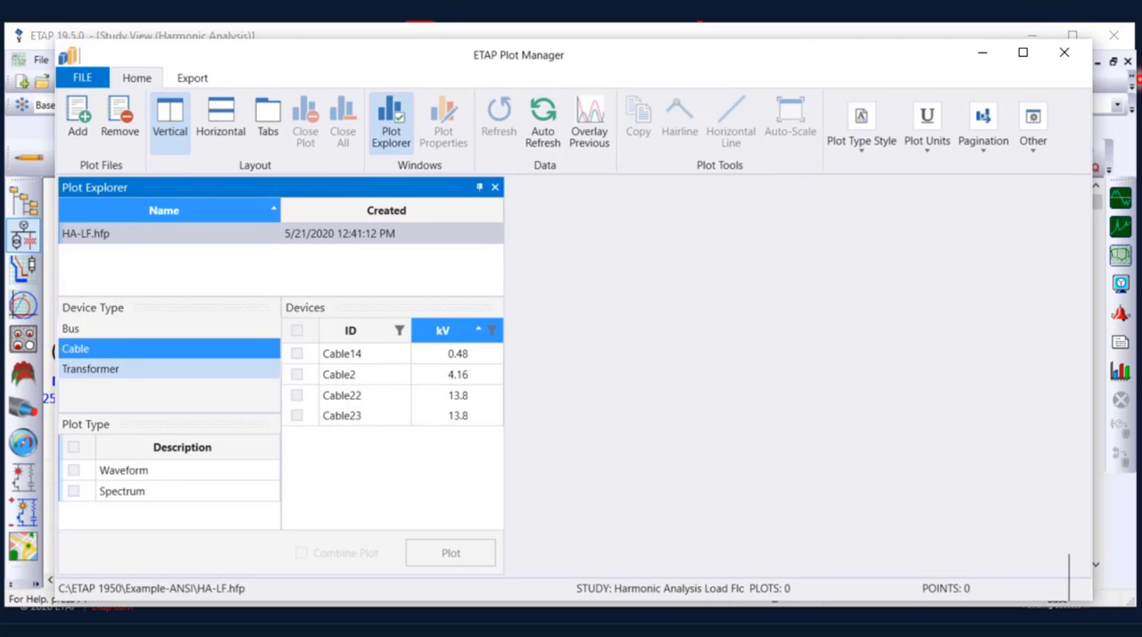
left_click(134, 369)
left_click(296, 374)
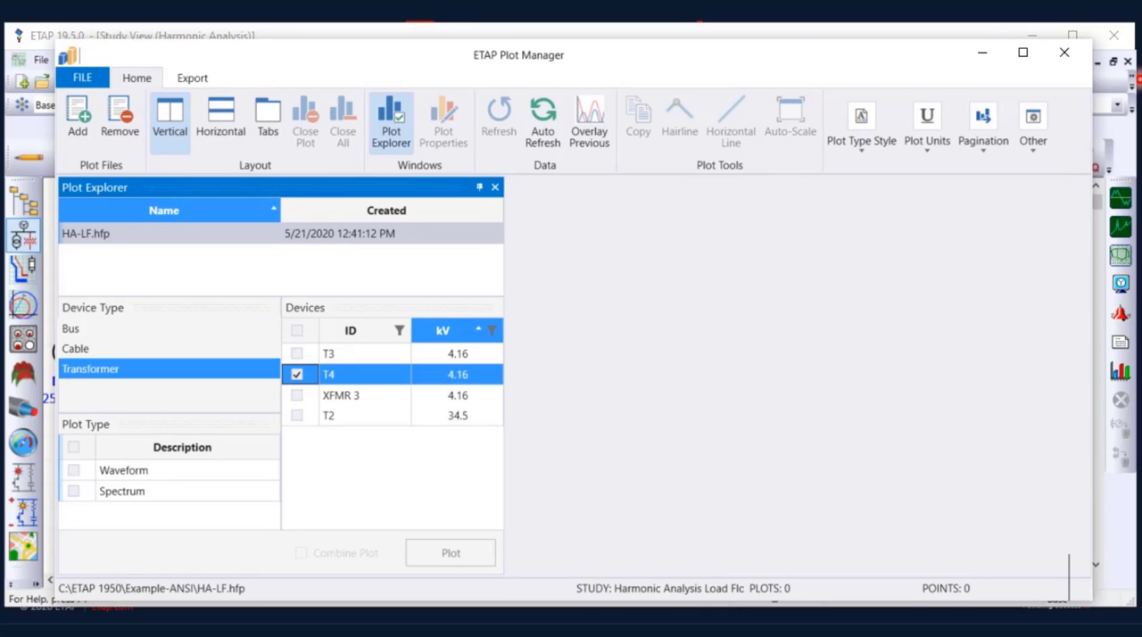
left_click(73, 471)
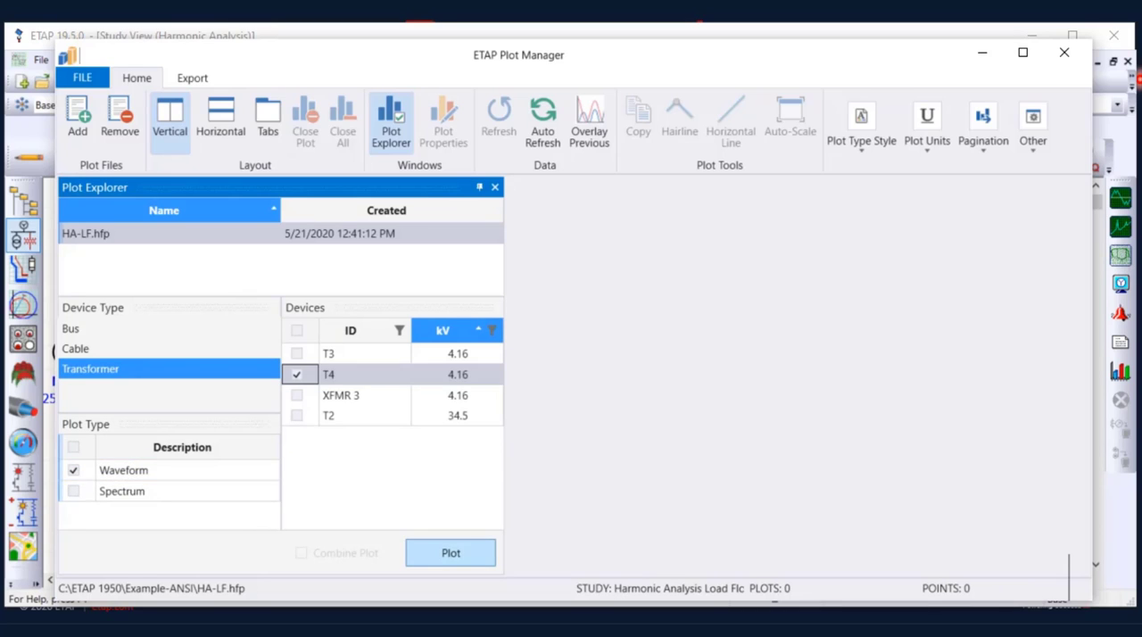
left_click(451, 552)
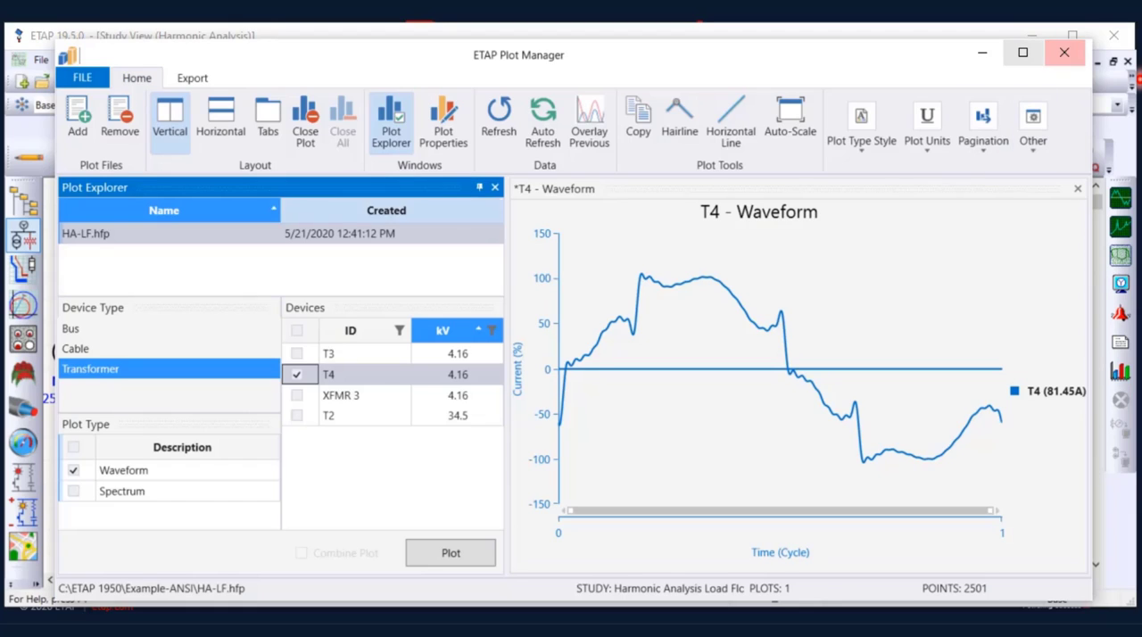
Plot the waveform of bus Sub 3 alongside T4's, and close the Plot Manager after comparing them
left_click(98, 329)
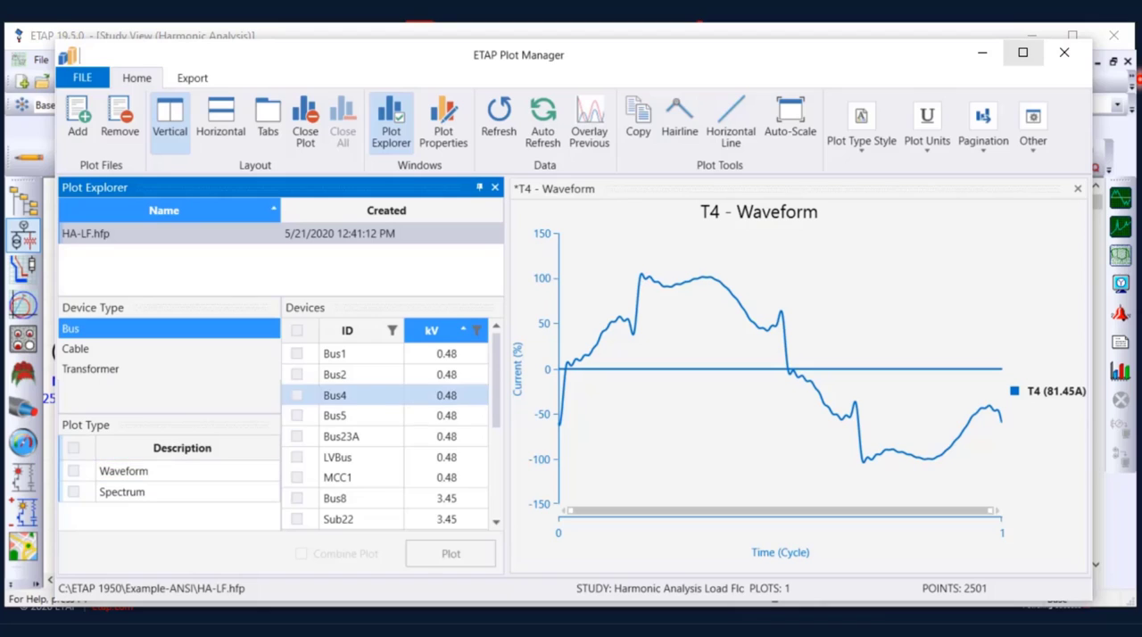
scroll(384, 435, "down", 2)
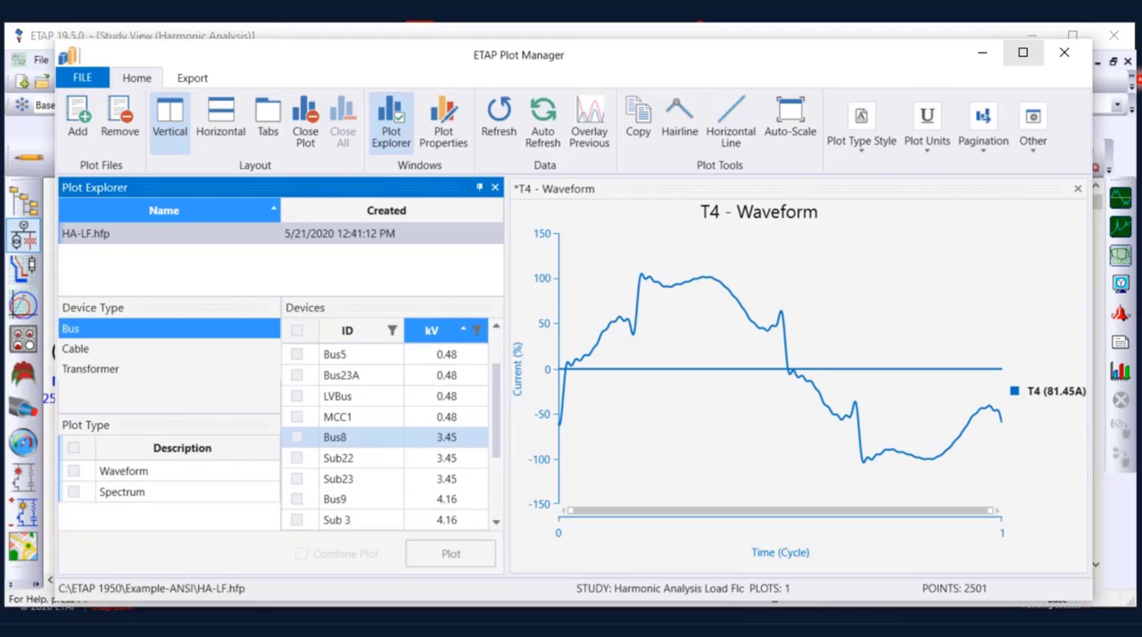
left_click(297, 459)
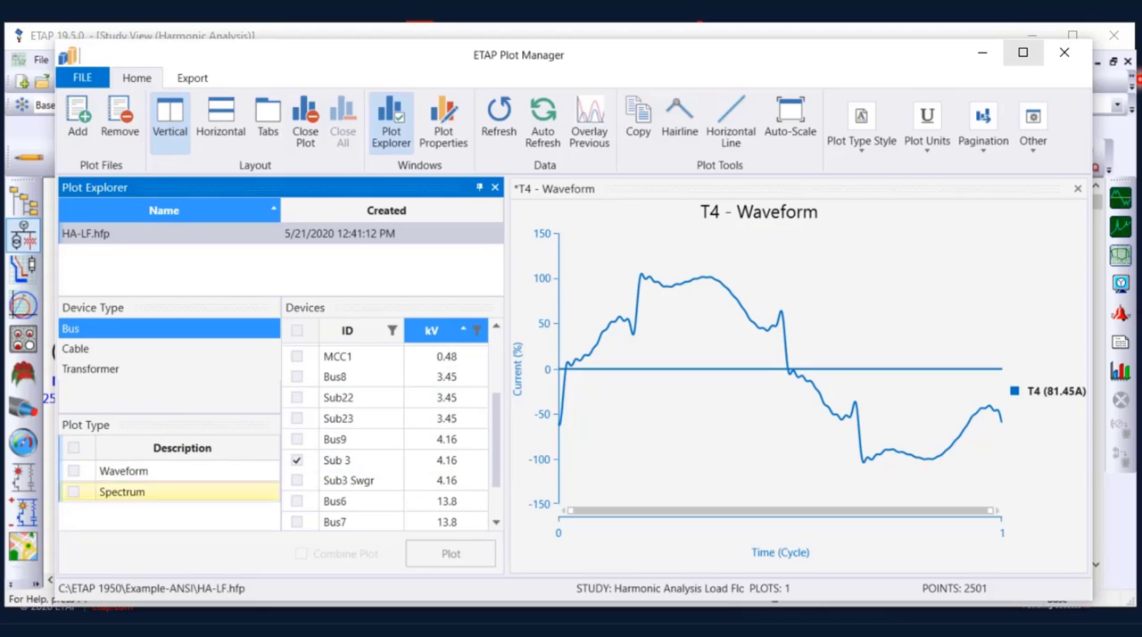
left_click(73, 471)
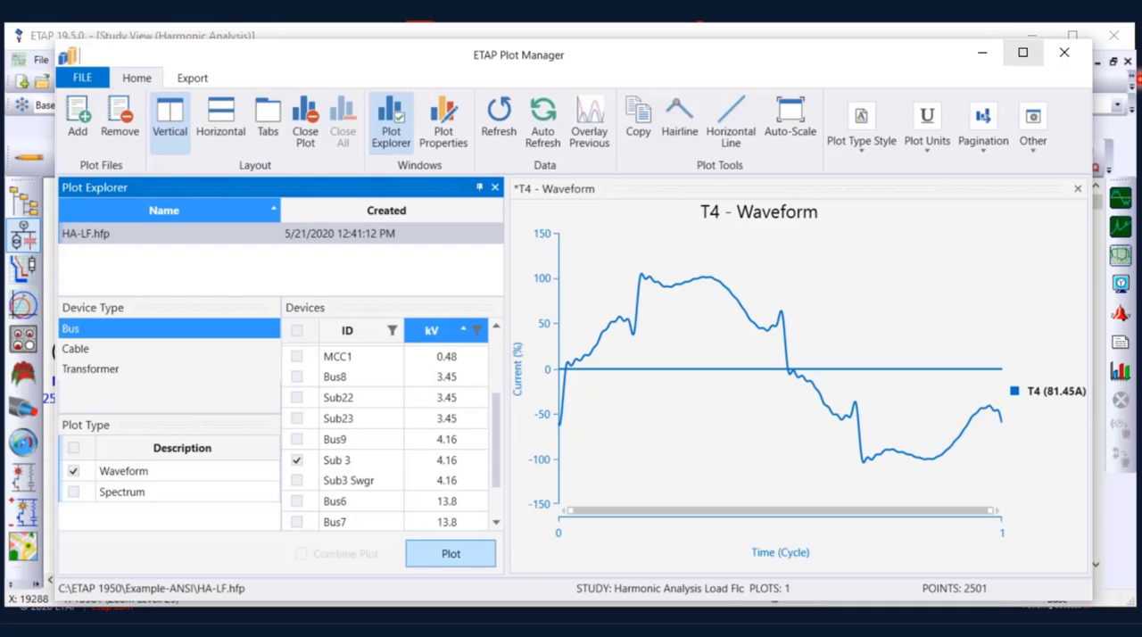
left_click(451, 553)
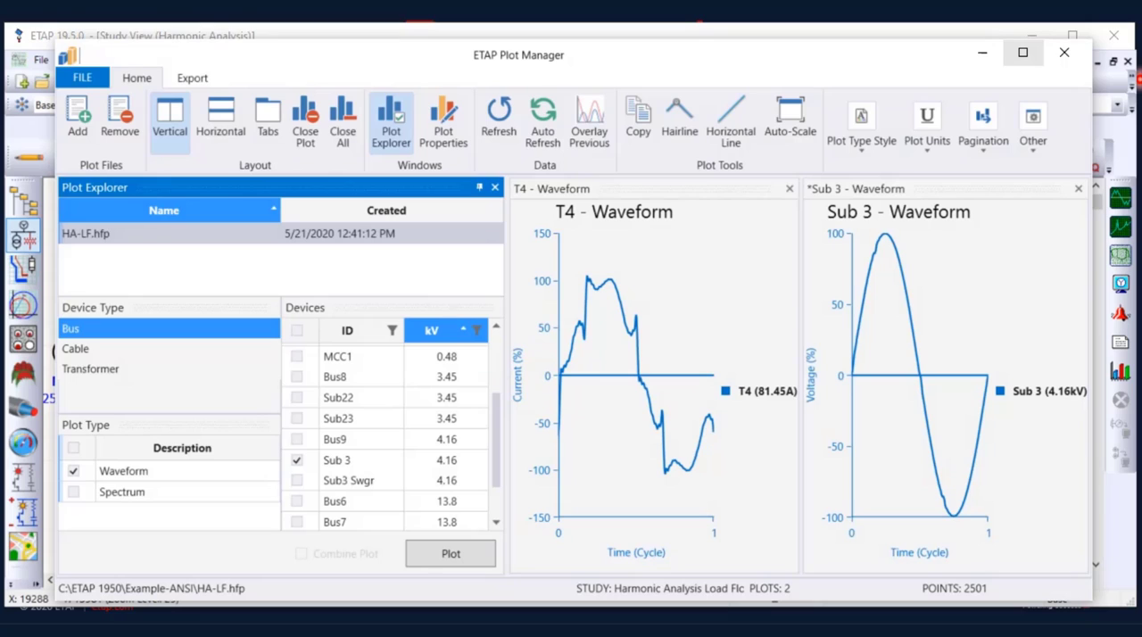
left_click(789, 189)
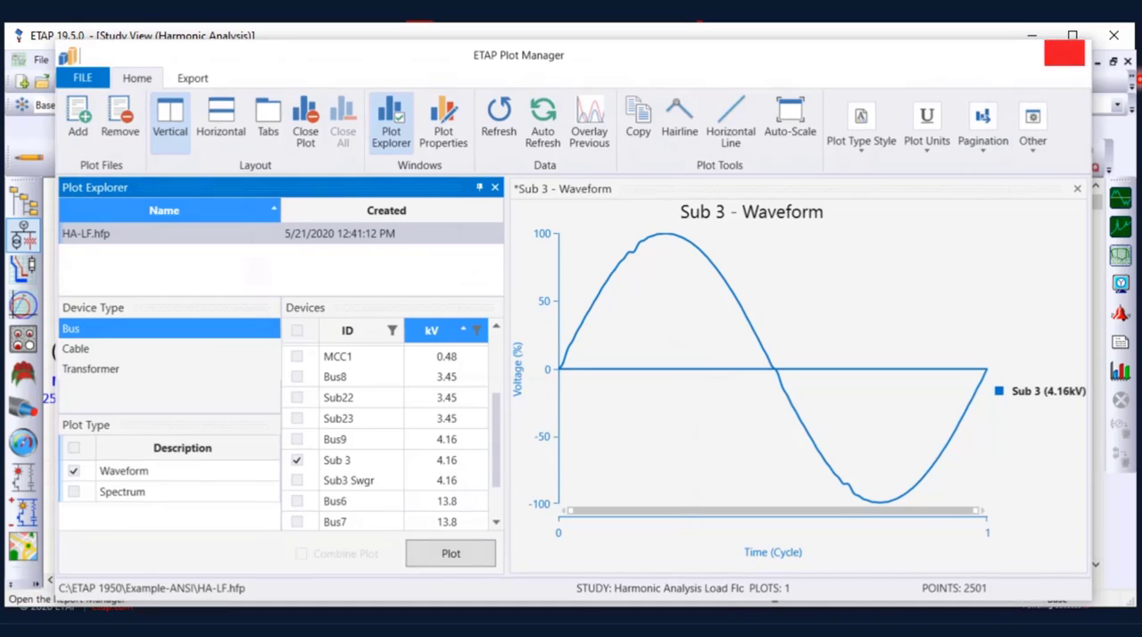
left_click(1065, 53)
Open switch S4 feeding filter HF1
scroll(428, 374, "up", 1)
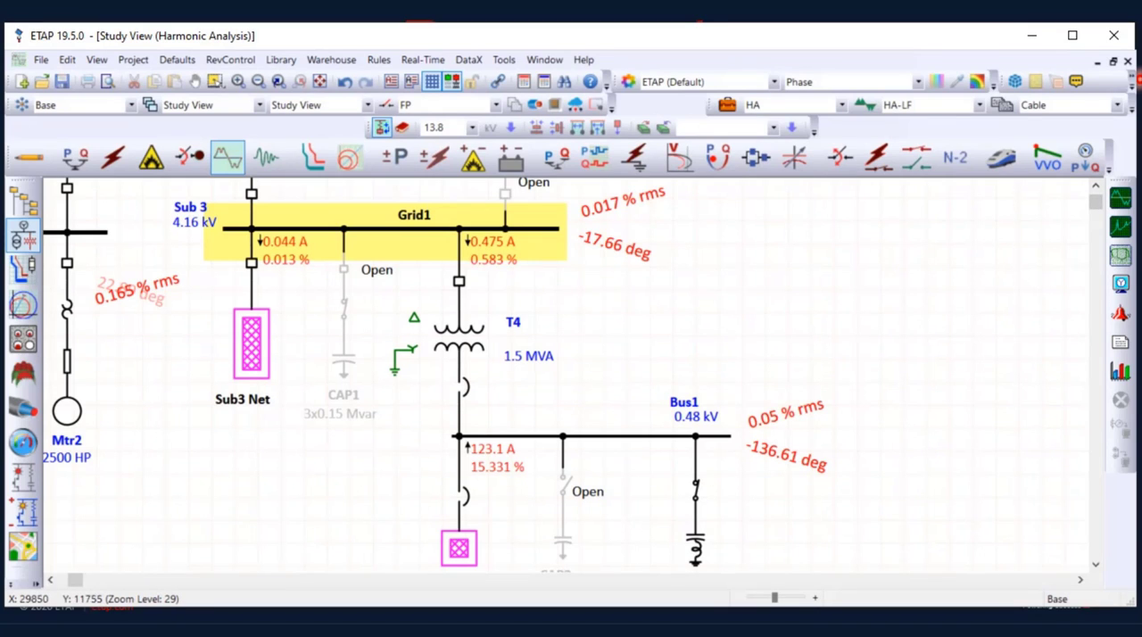
scroll(435, 390, "down", 1)
right_click(695, 432)
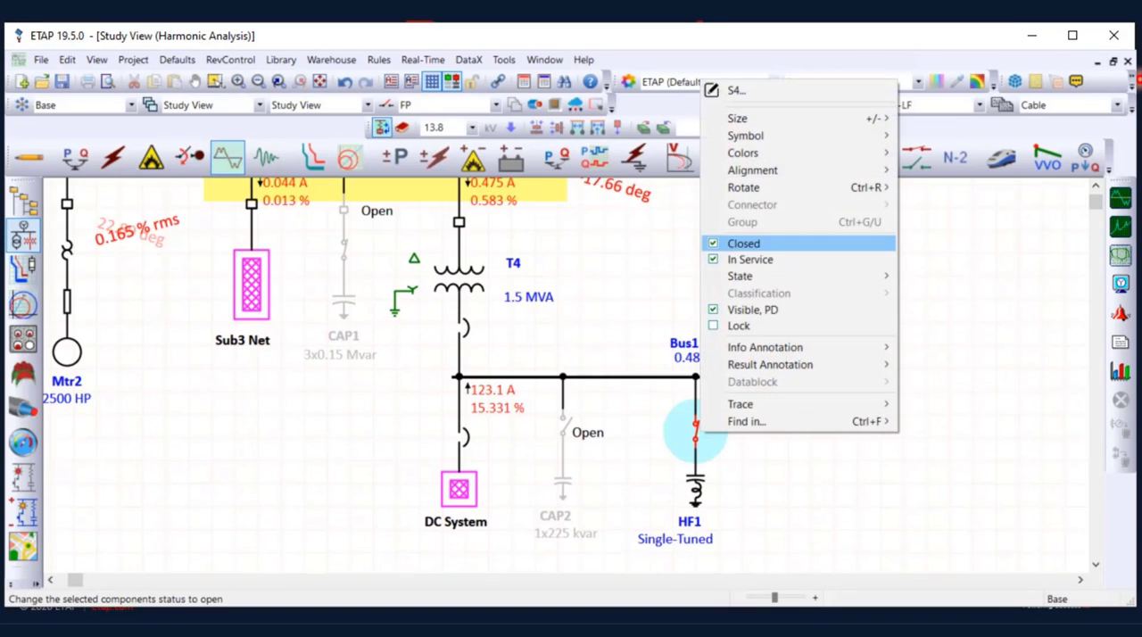
left_click(744, 243)
Close breaker CB18 to connect capacitor CAP1 to bus Sub 3
scroll(572, 374, "up", 1)
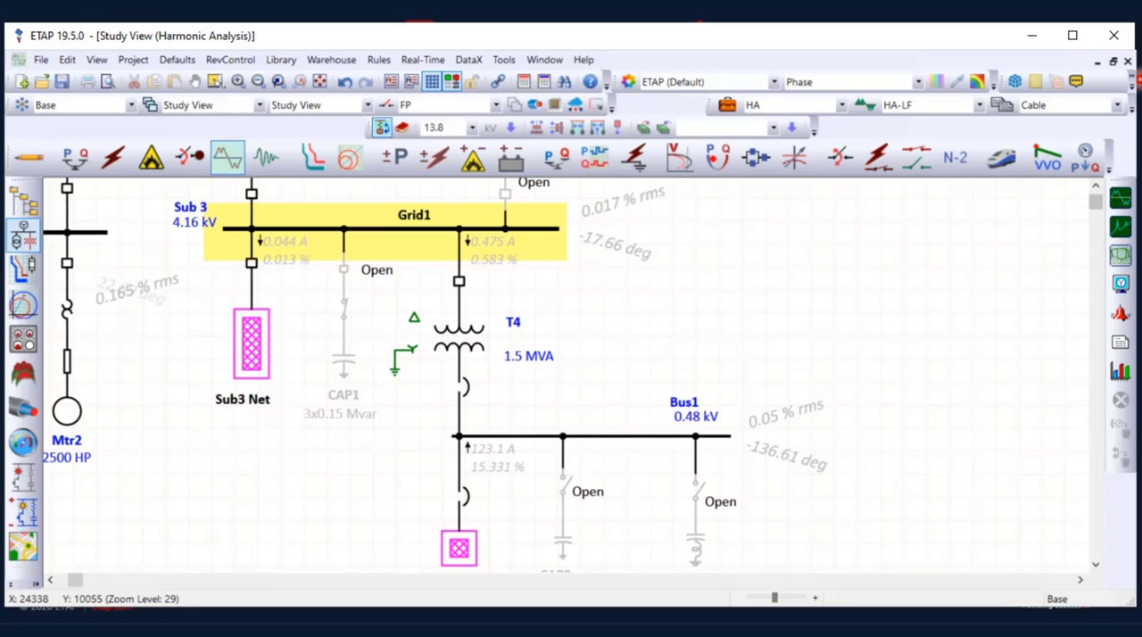
right_click(343, 269)
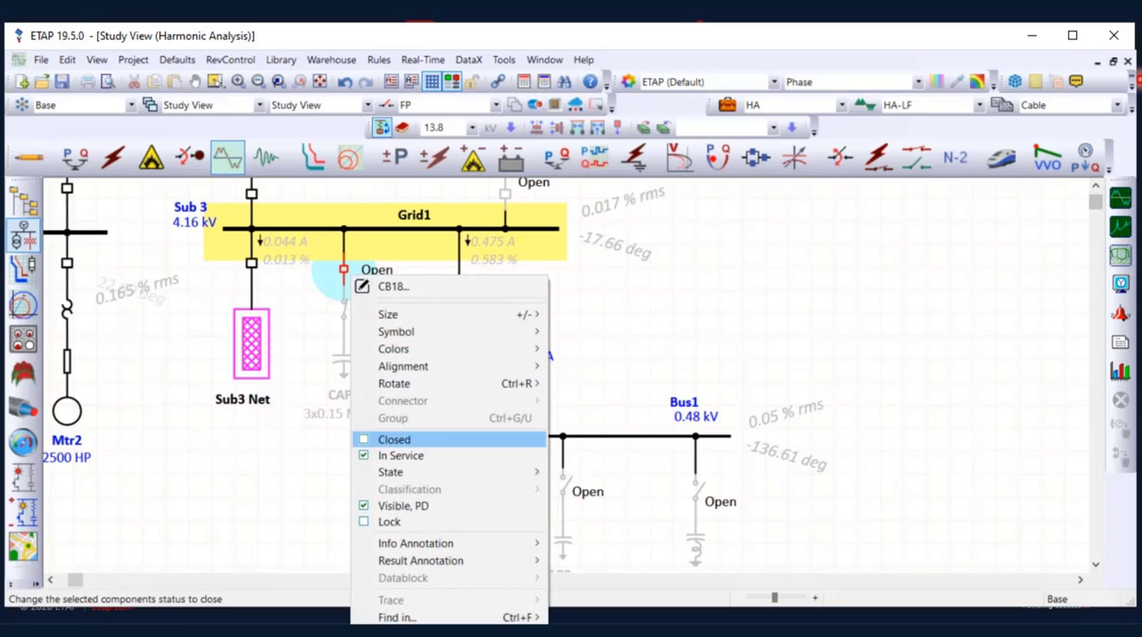
left_click(393, 439)
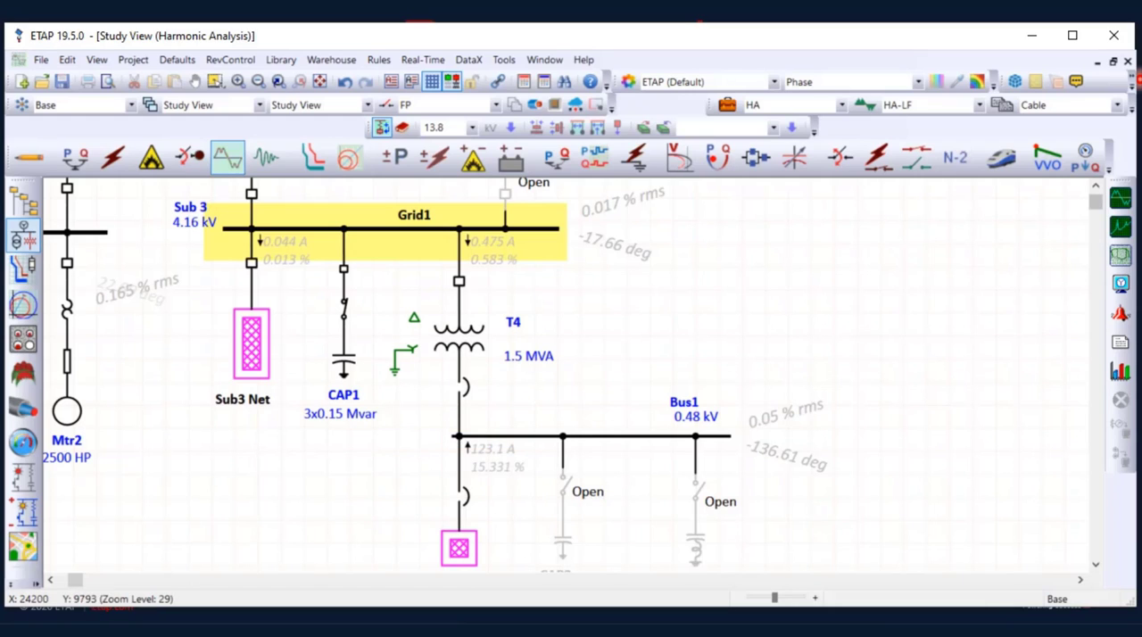
left_click(344, 361)
left_click(459, 338)
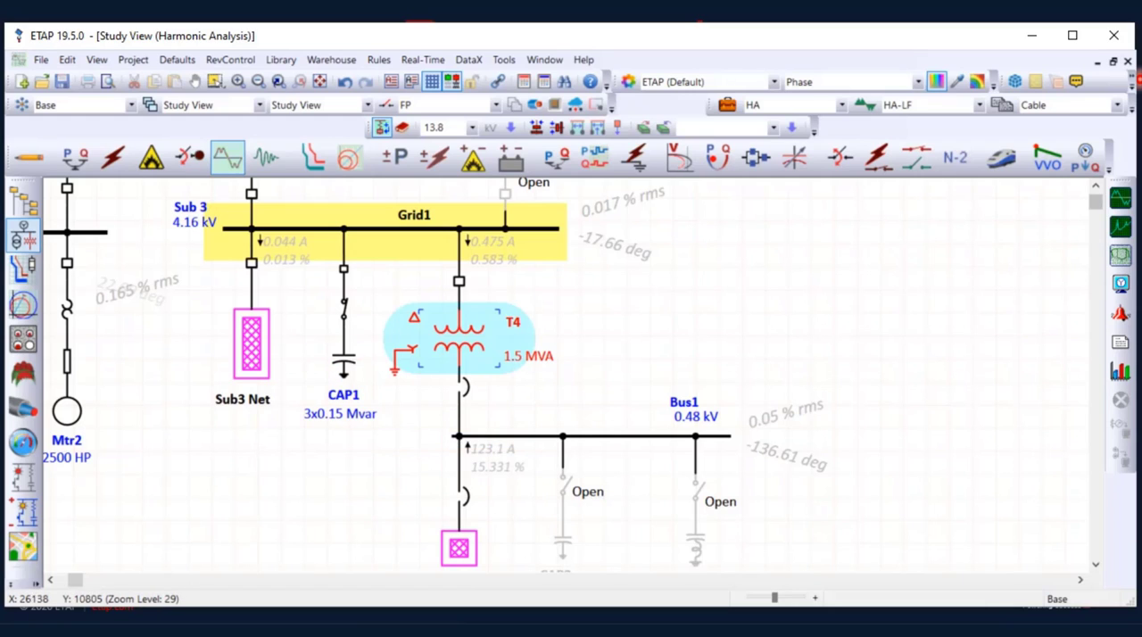
Run the harmonic load flow and a frequency scan, and show the bus impedances at 500 Hz
left_click(1121, 198)
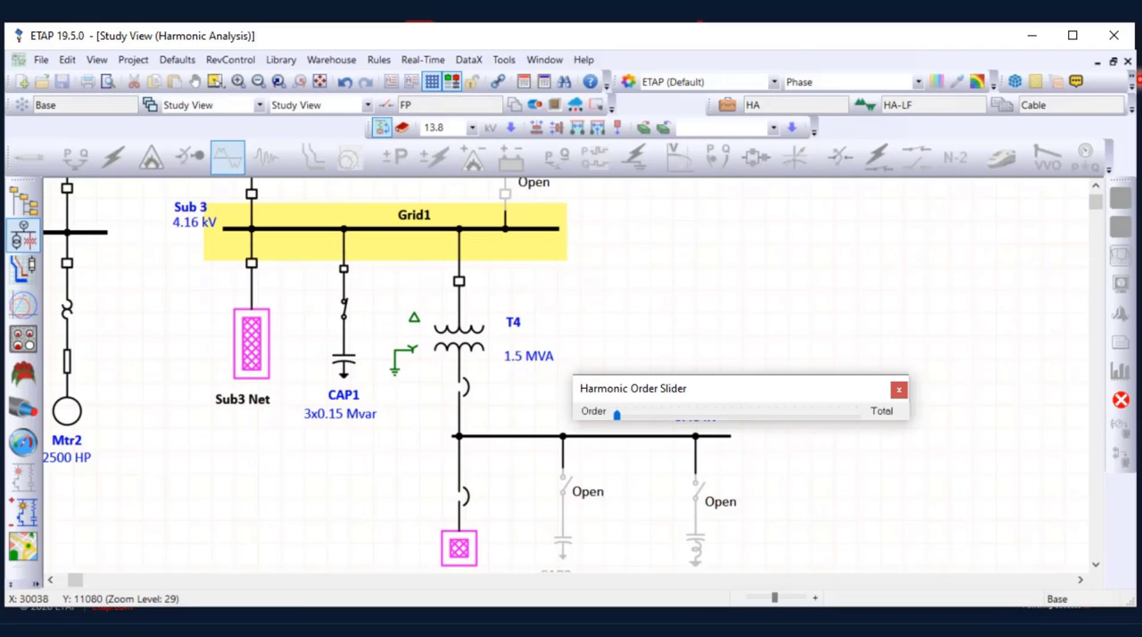
left_click_drag(759, 389, 799, 237)
scroll(785, 357, "up", 2)
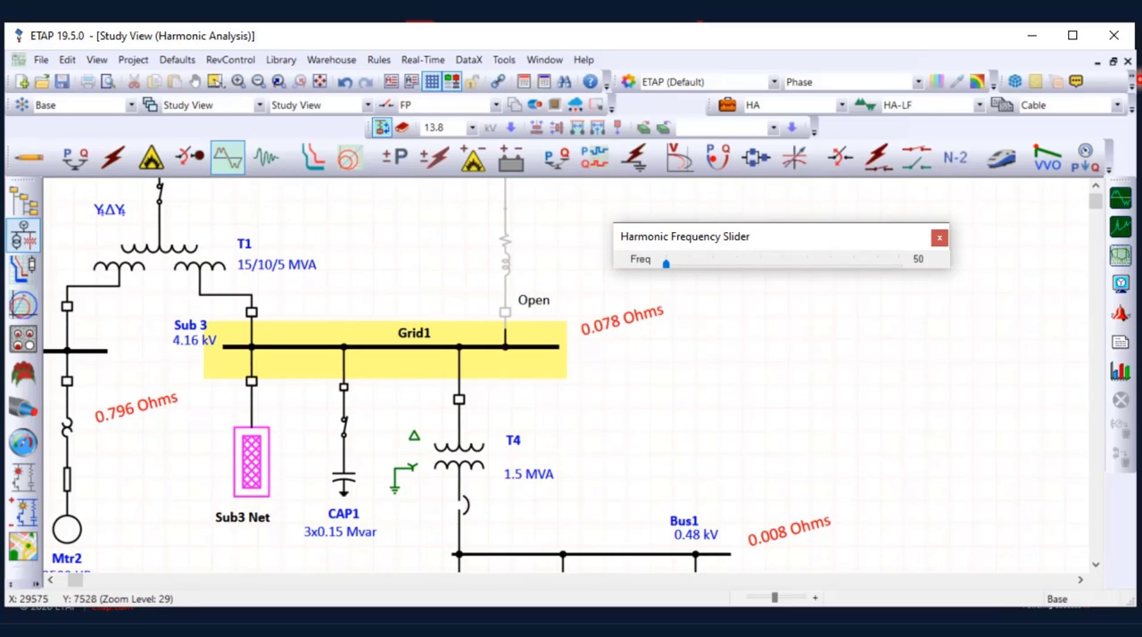
left_click_drag(666, 264, 687, 264)
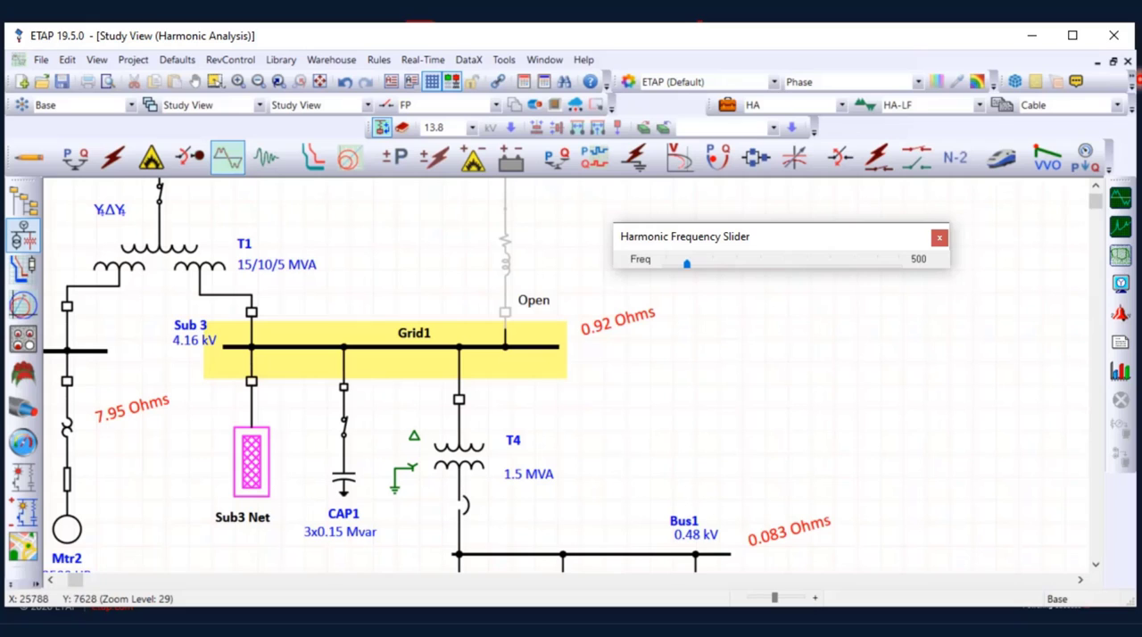
Plot the frequency scan's Z Magnitude for the 4.16 kV bus Sub 3 in the Plot Manager
double_click(271, 347)
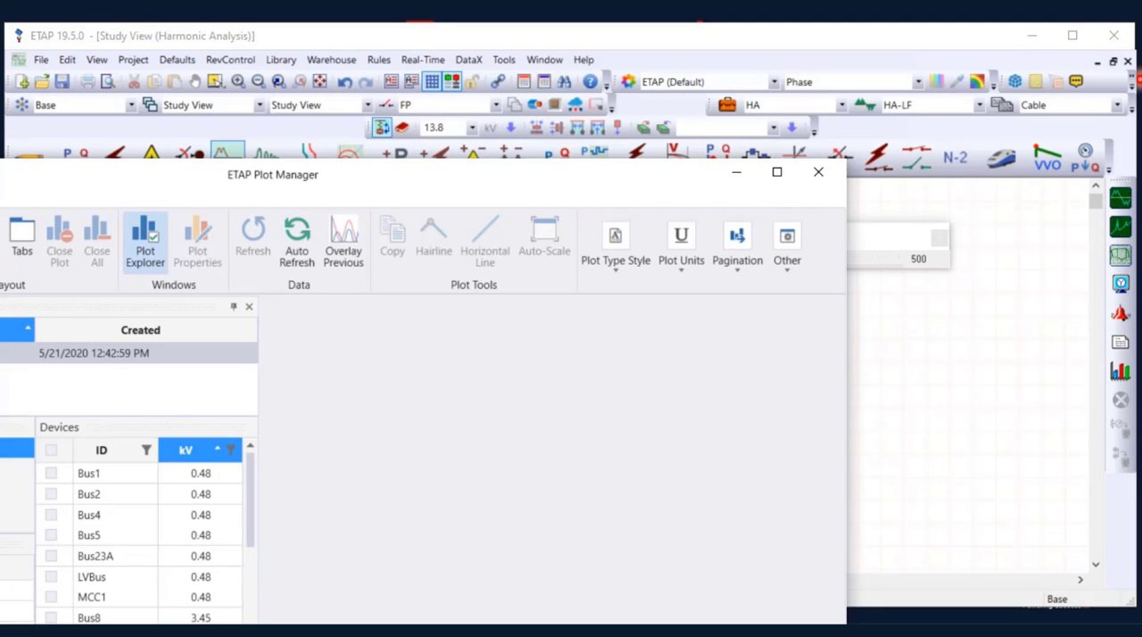
left_click_drag(429, 160, 653, 62)
left_click(52, 502)
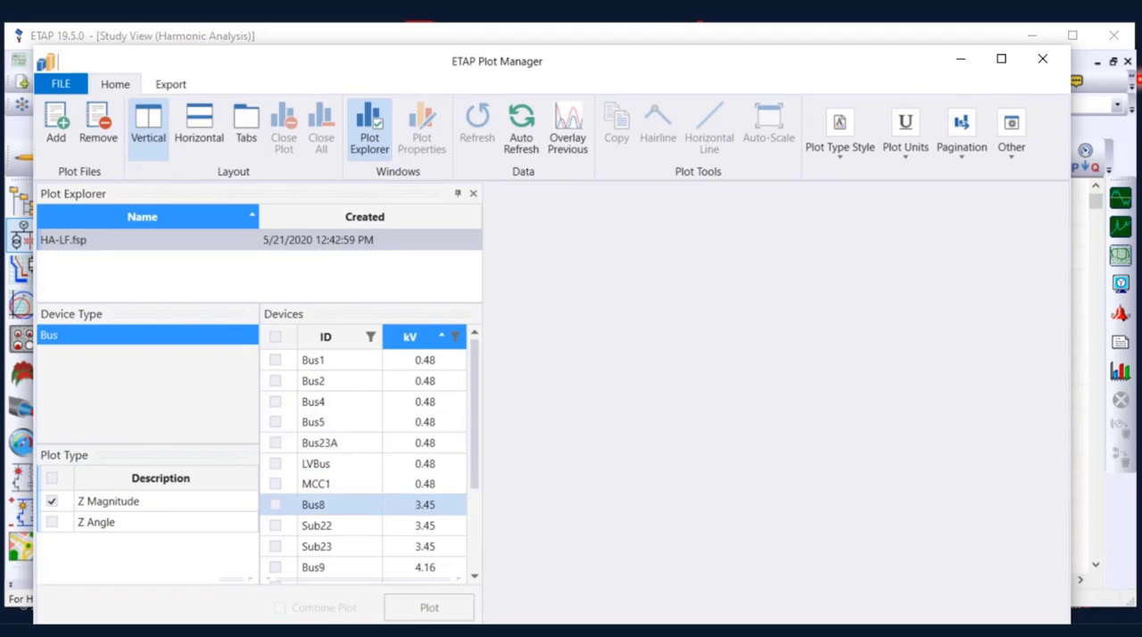
scroll(361, 527, "down", 2)
scroll(362, 465, "up", 1)
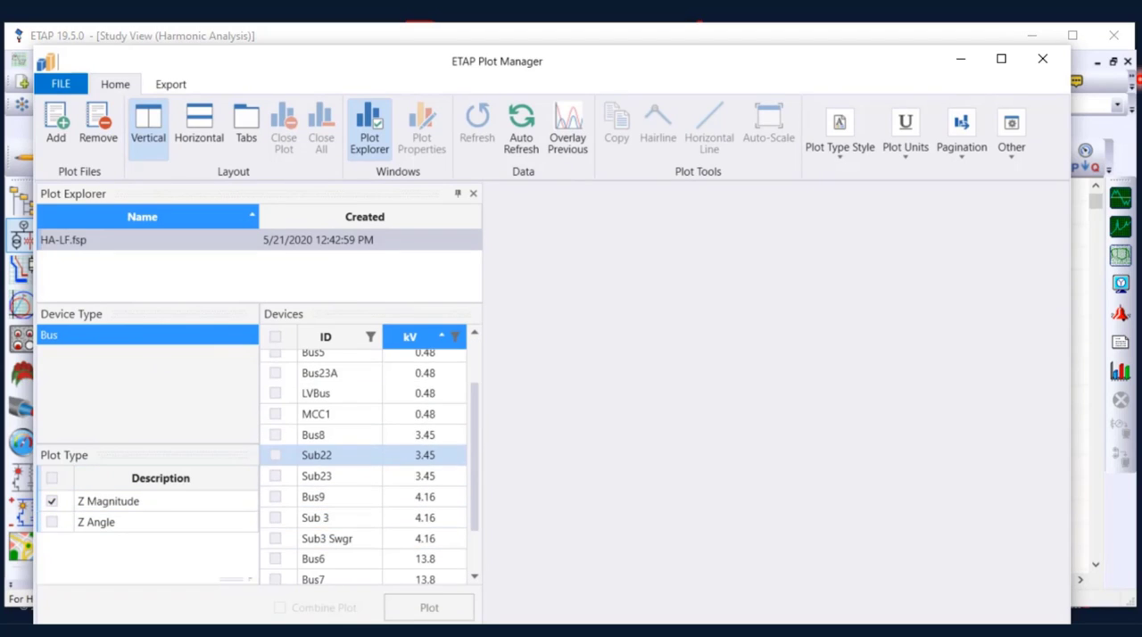
left_click(275, 518)
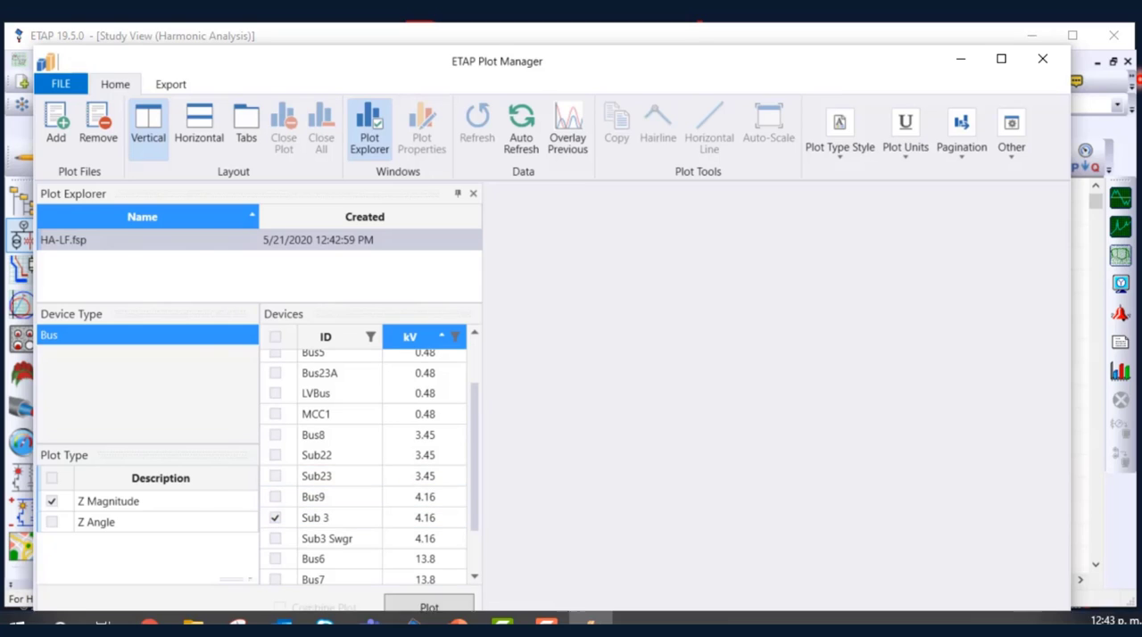
left_click(414, 613)
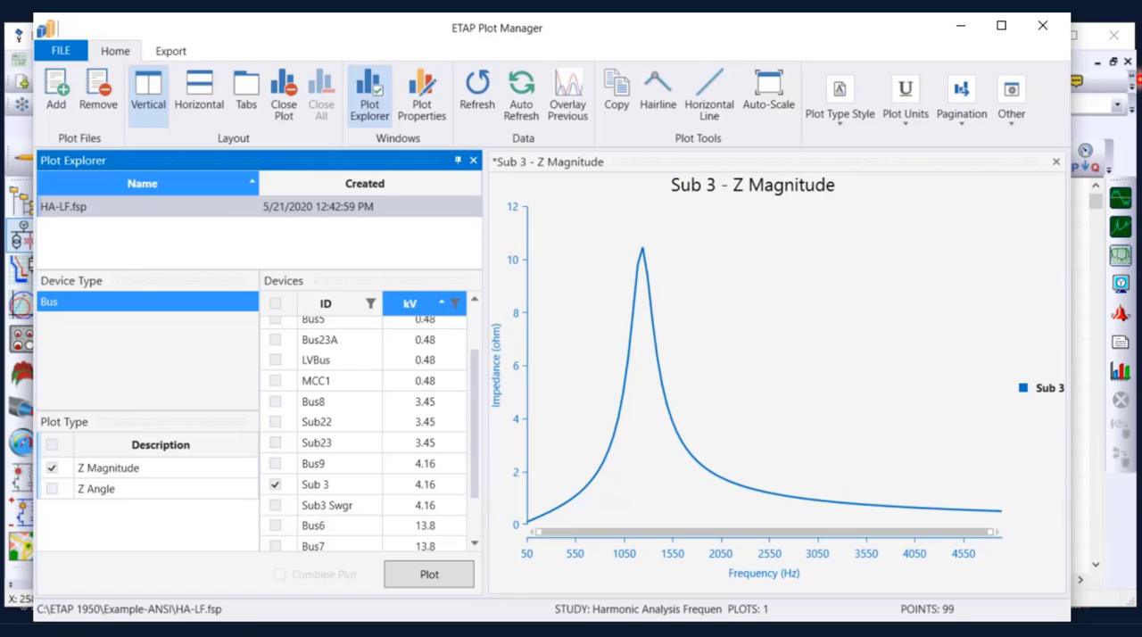
Inspect the Sub 3 impedance curve with the Hairline tool enabled, and close the Plot Manager
left_click(656, 357)
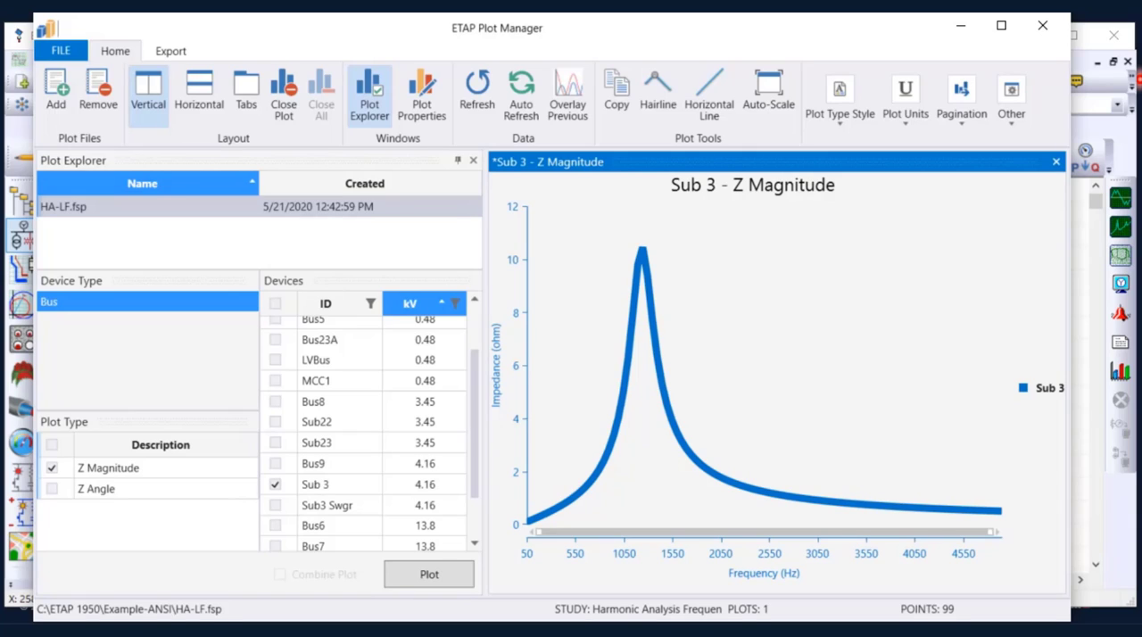
left_click(658, 91)
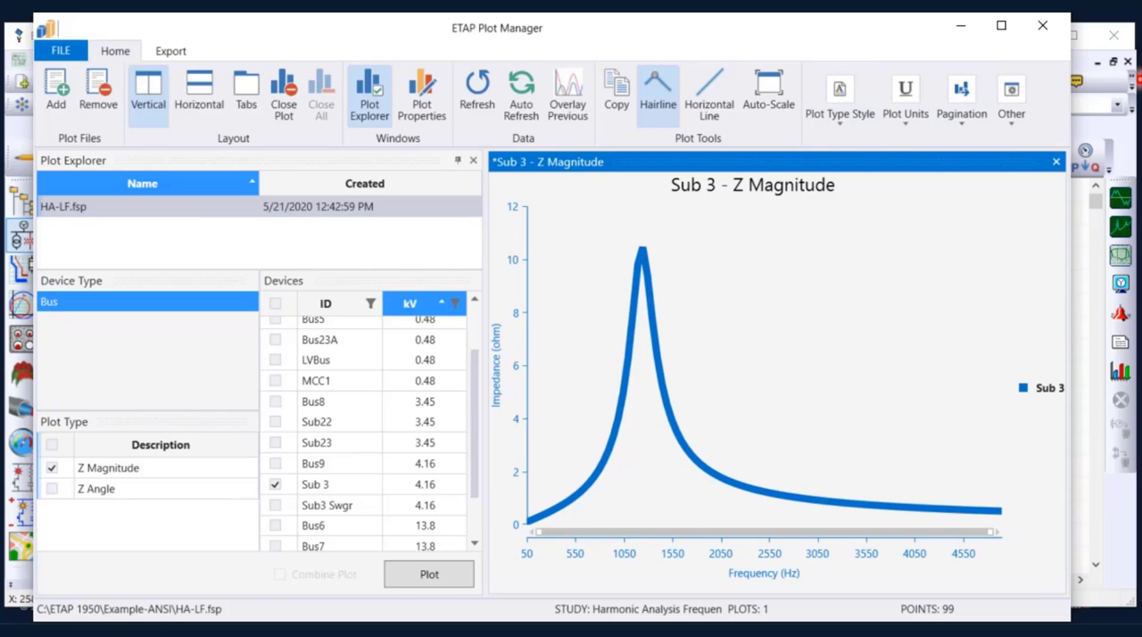
left_click(1043, 25)
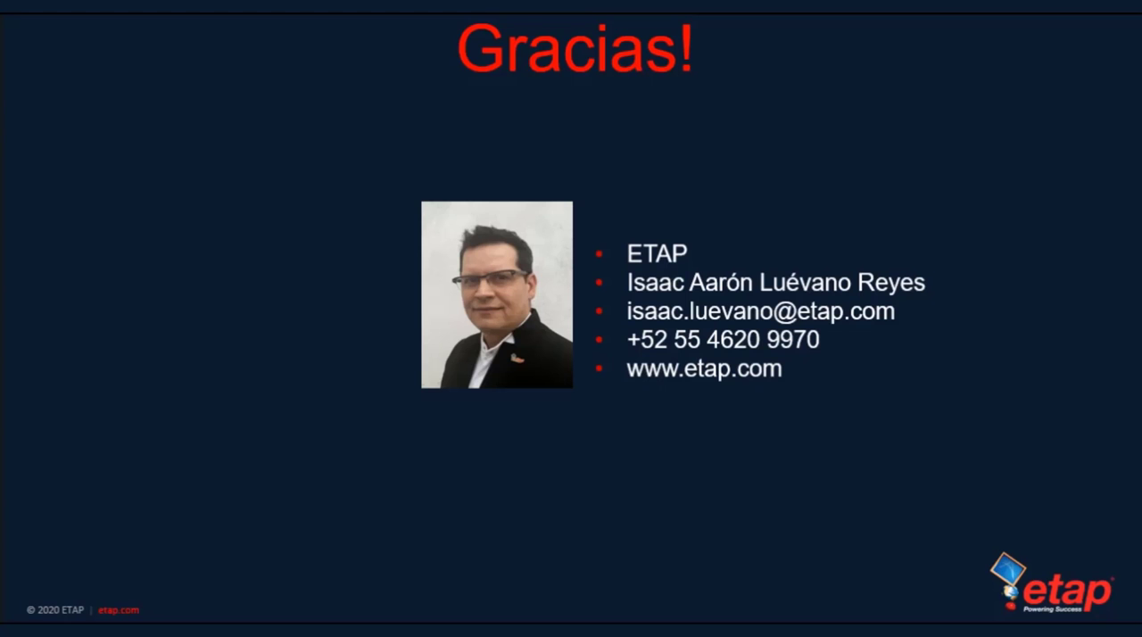